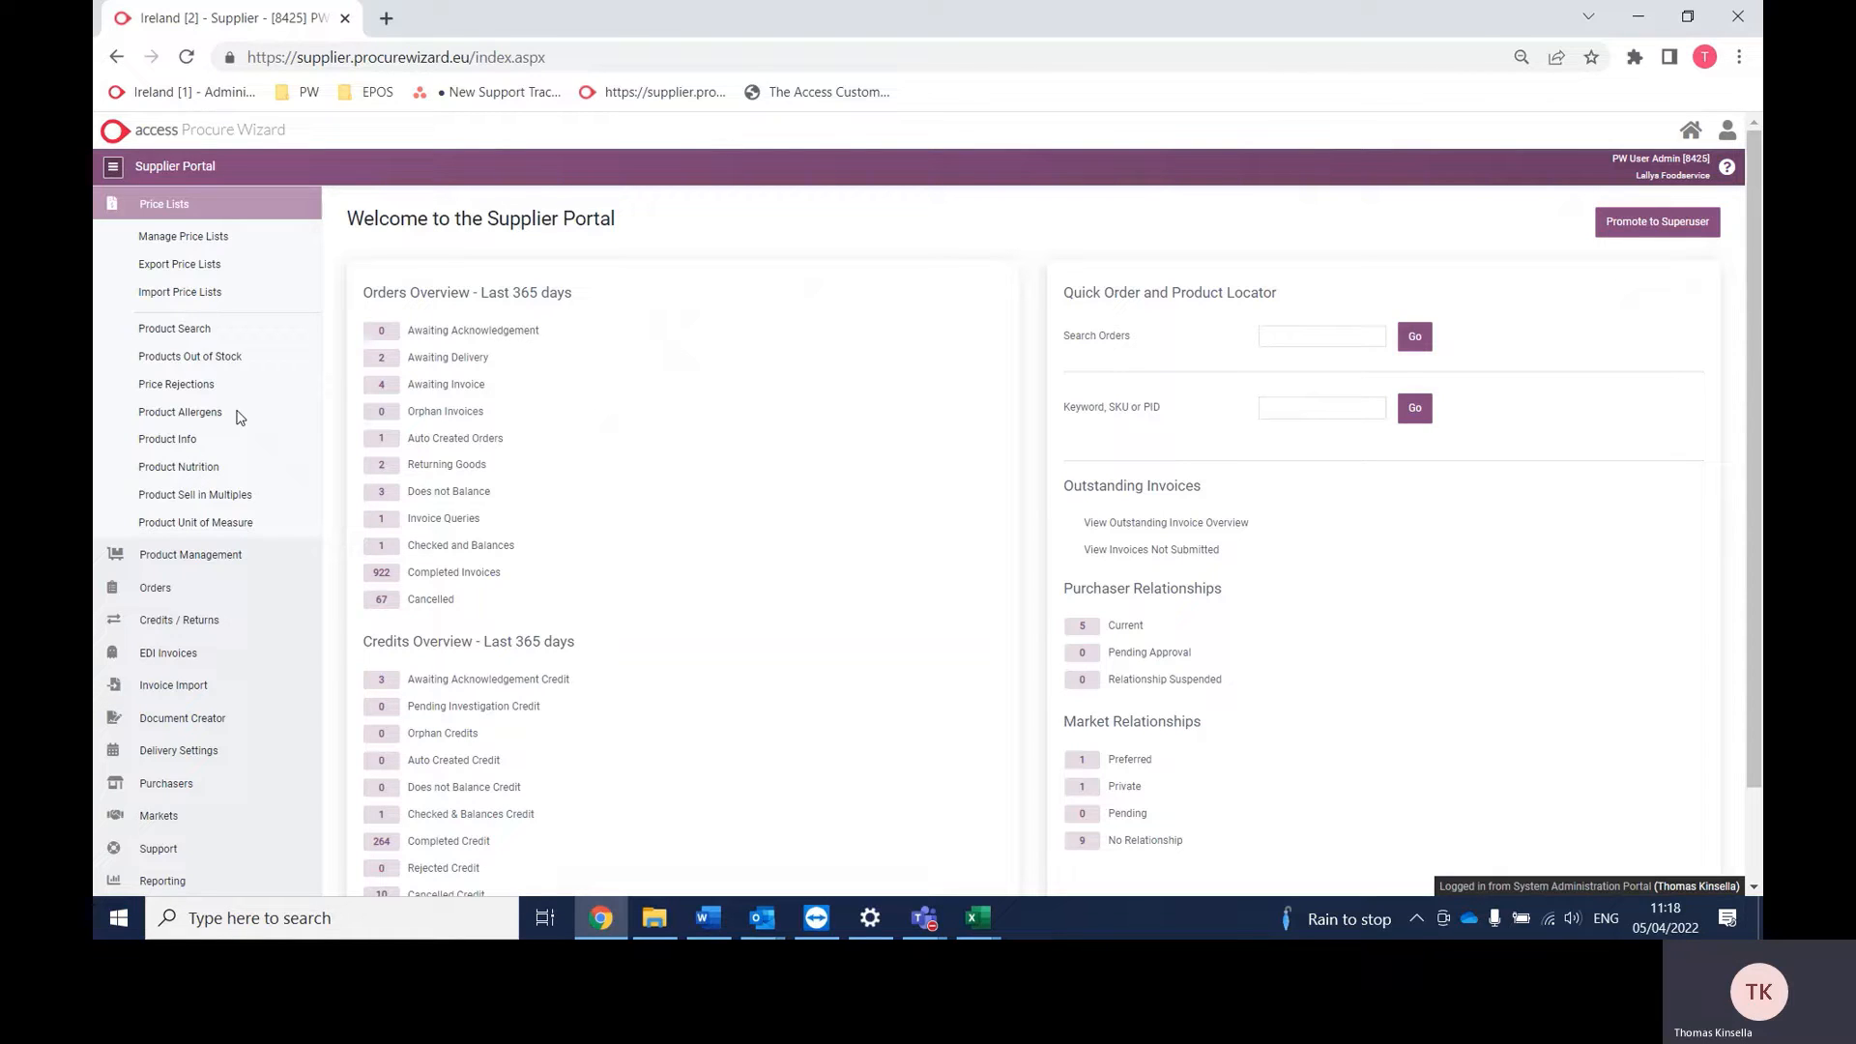
# Step: Export the product allergens for the Allergen Demo Price List and open the exported file in Excel
pyautogui.click(162, 416)
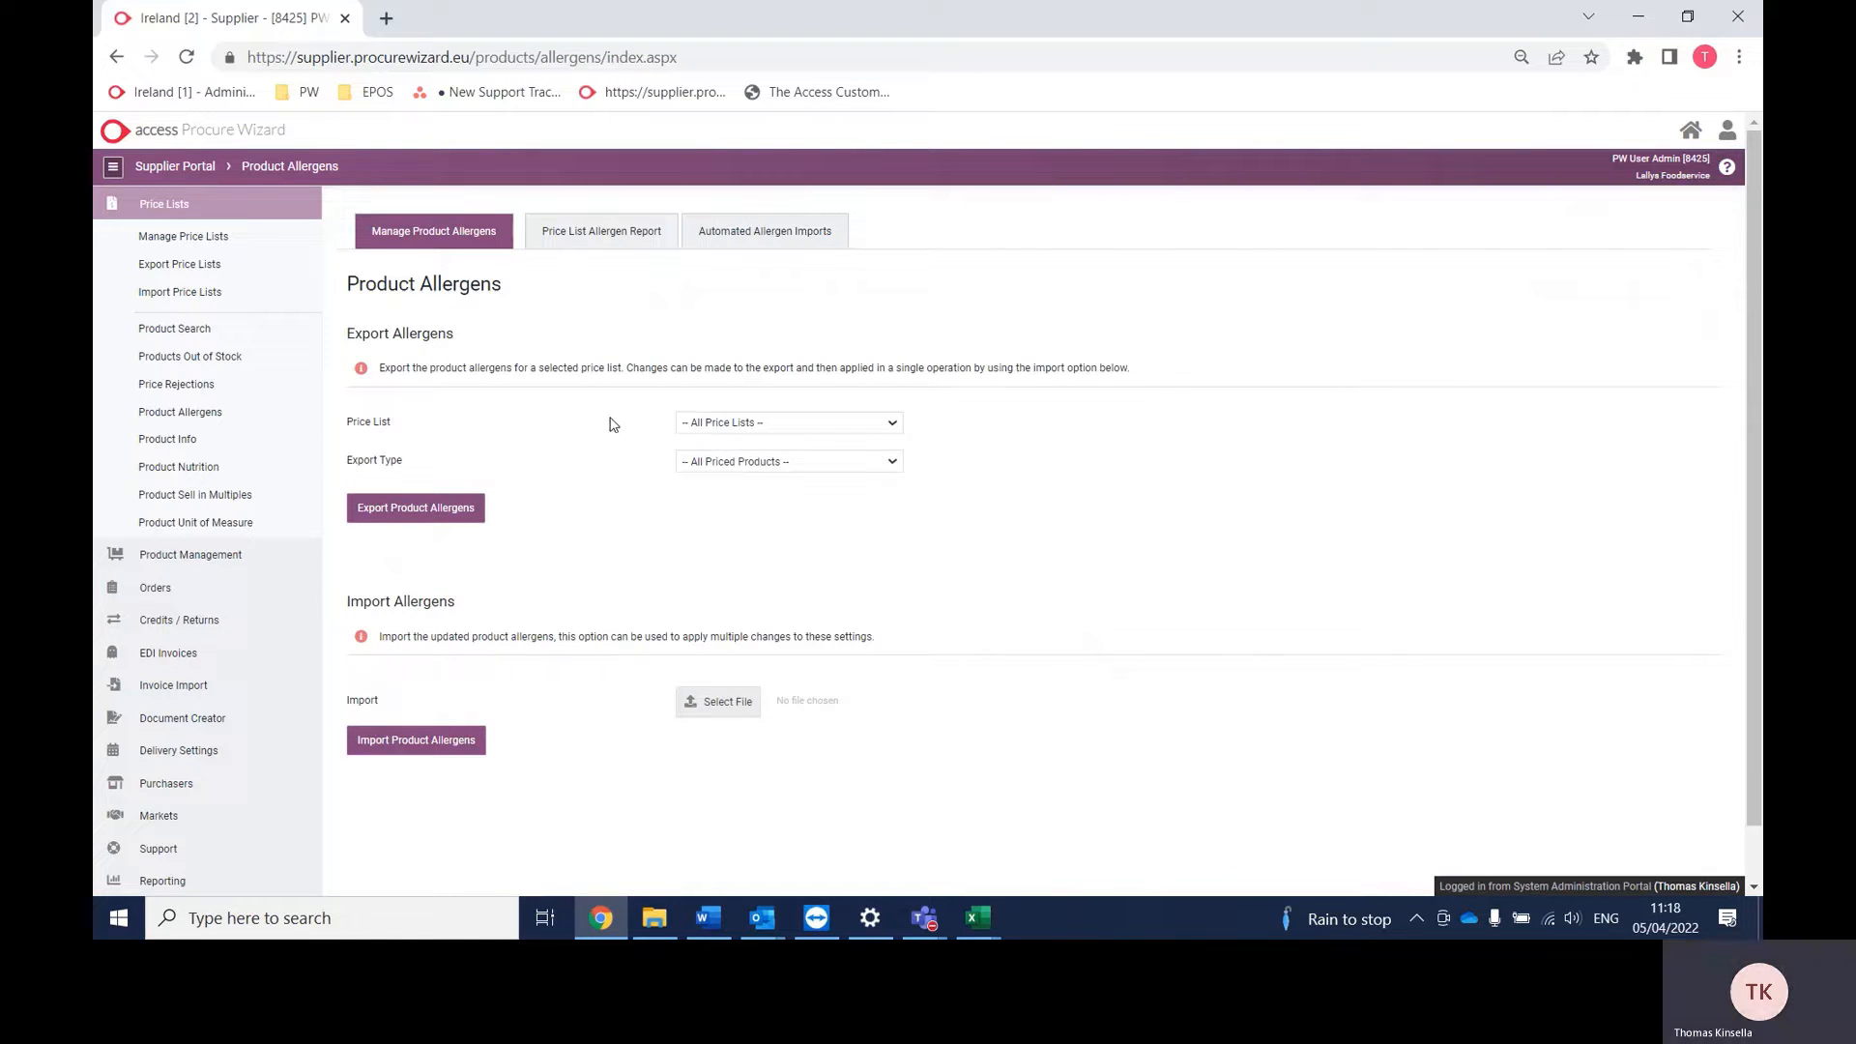
pyautogui.click(716, 431)
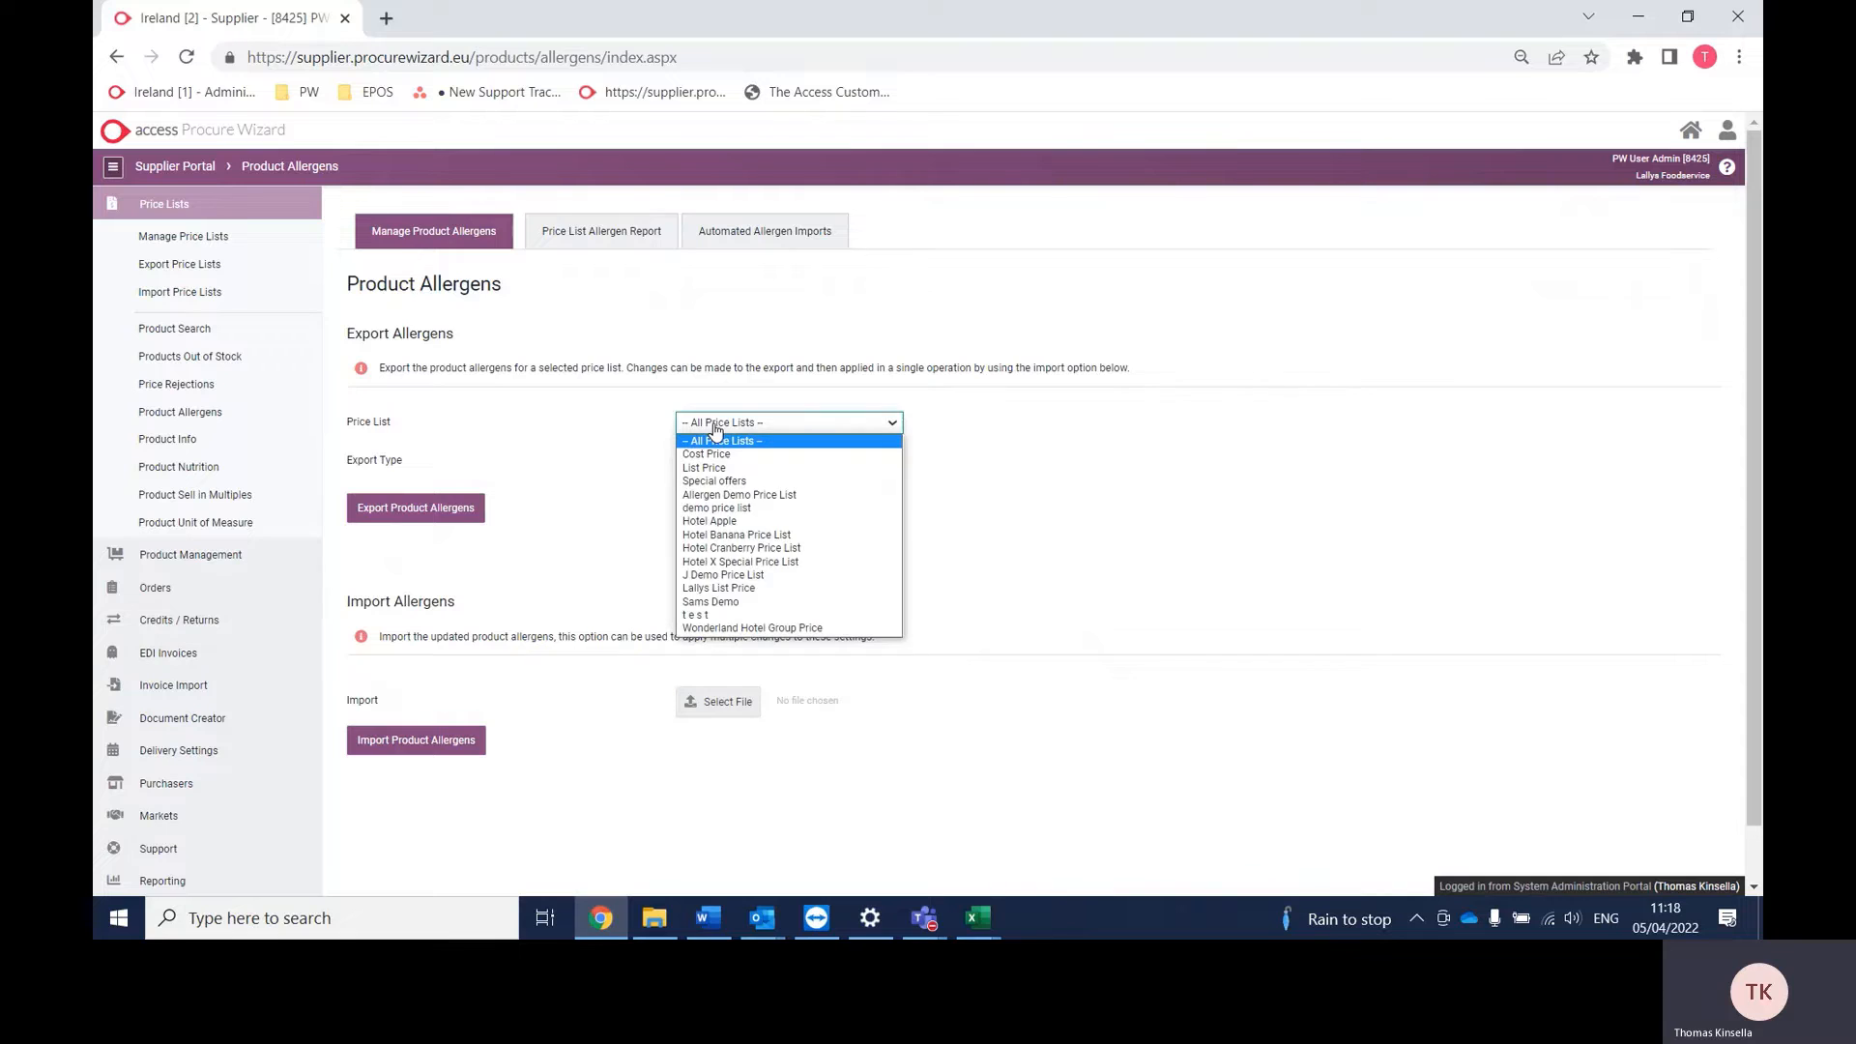
pyautogui.click(707, 497)
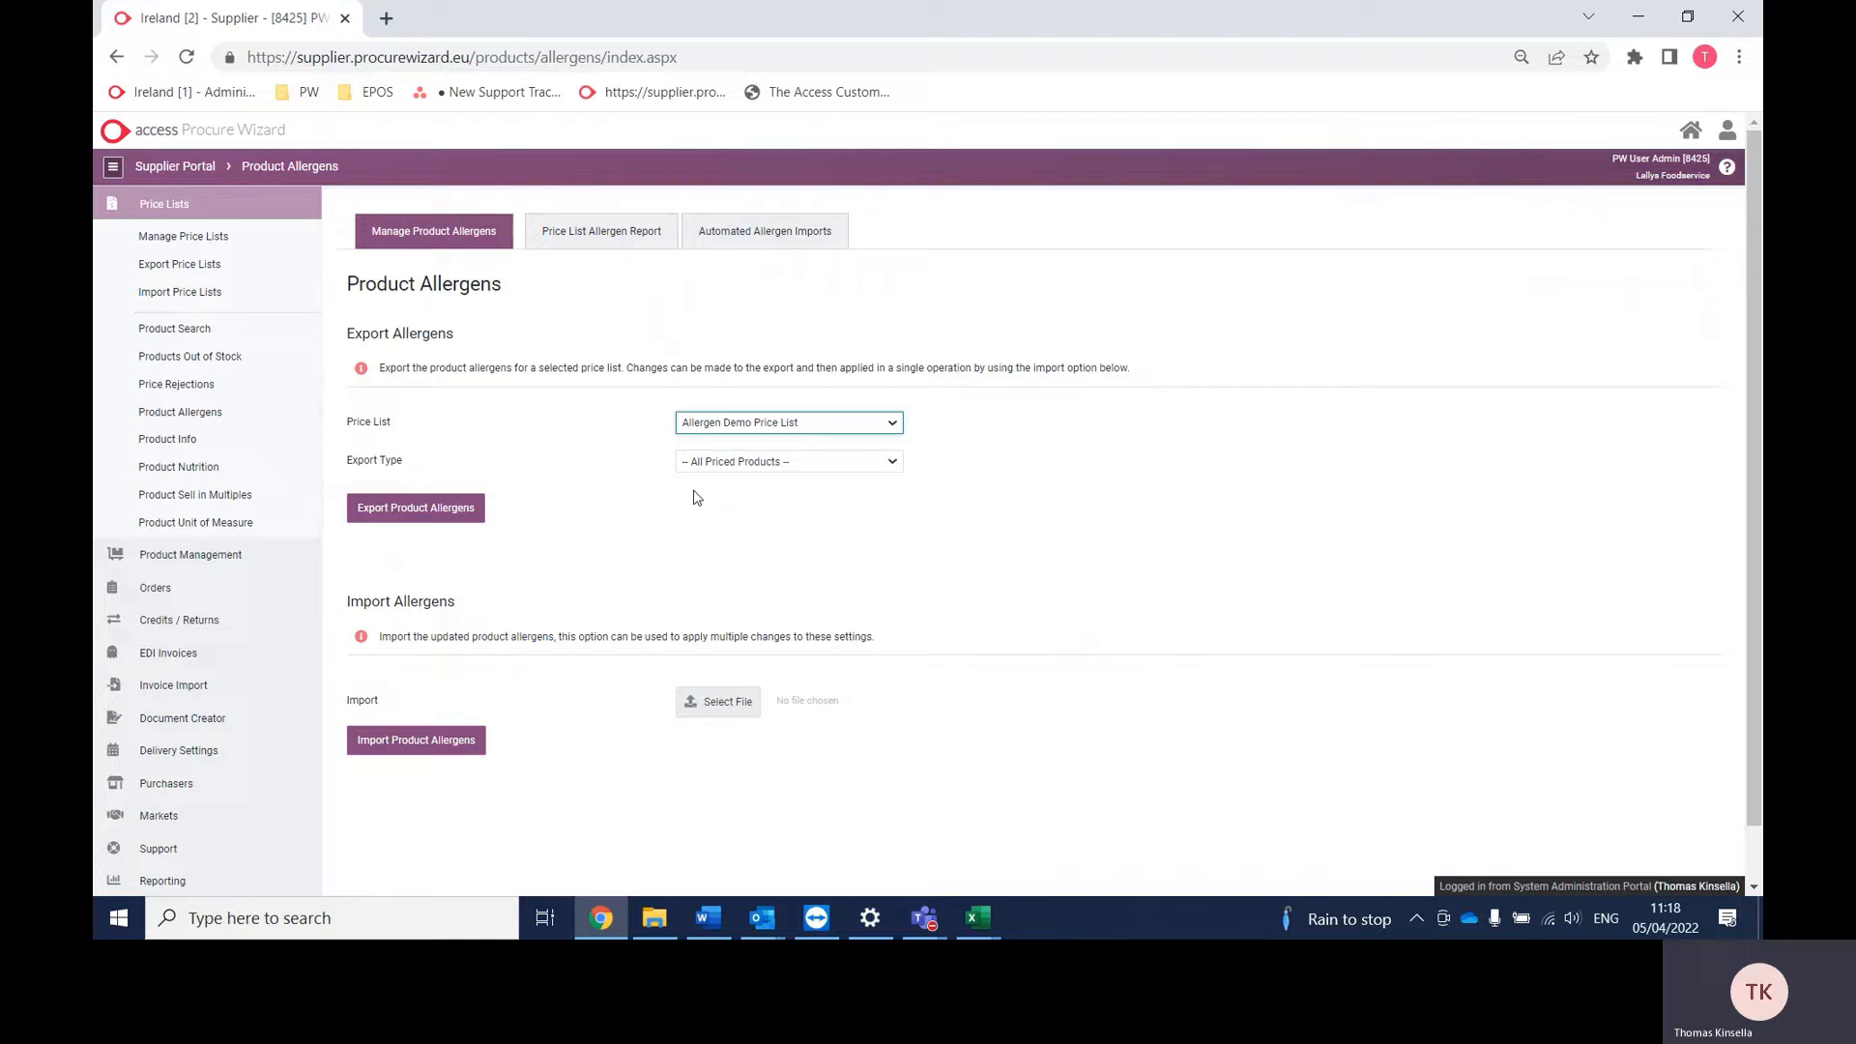
pyautogui.click(387, 508)
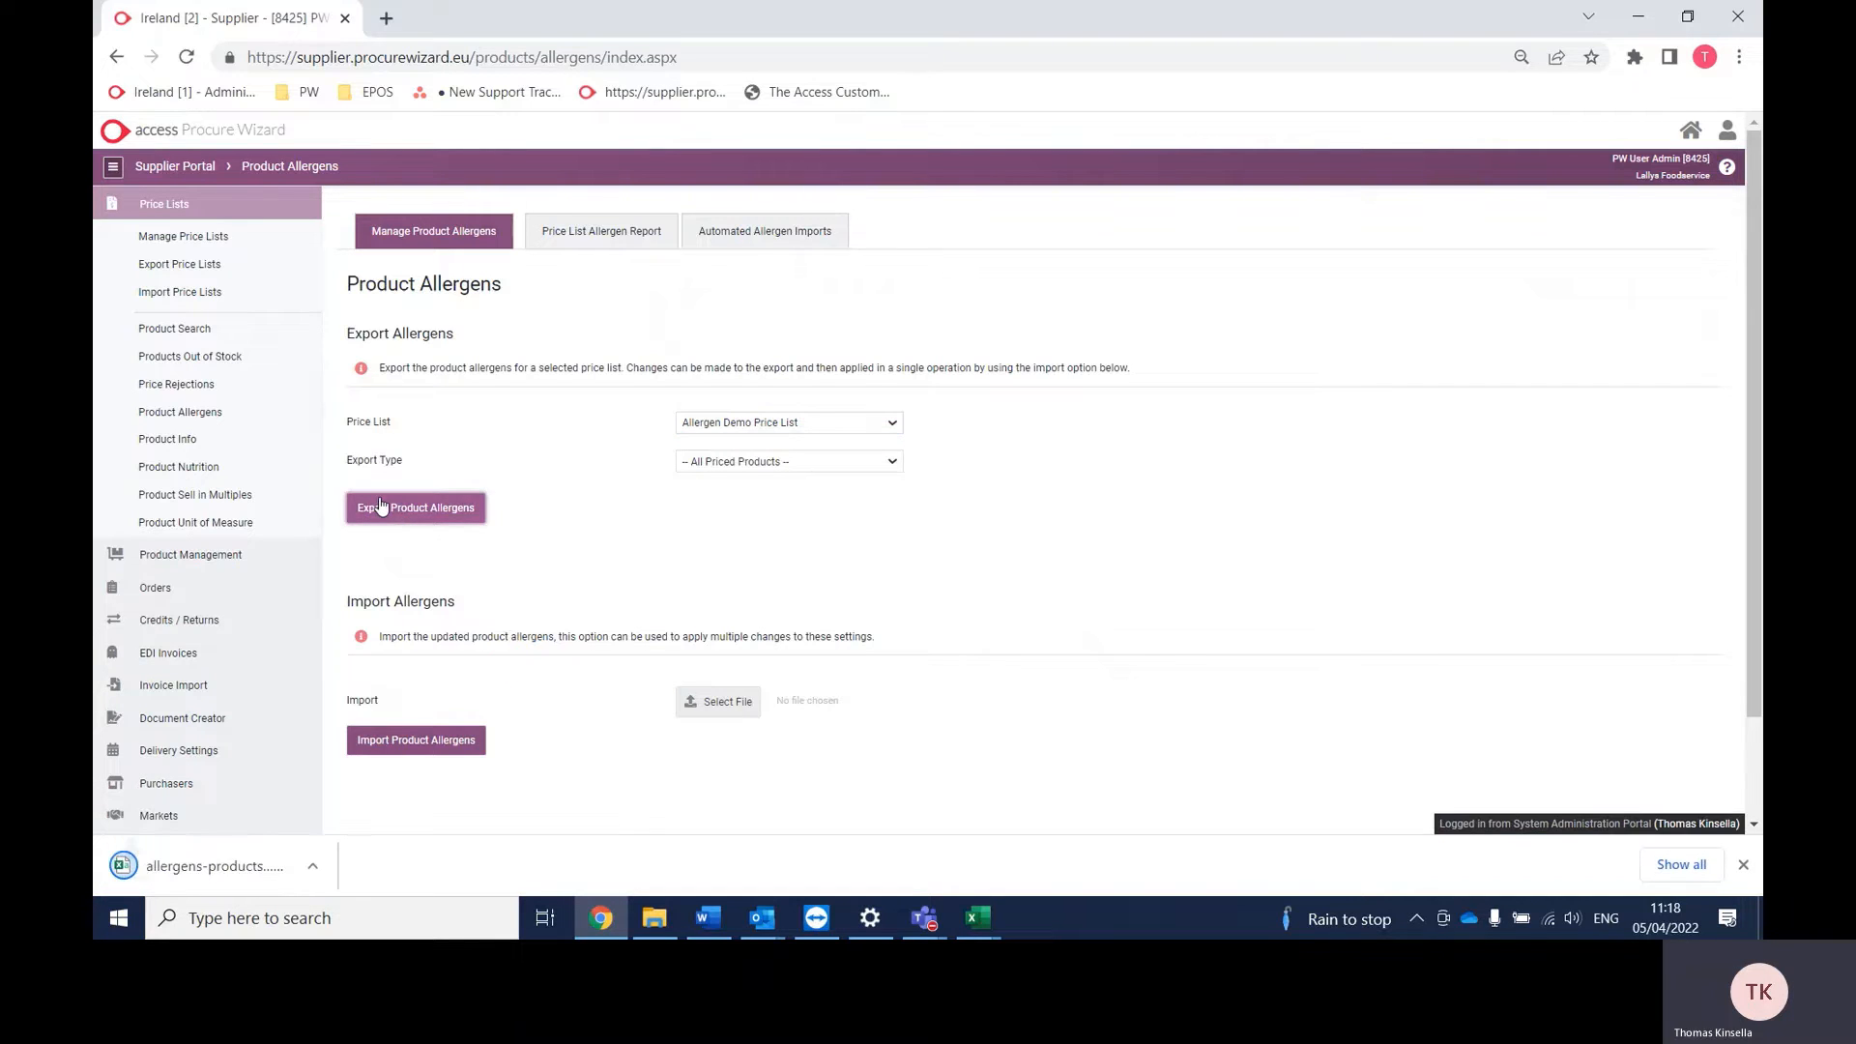
pyautogui.click(241, 864)
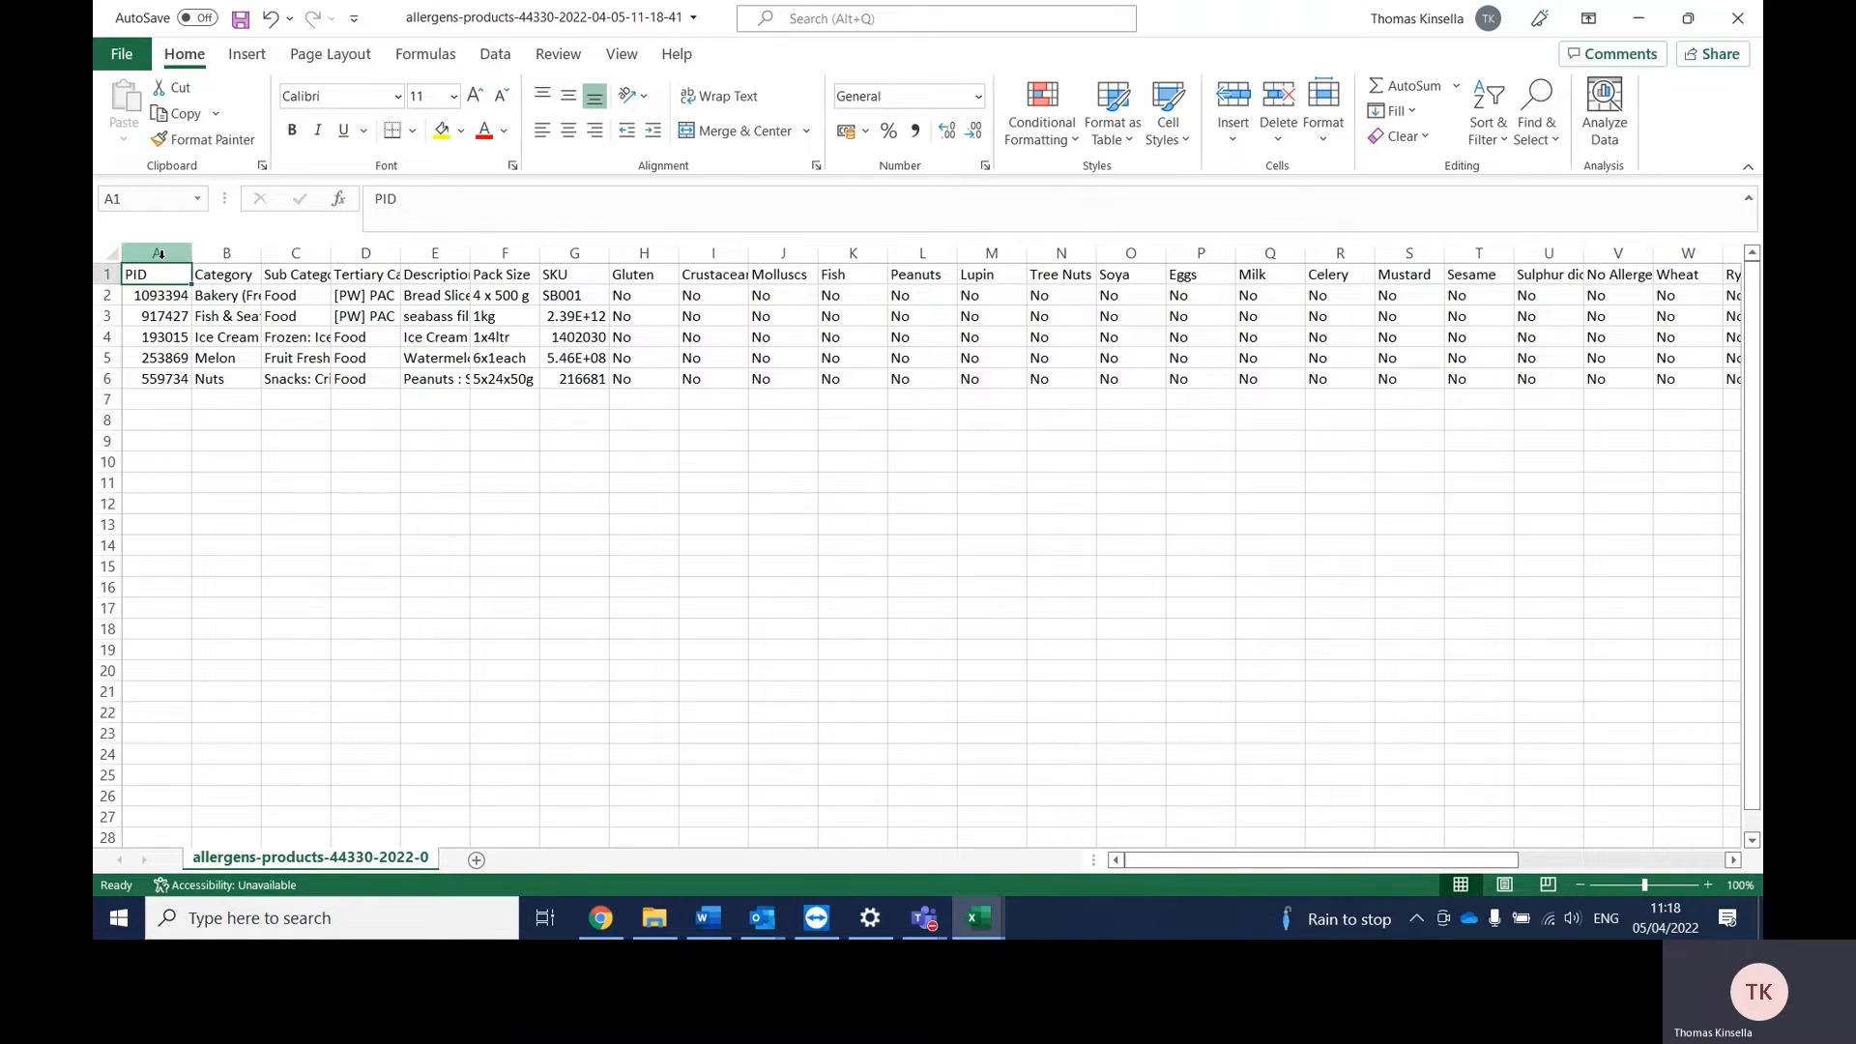
# Step: Hide columns A to D and fit the Description column's width to its contents
pyautogui.moveTo(152, 248); pyautogui.dragTo(366, 253)
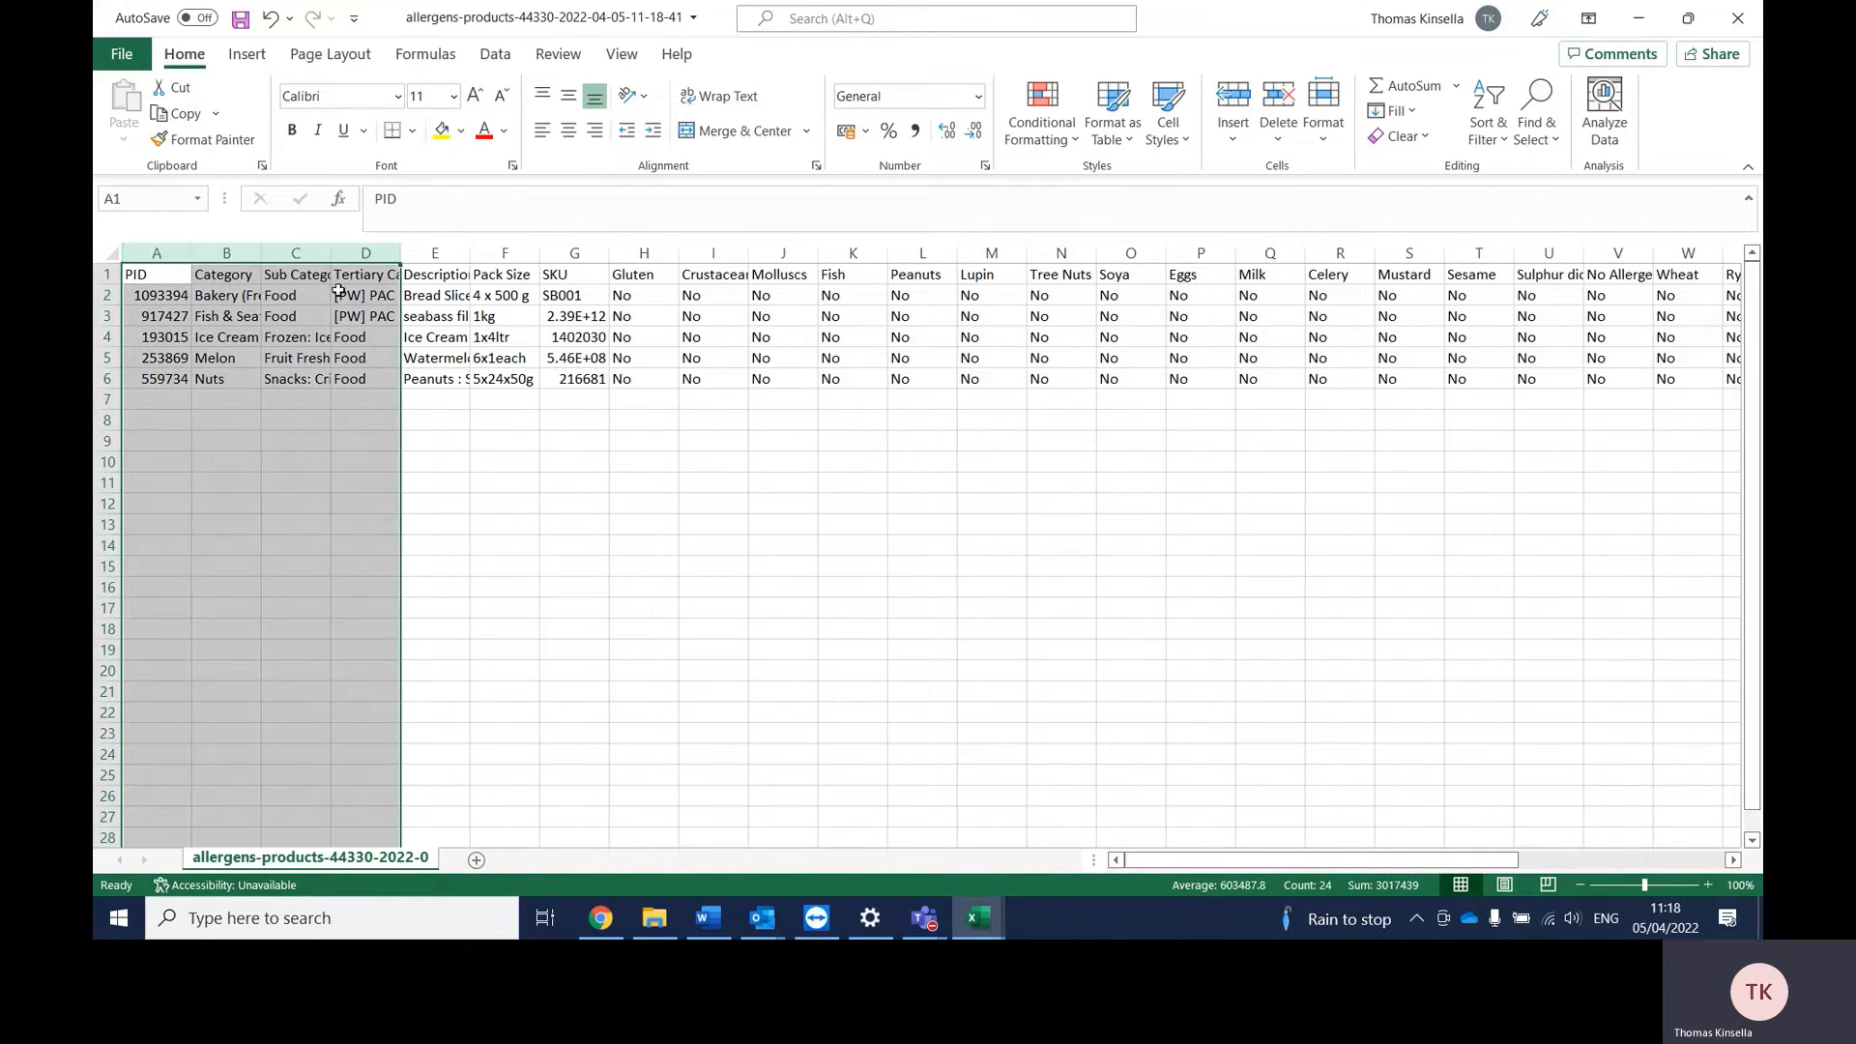
pyautogui.rightClick(344, 280)
pyautogui.click(394, 633)
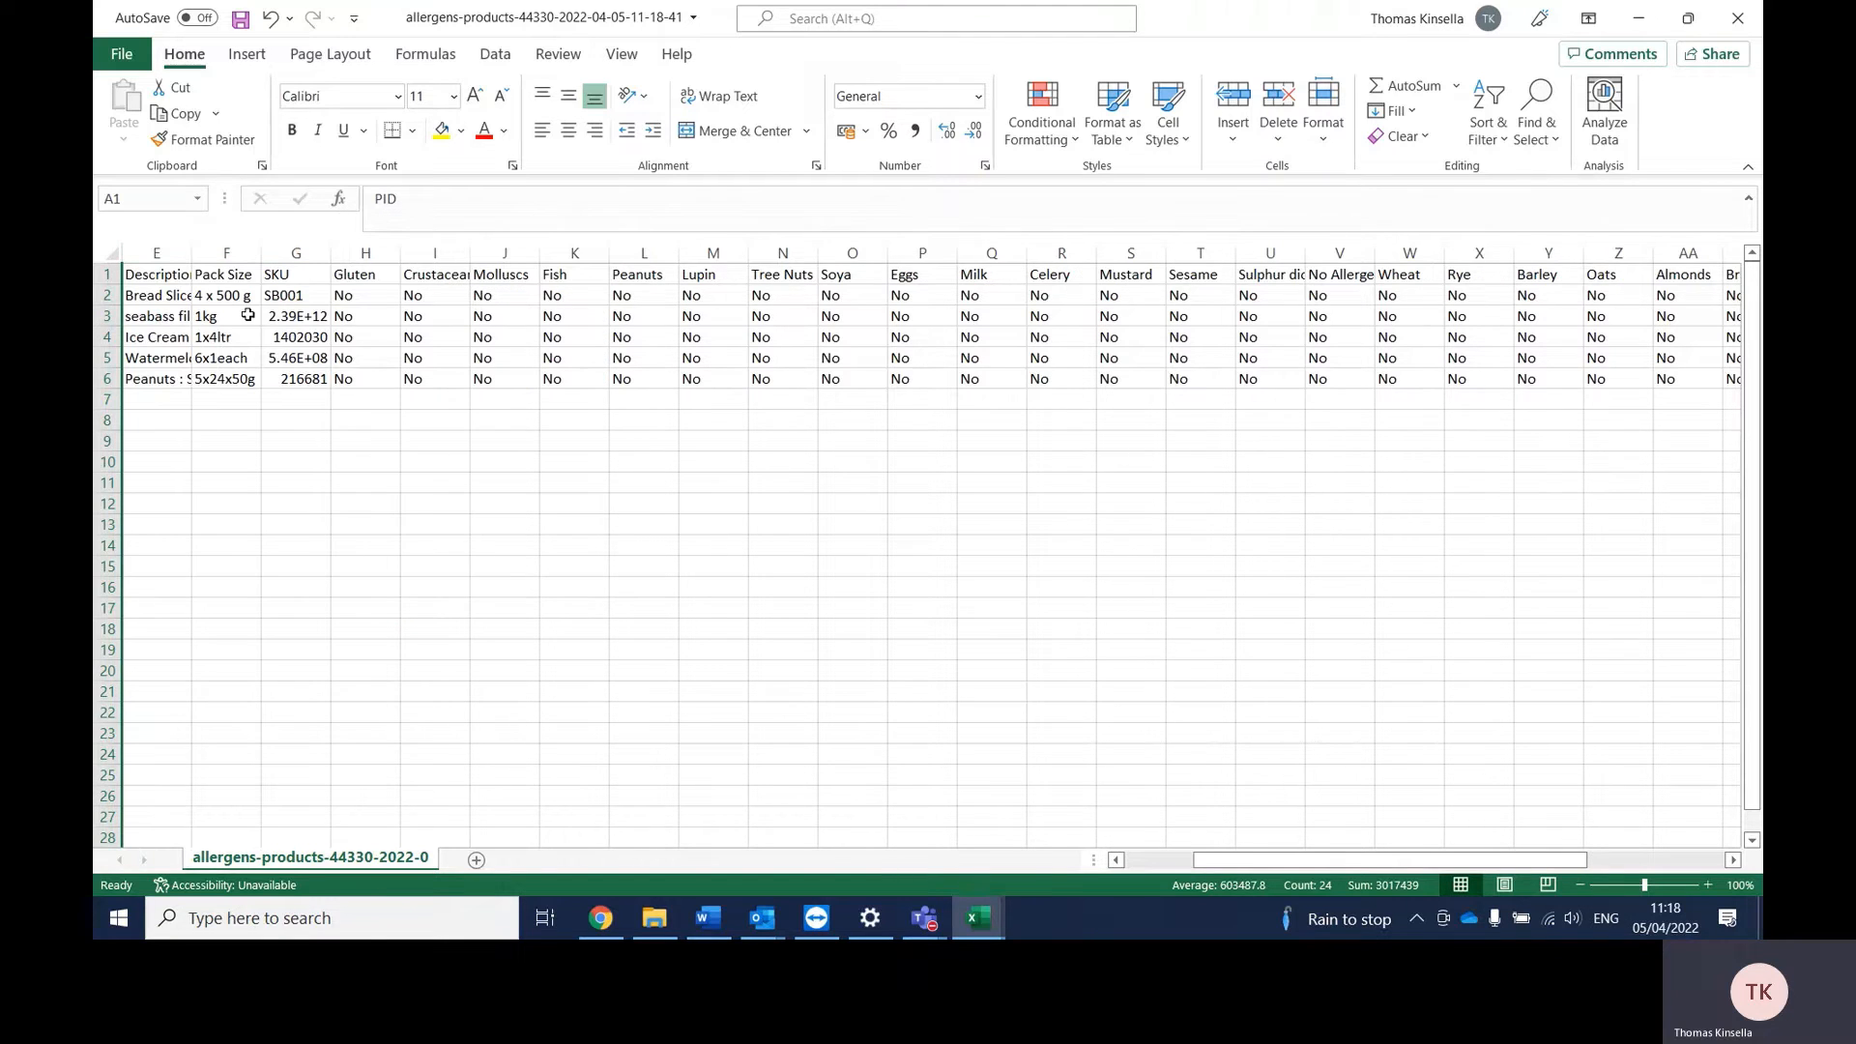
pyautogui.doubleClick(190, 246)
# Step: Review the Description, Pack Size, SKU and allergen columns across to the Missing Allergens column
pyautogui.click(178, 256)
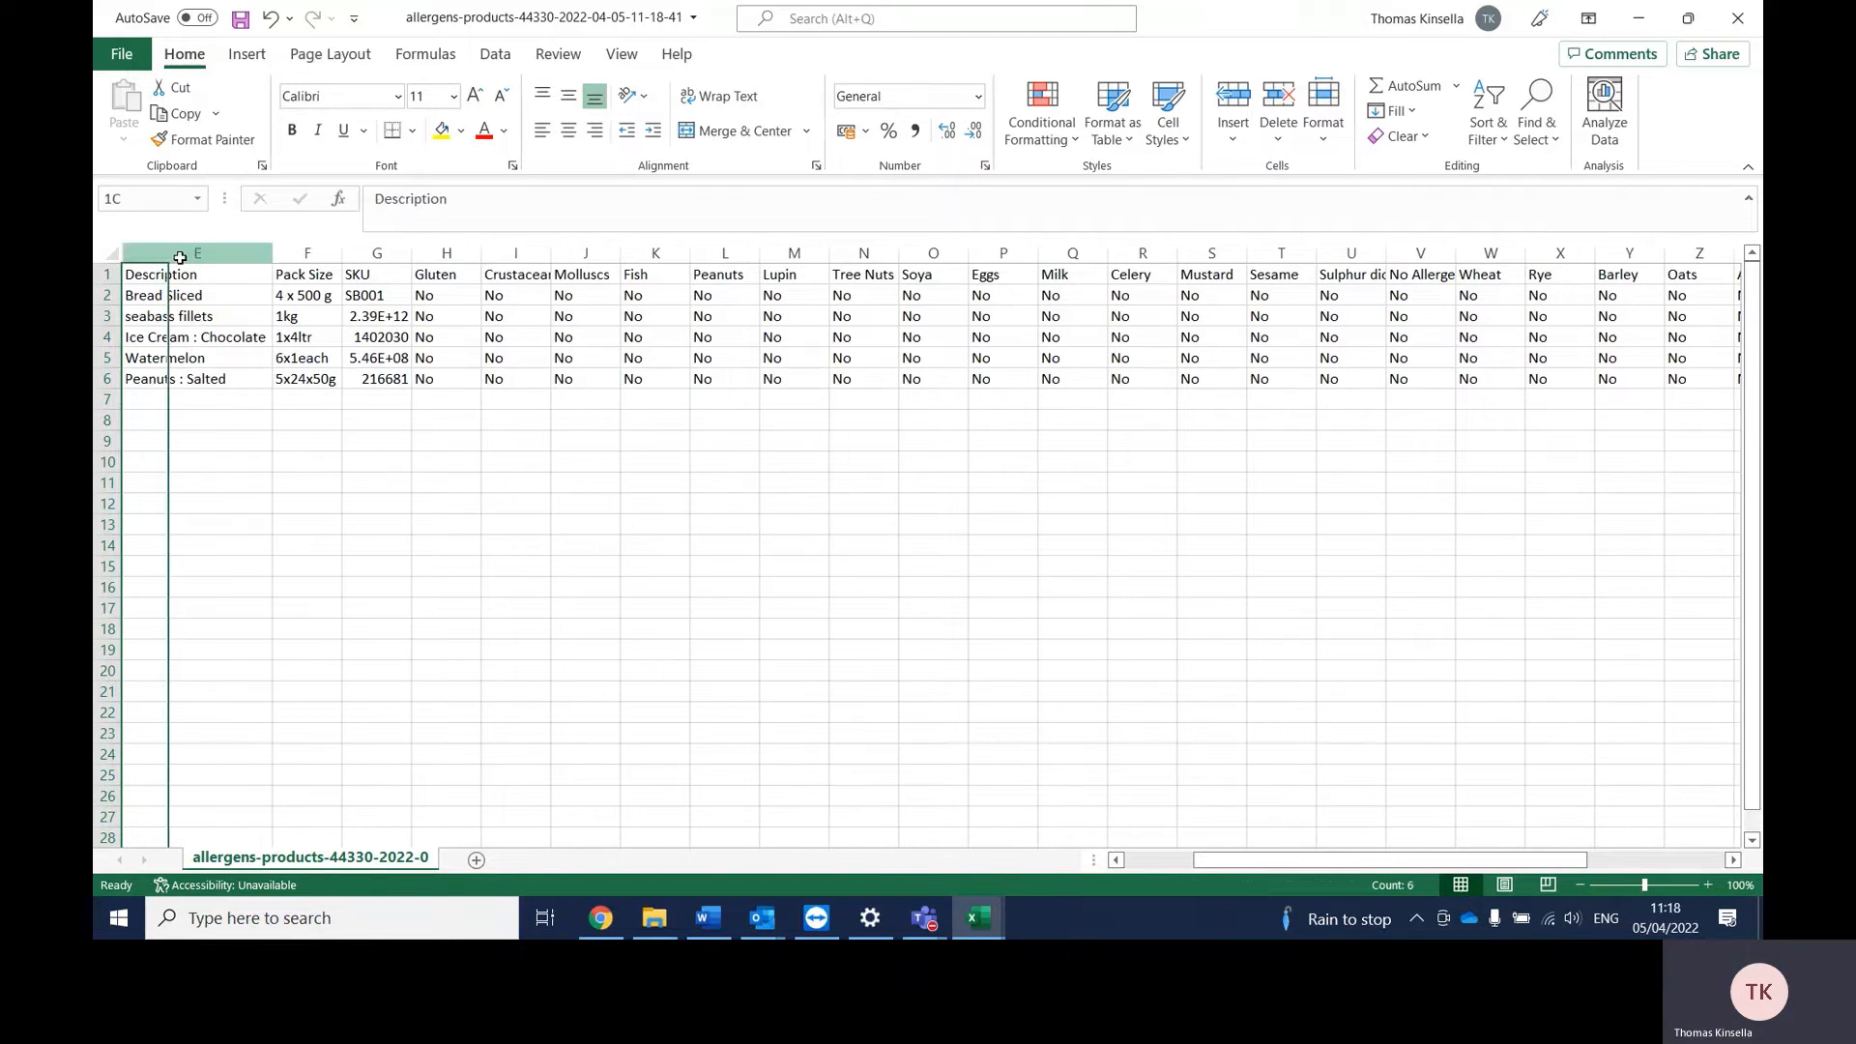
pyautogui.click(300, 254)
pyautogui.click(360, 254)
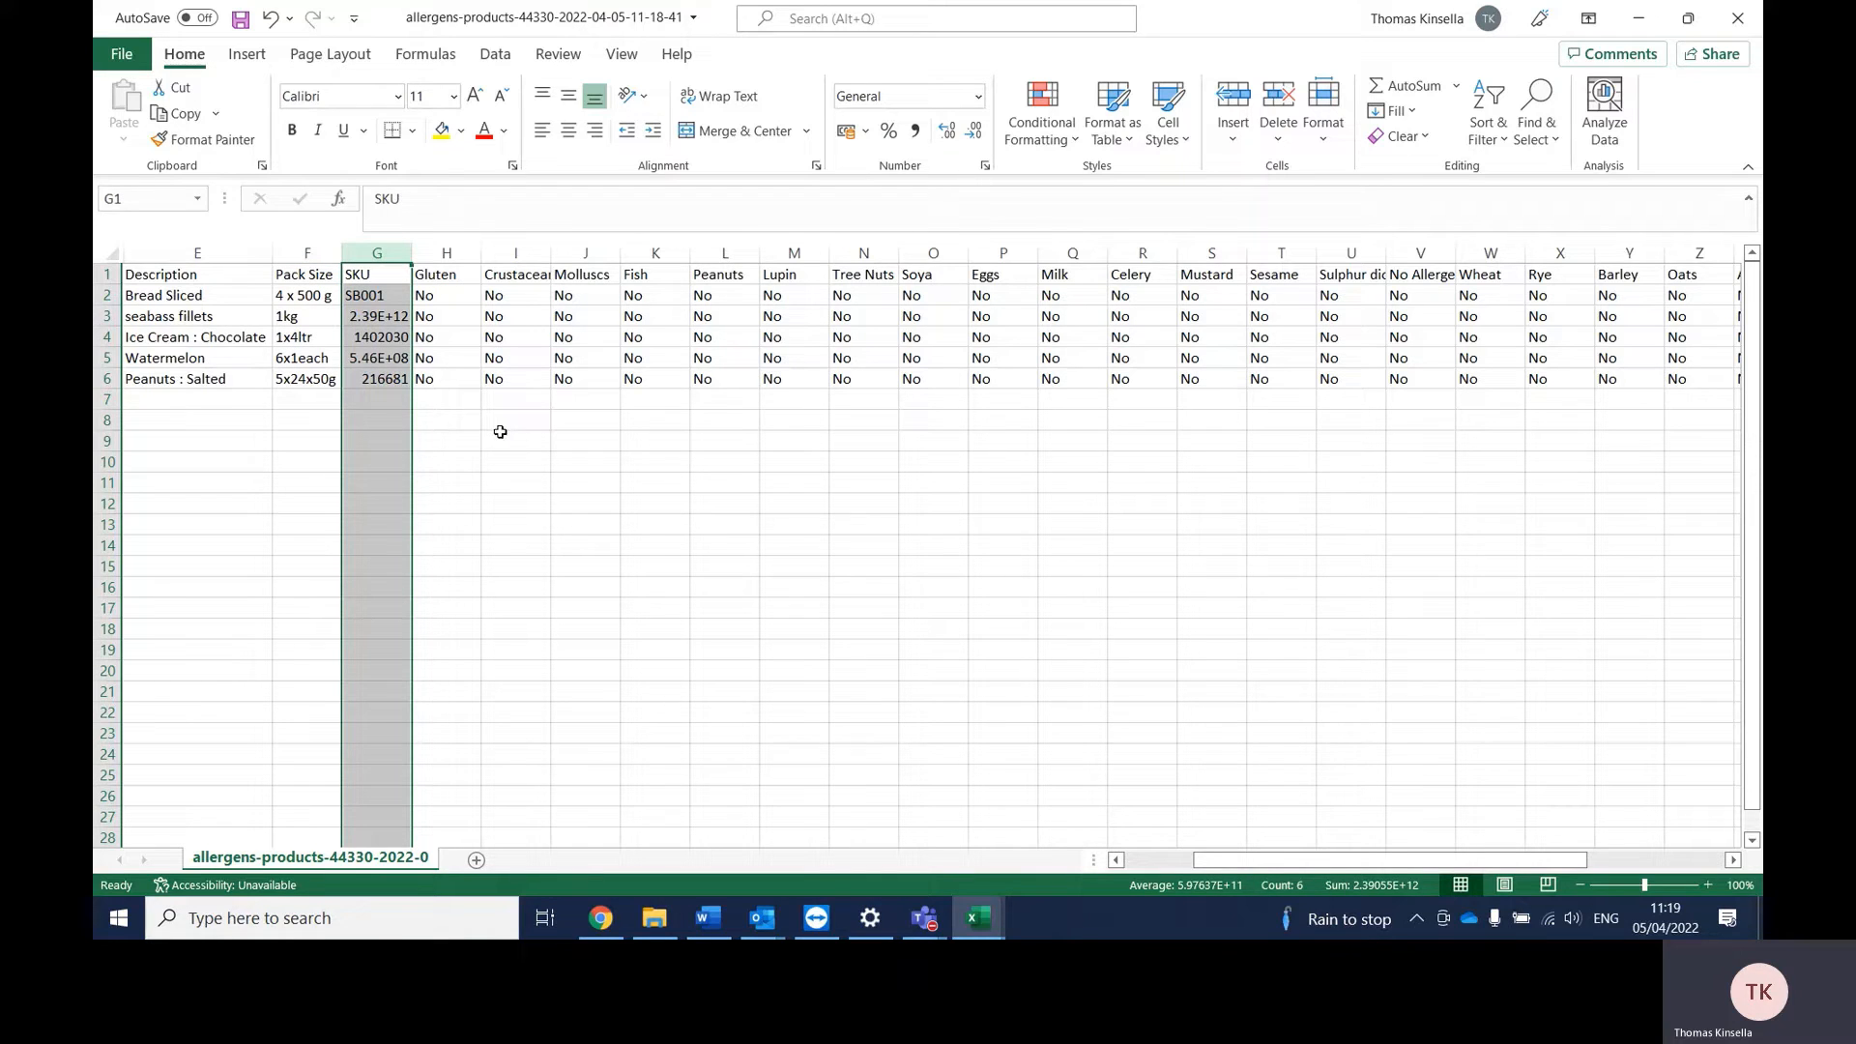
pyautogui.click(447, 422)
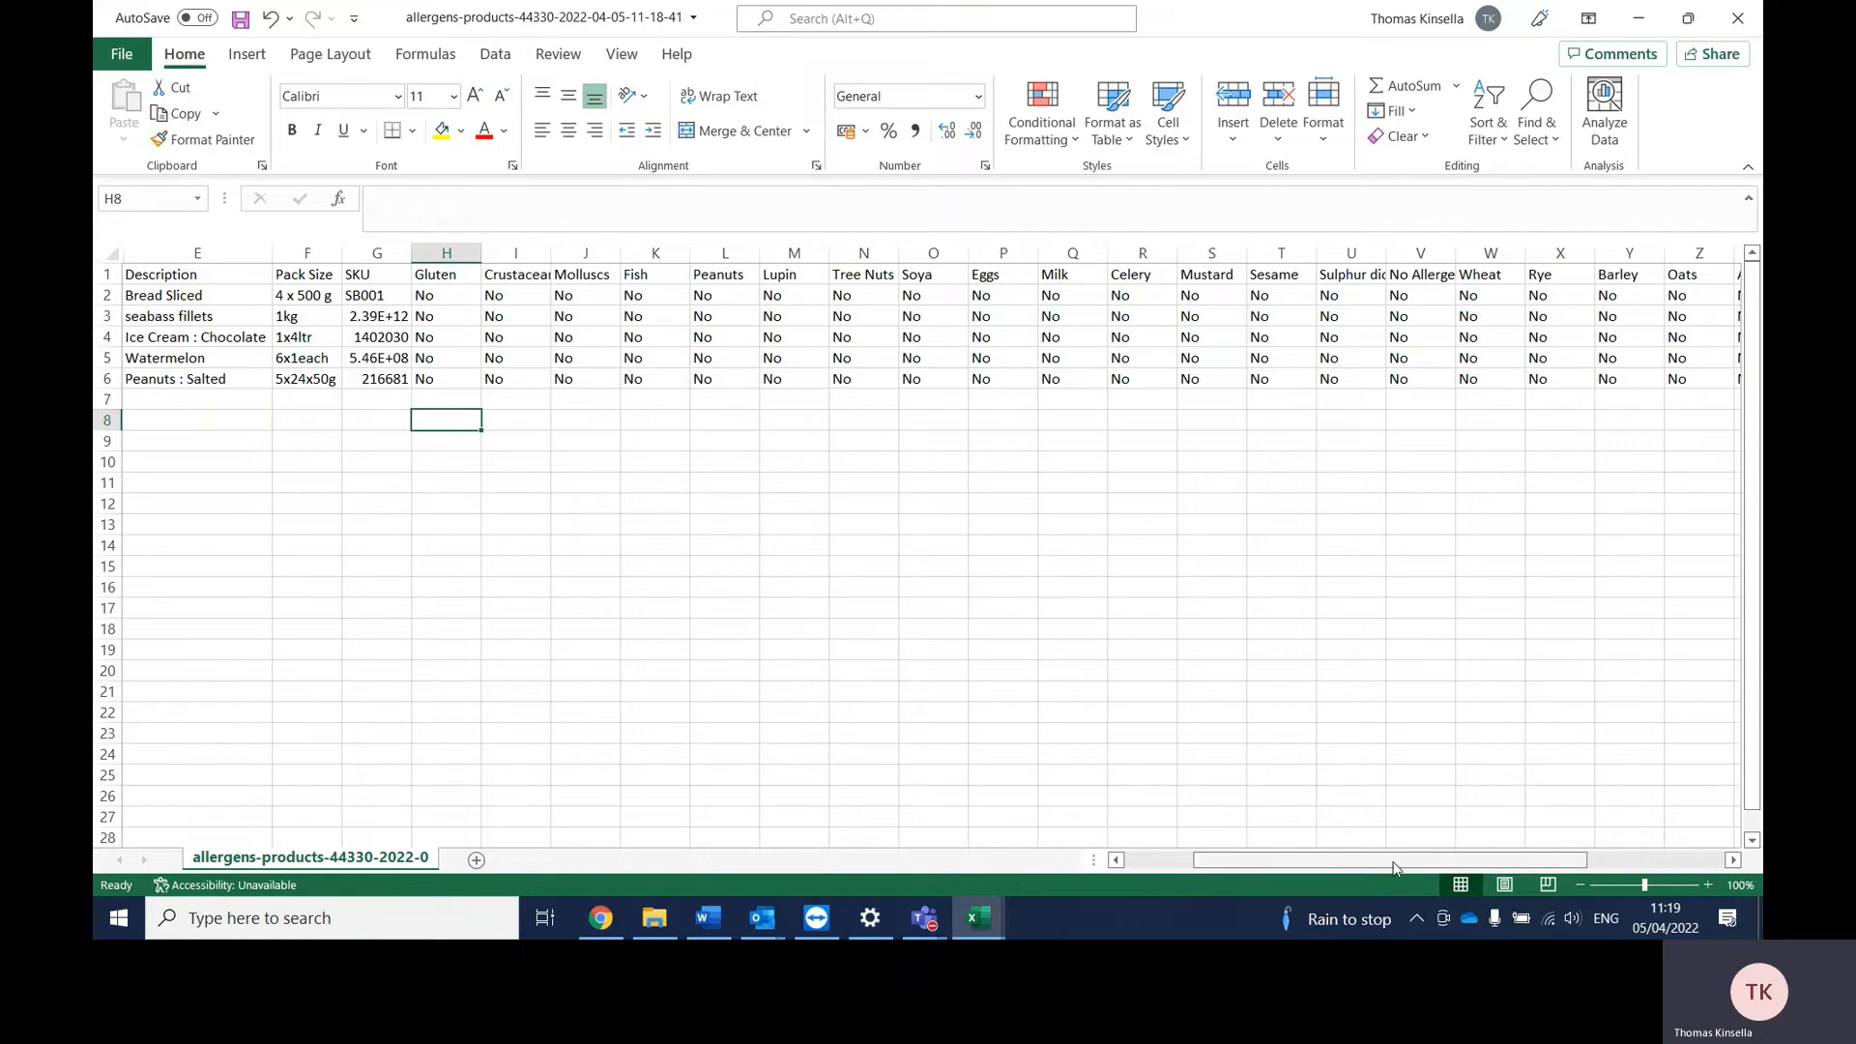
pyautogui.moveTo(1401, 860); pyautogui.dragTo(1544, 856)
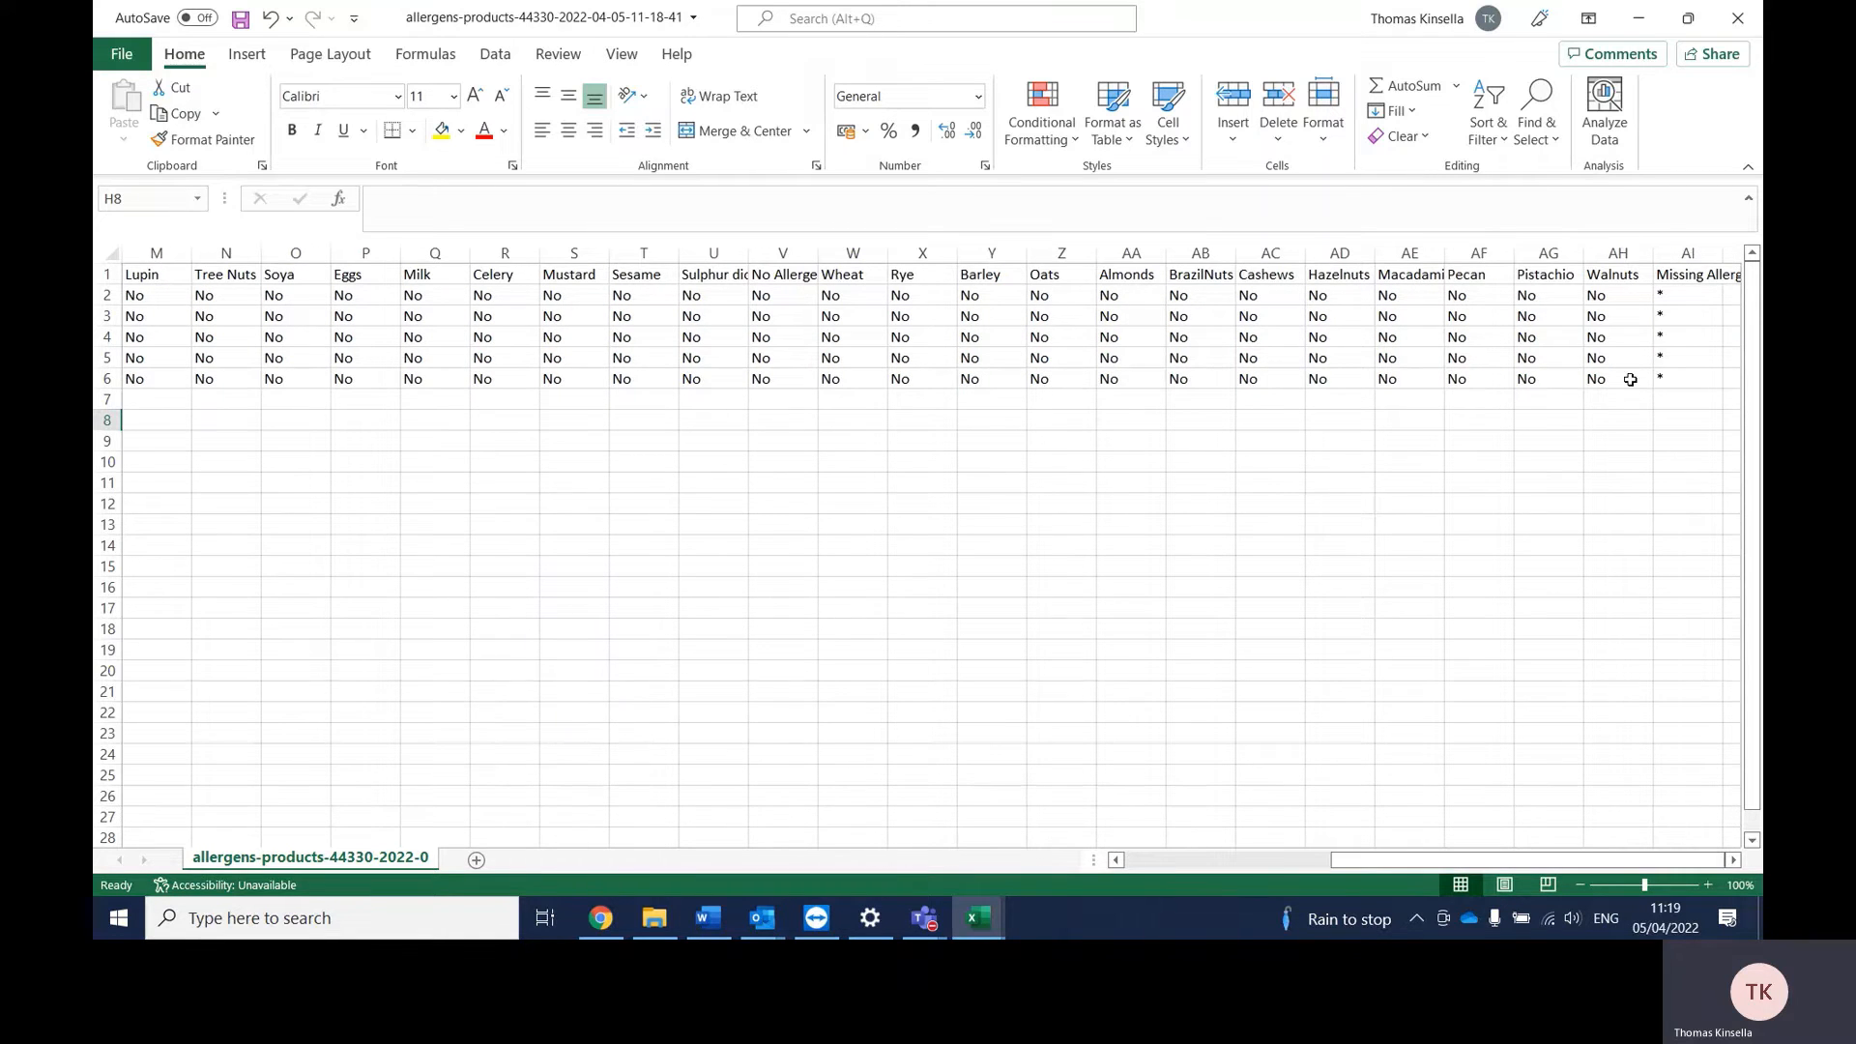
pyautogui.click(1679, 253)
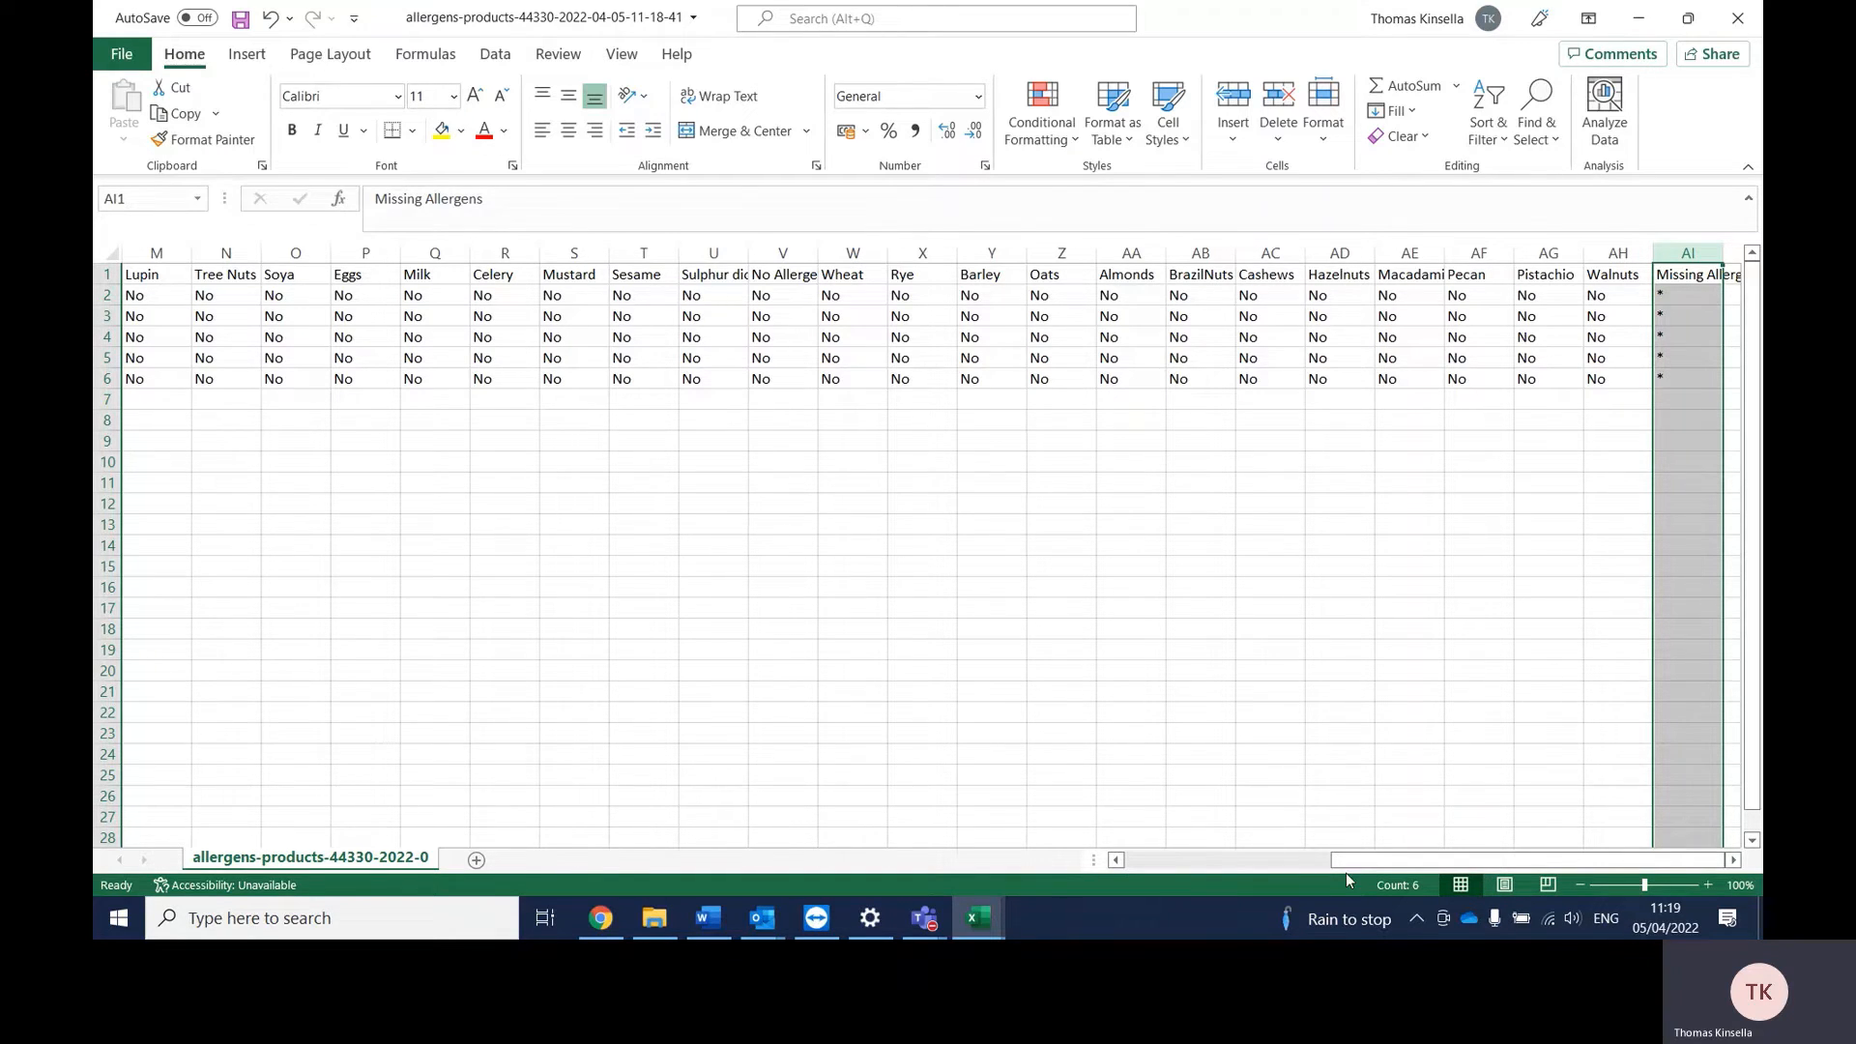
pyautogui.moveTo(1341, 858); pyautogui.dragTo(1134, 858)
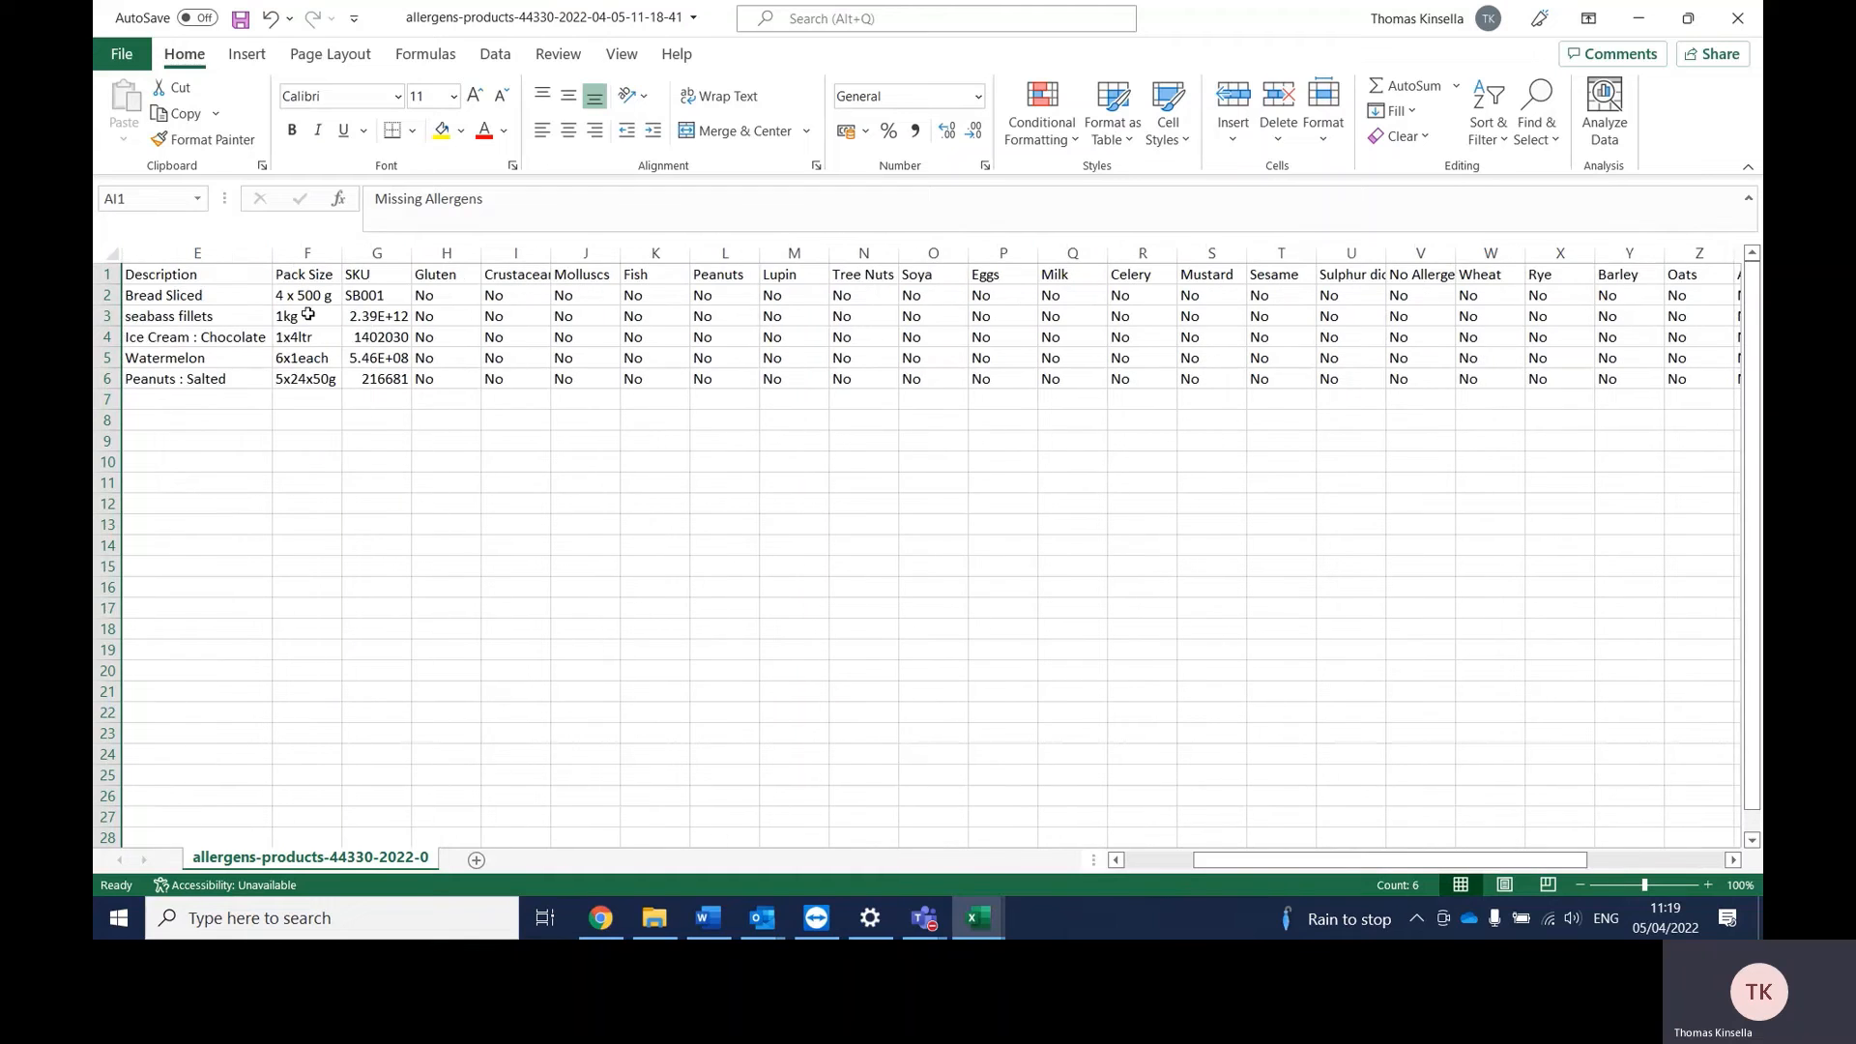
# Step: Set Gluten to Yes for Bread Sliced and Fish to Yes for seabass fillets
pyautogui.click(225, 292)
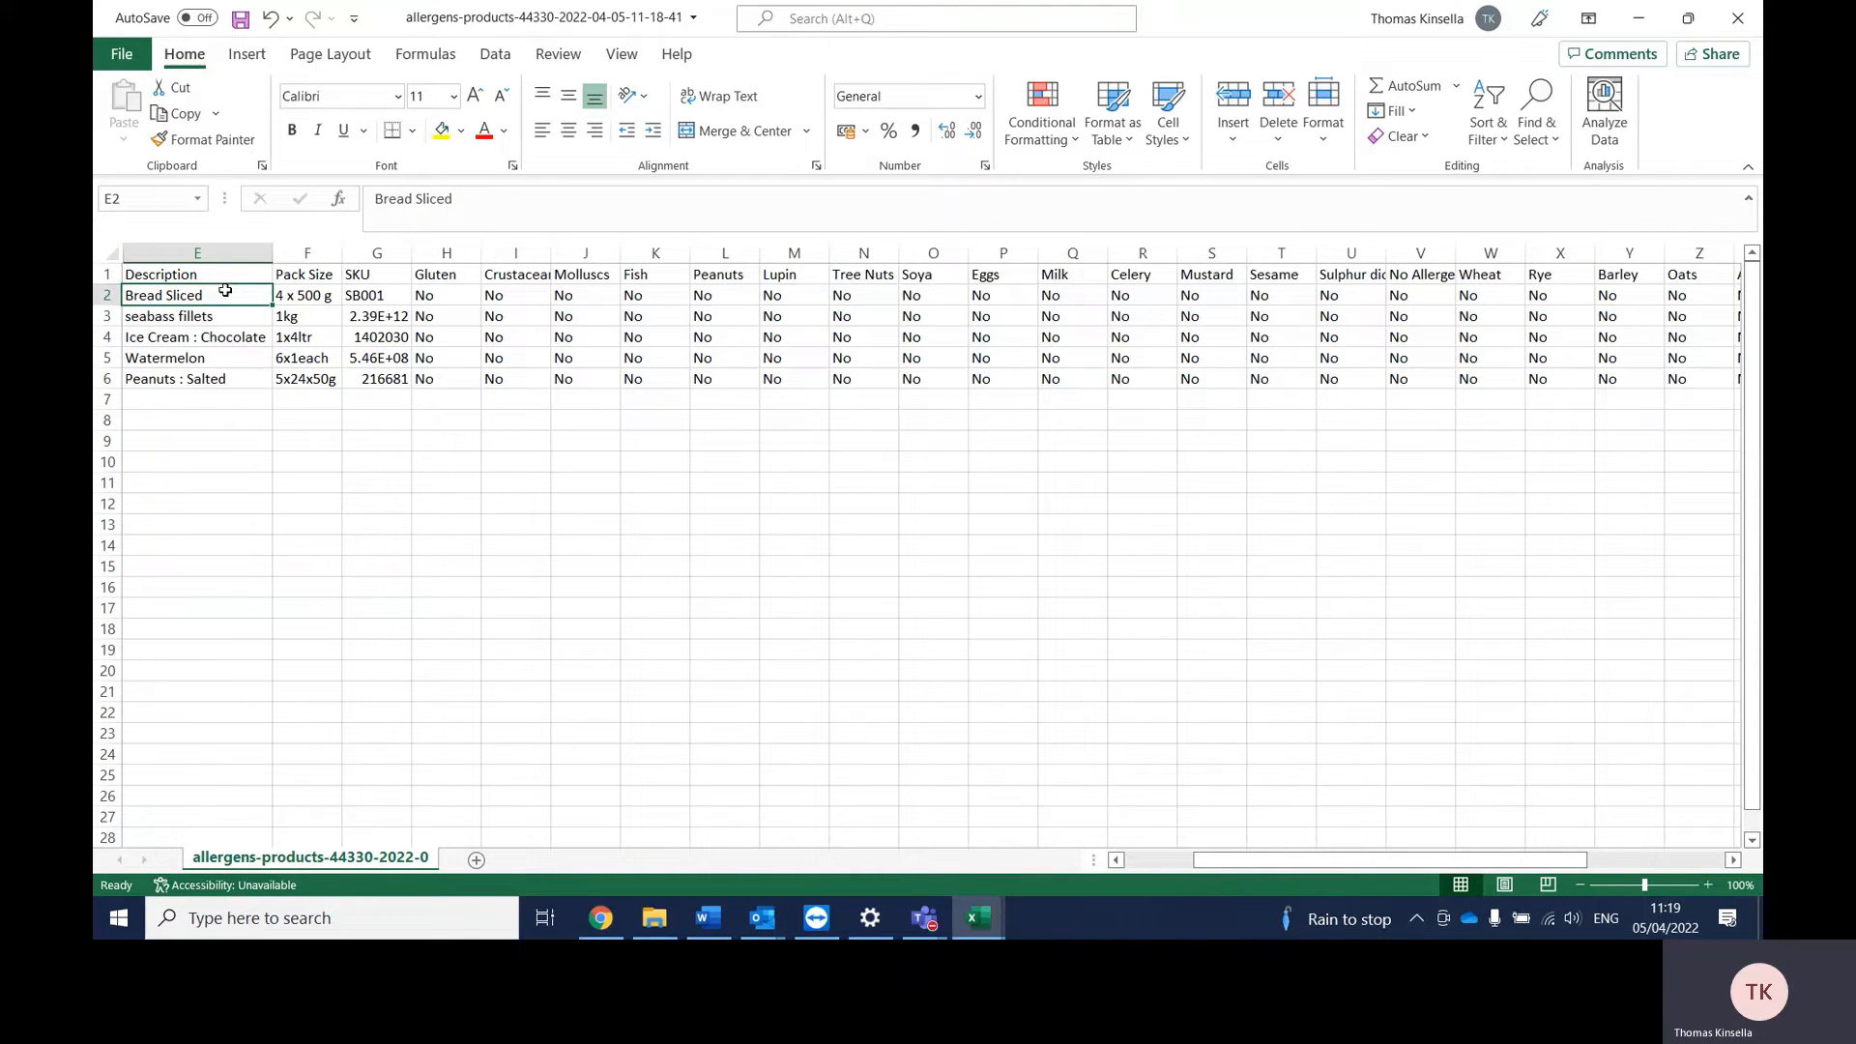
pyautogui.click(421, 296)
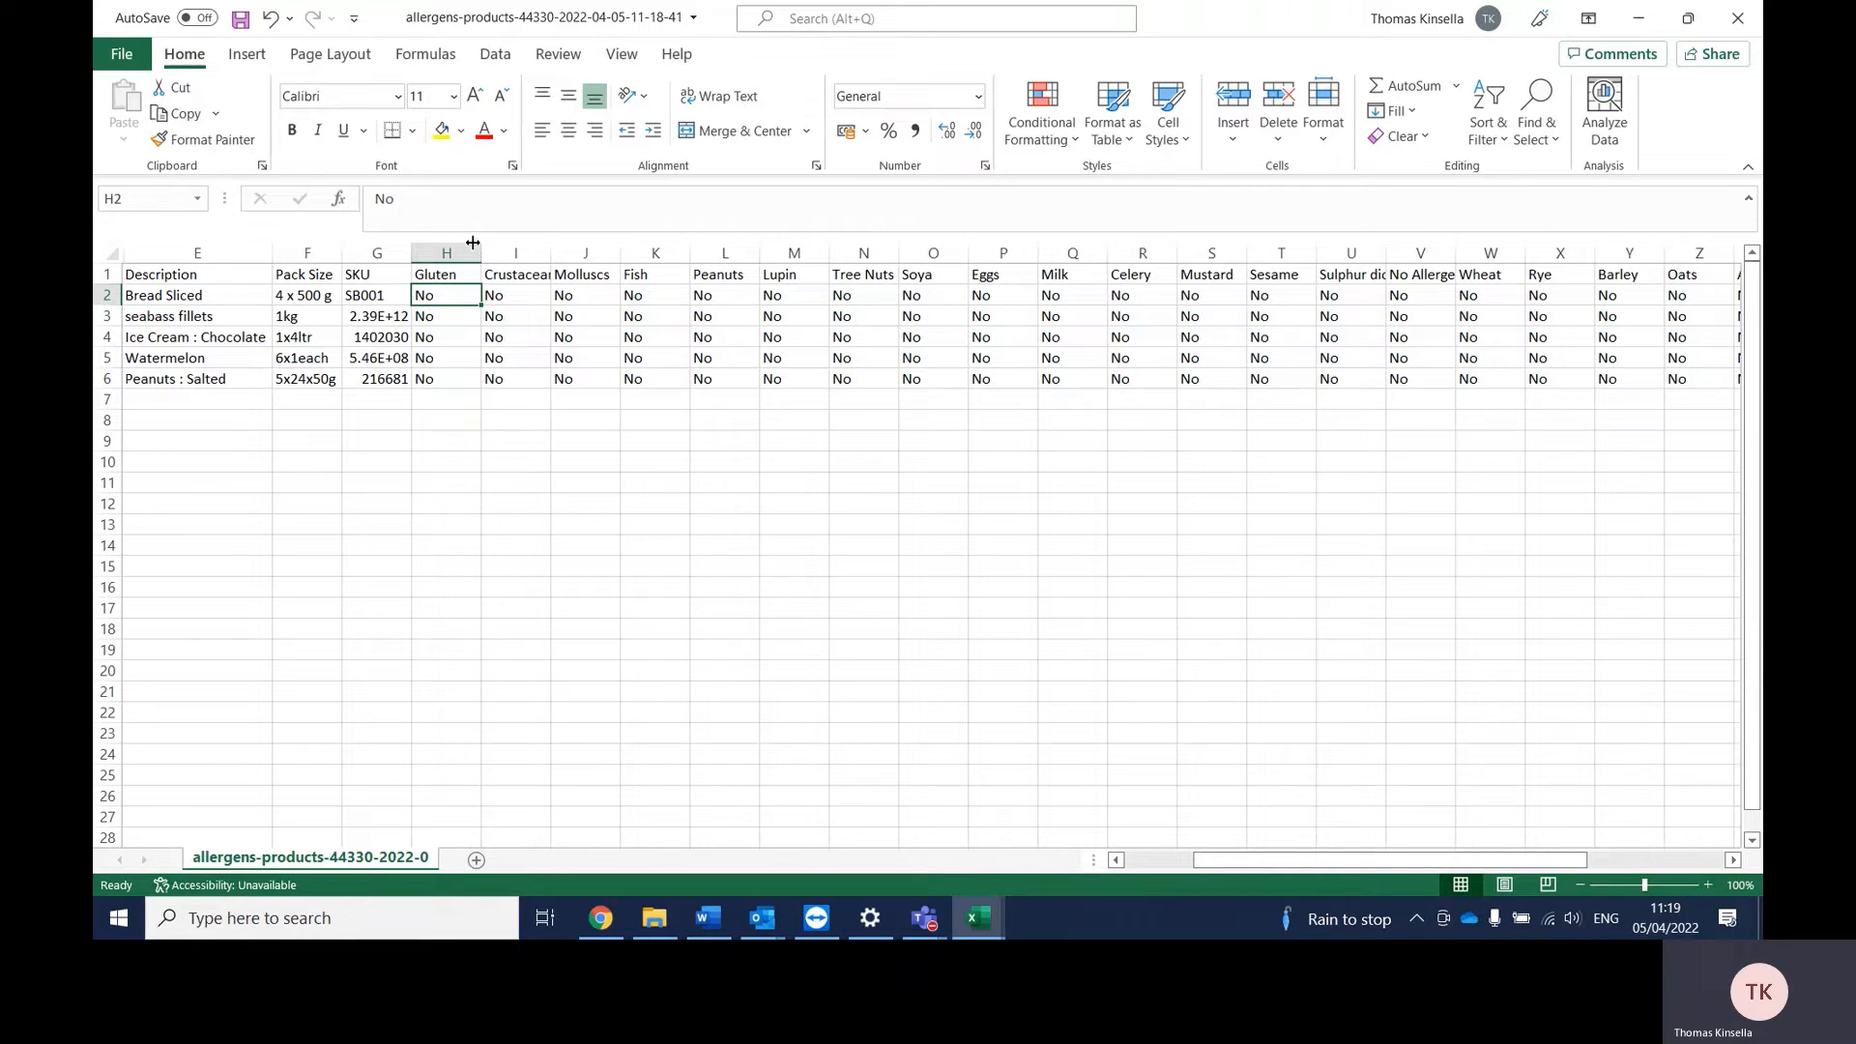
pyautogui.write('Yes')
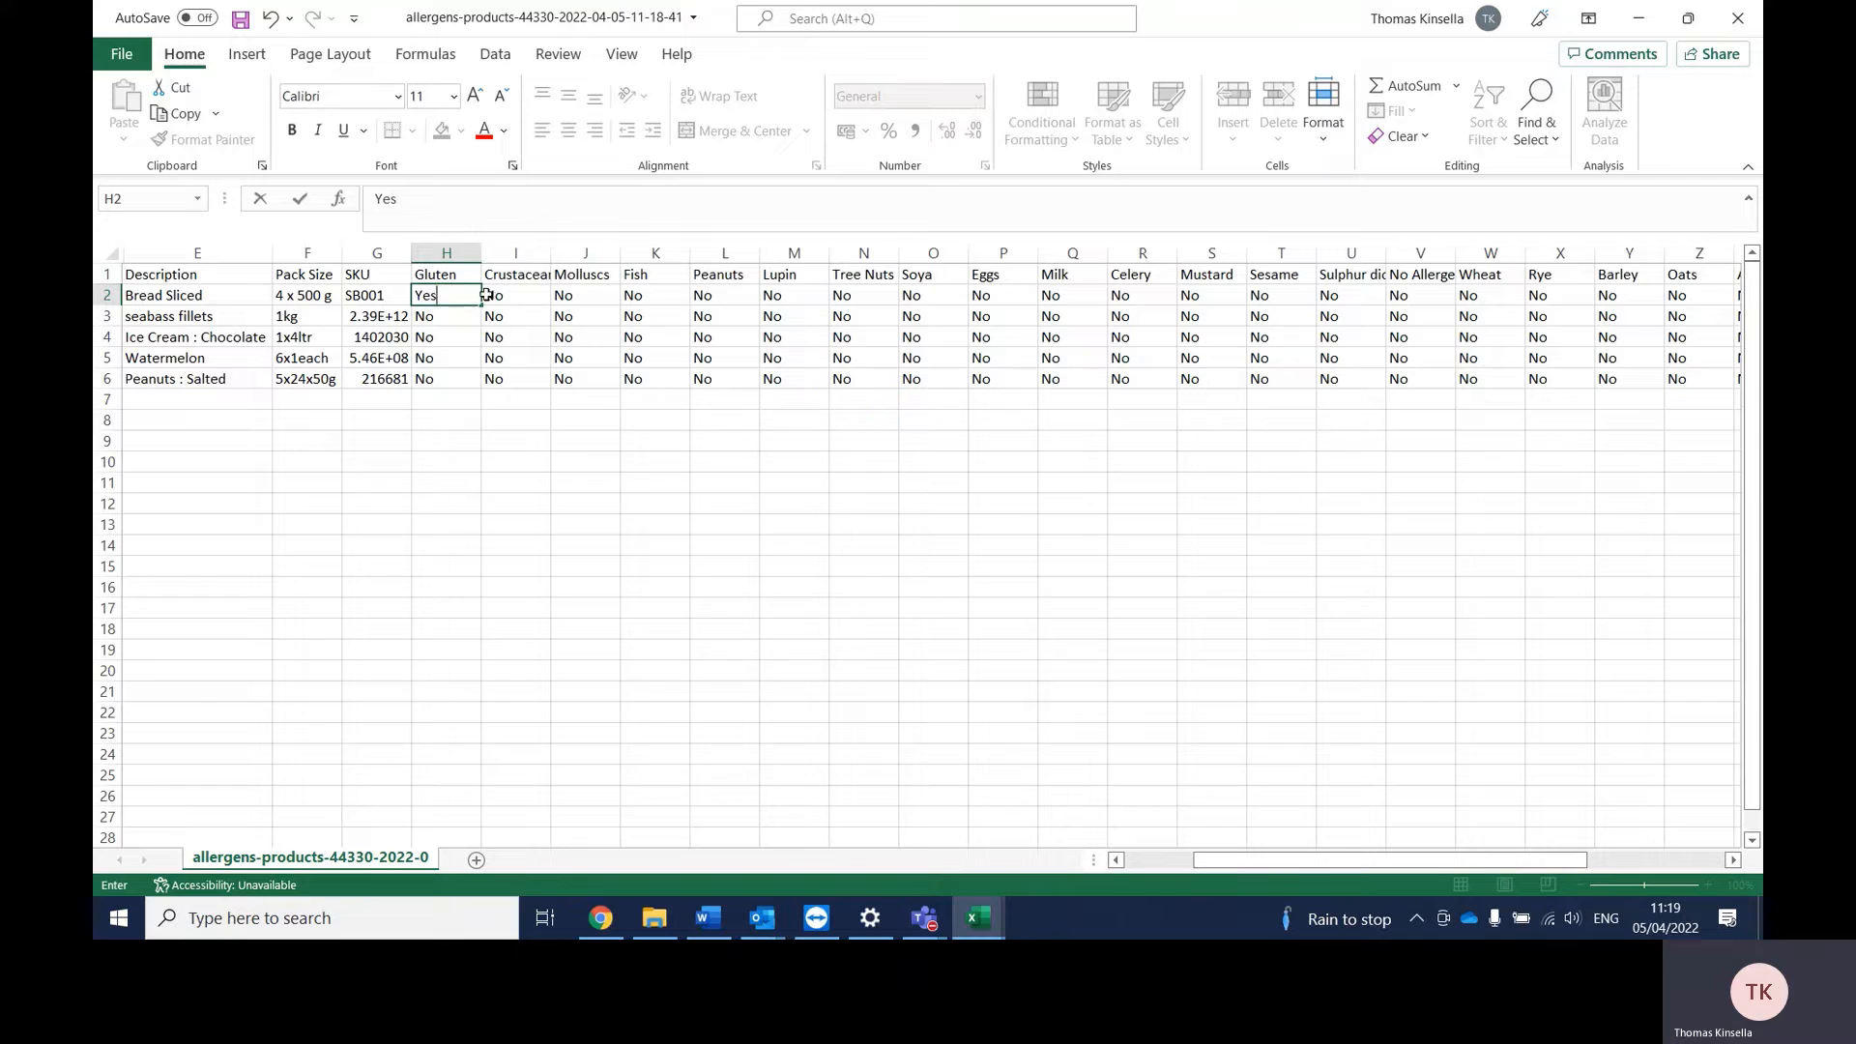
pyautogui.click(438, 316)
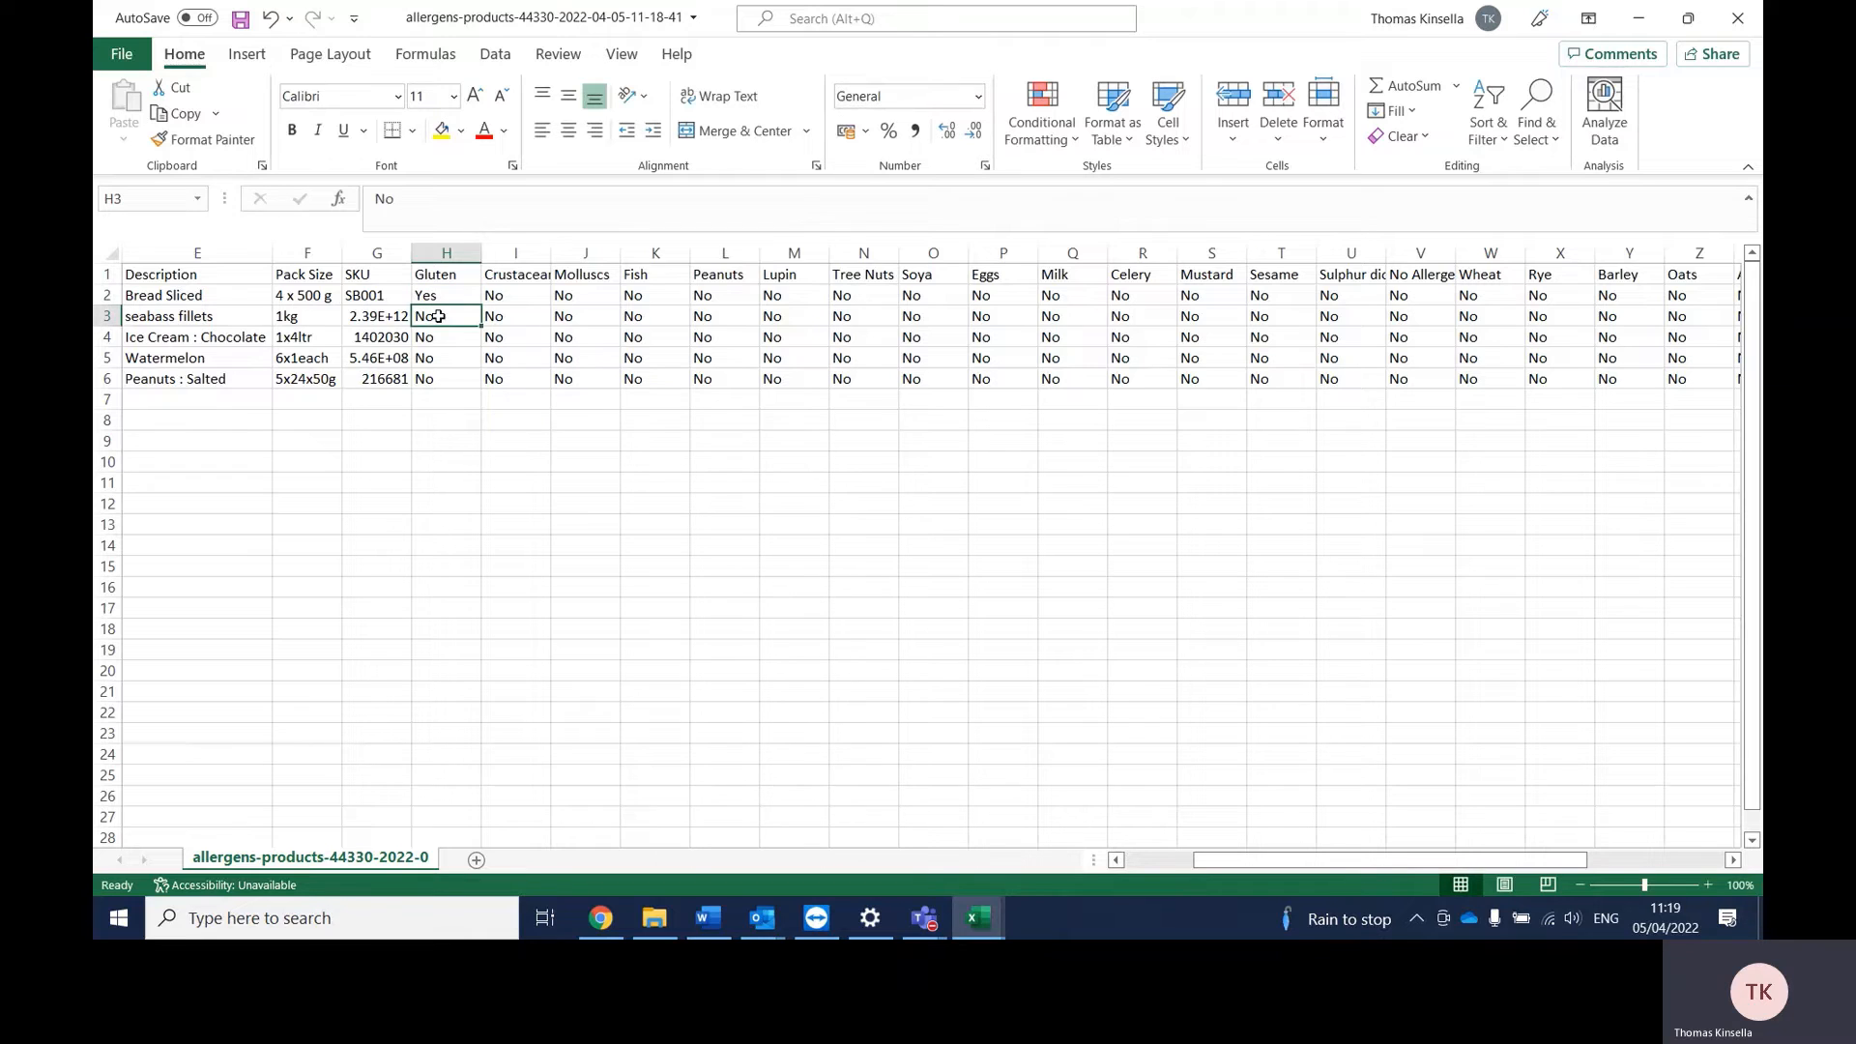
pyautogui.click(668, 314)
pyautogui.write('YE')
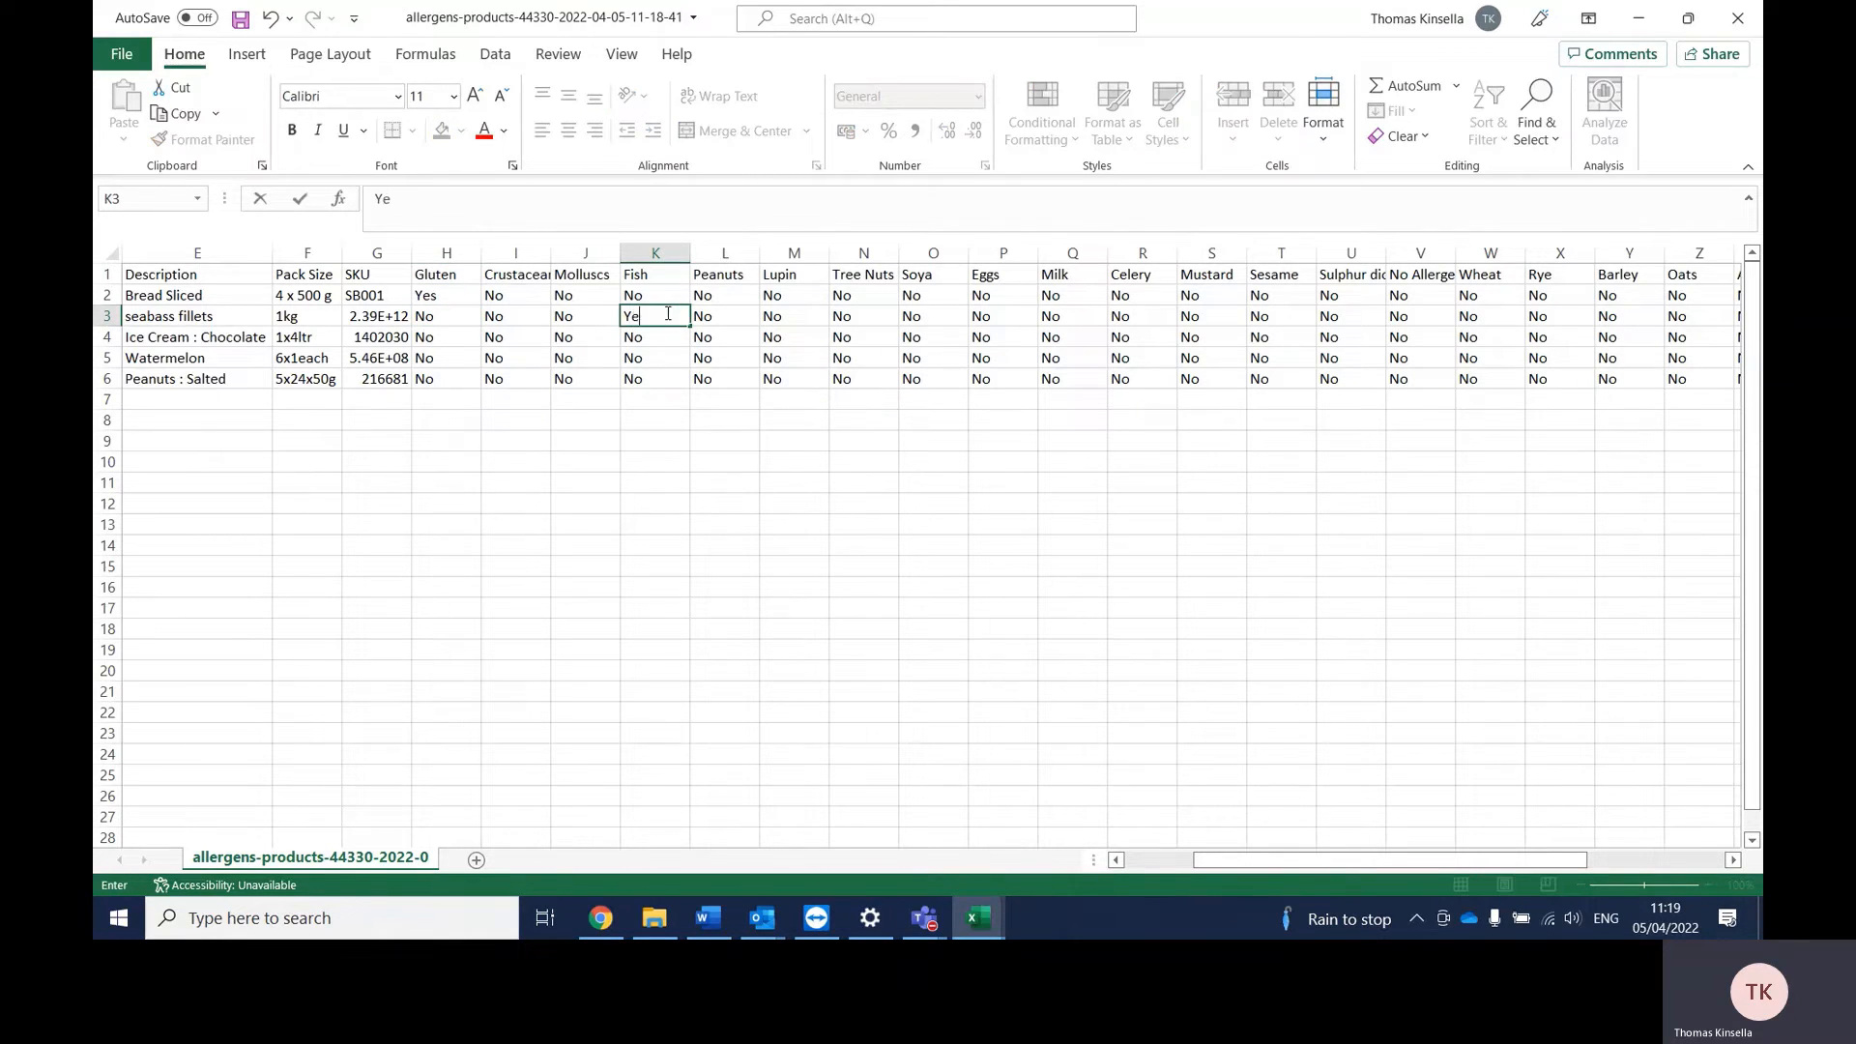
pyautogui.write('s')
# Step: For Ice Cream : Chocolate, set Milk to Yes and Peanuts to Maybe
pyautogui.click(235, 337)
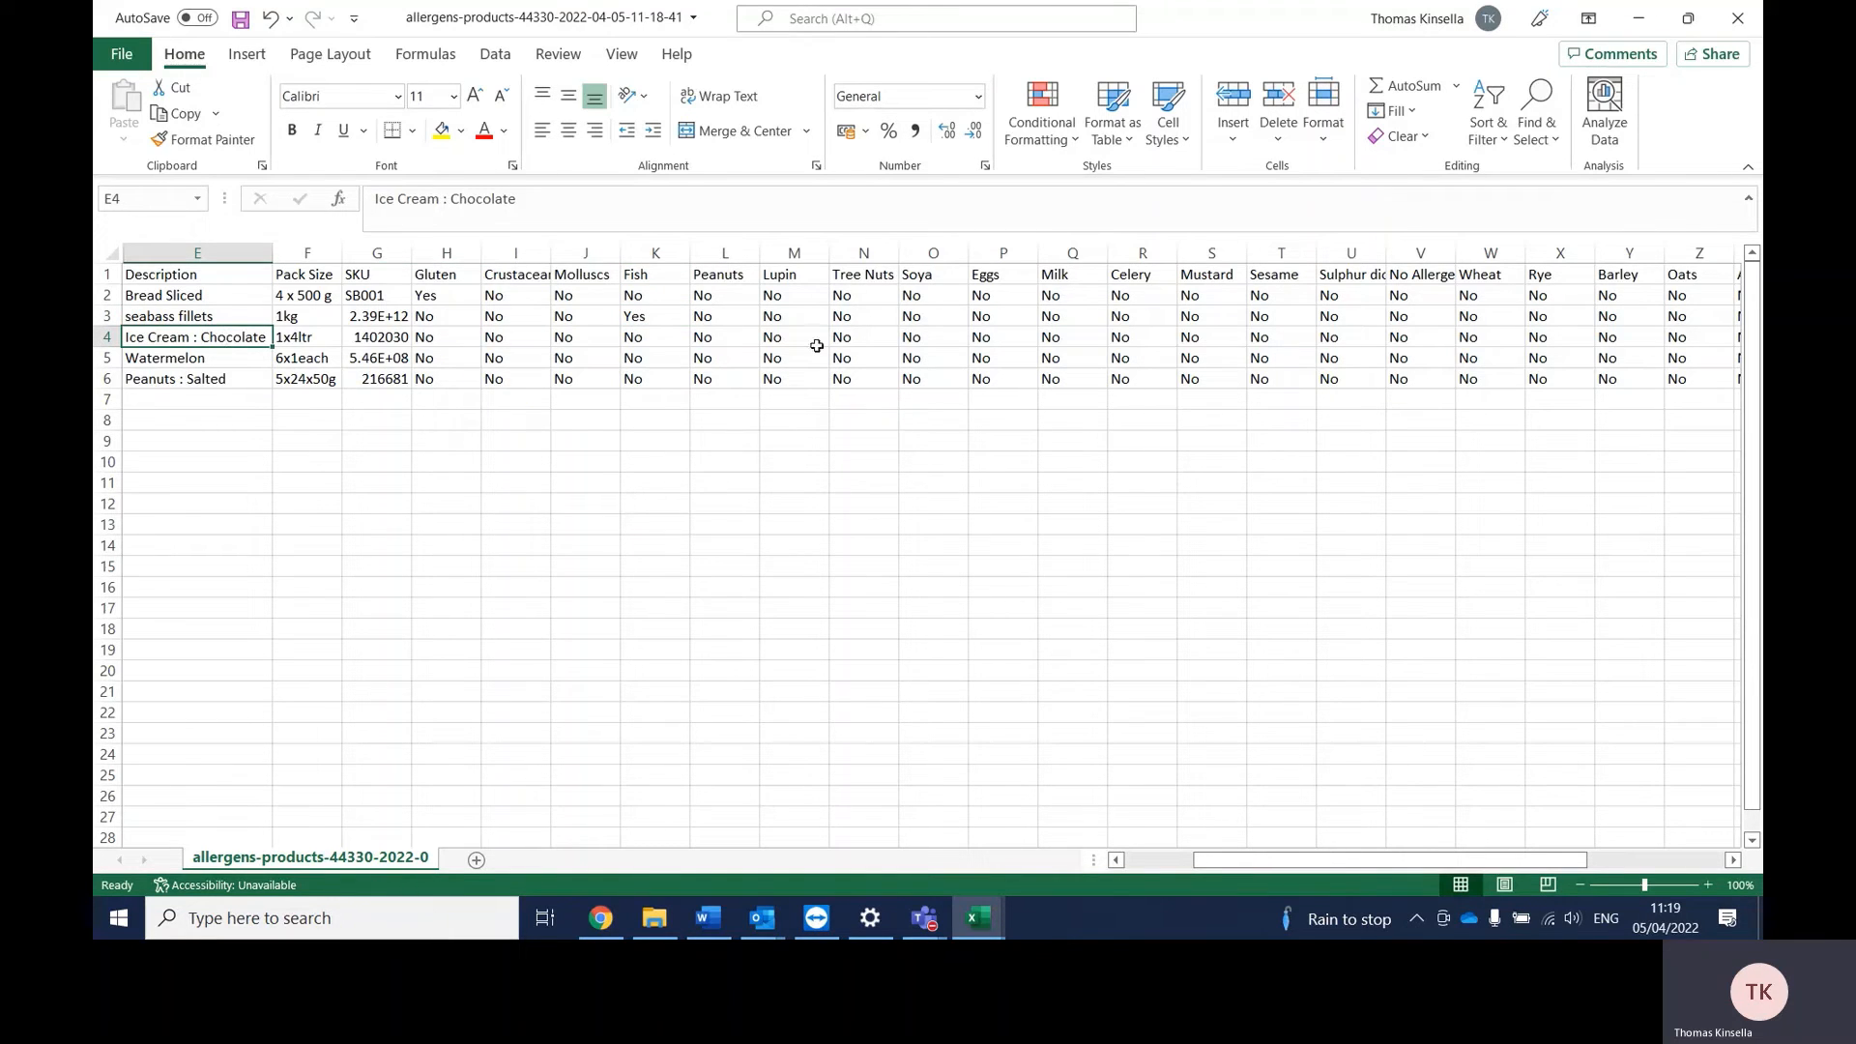
pyautogui.click(1062, 335)
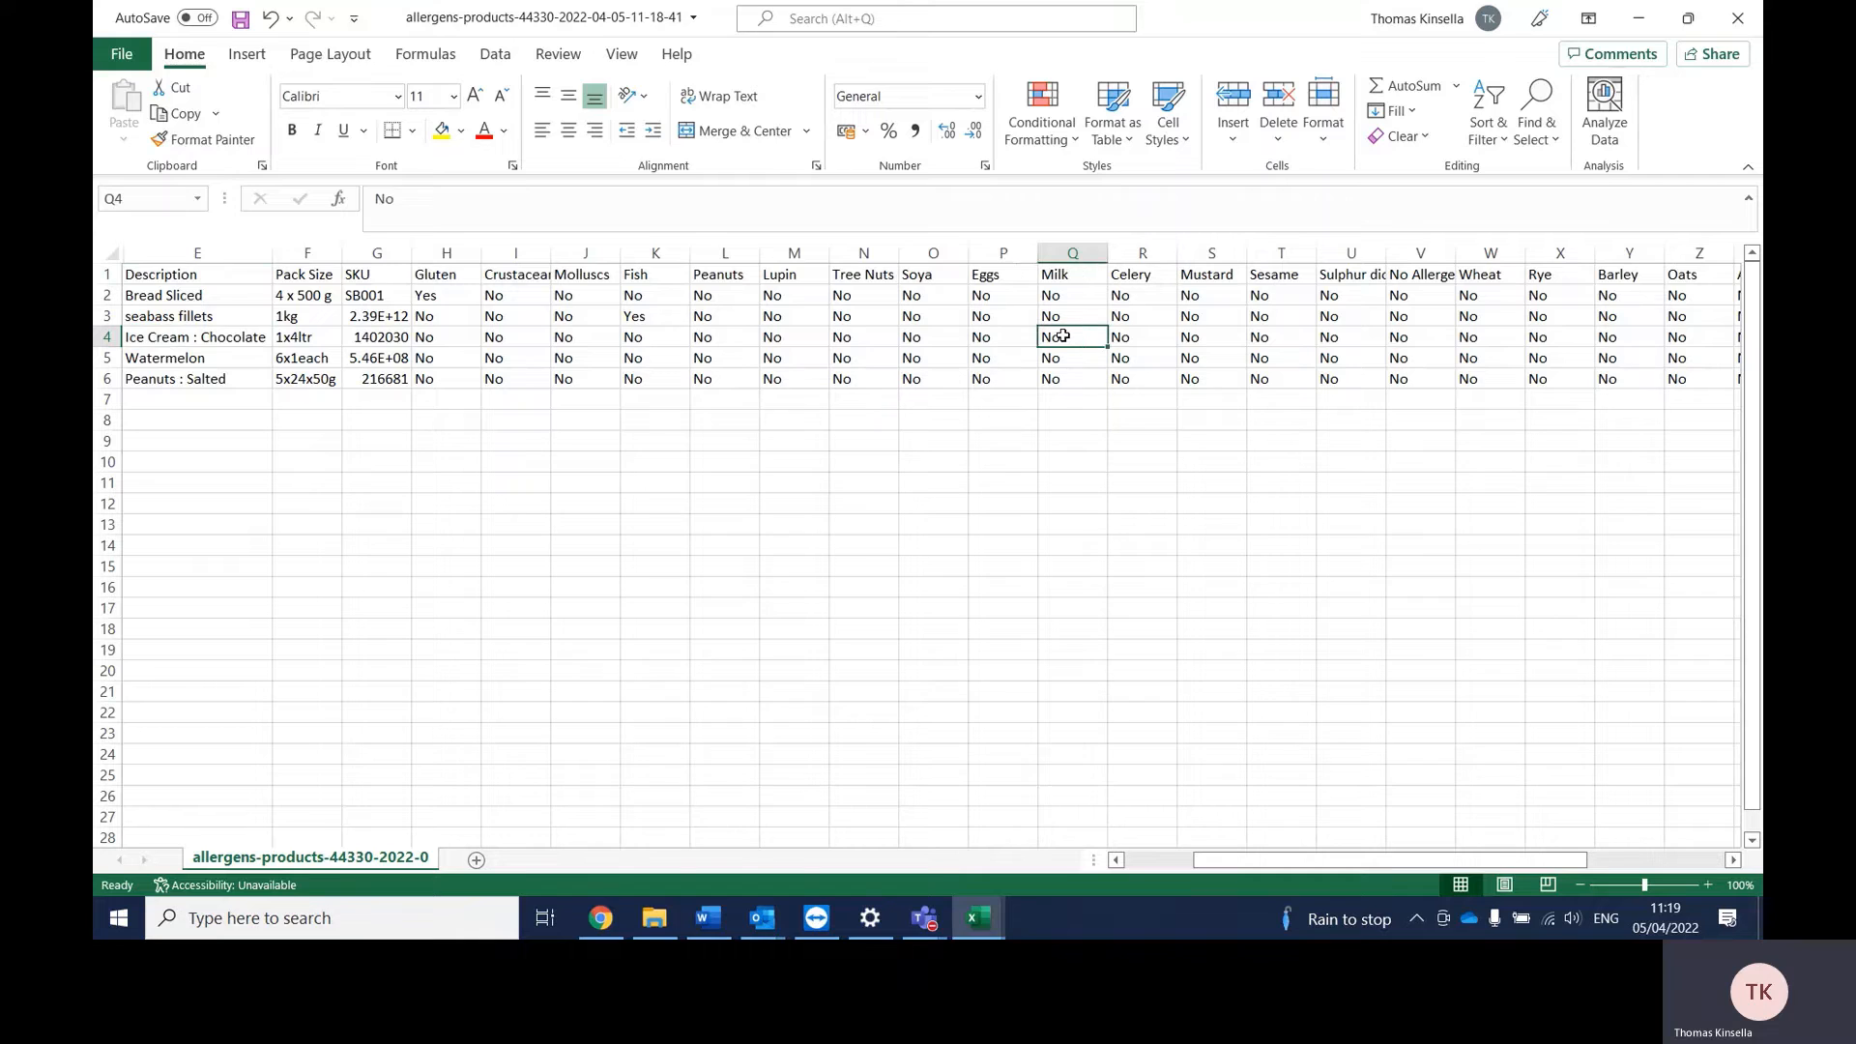
pyautogui.write('Yes')
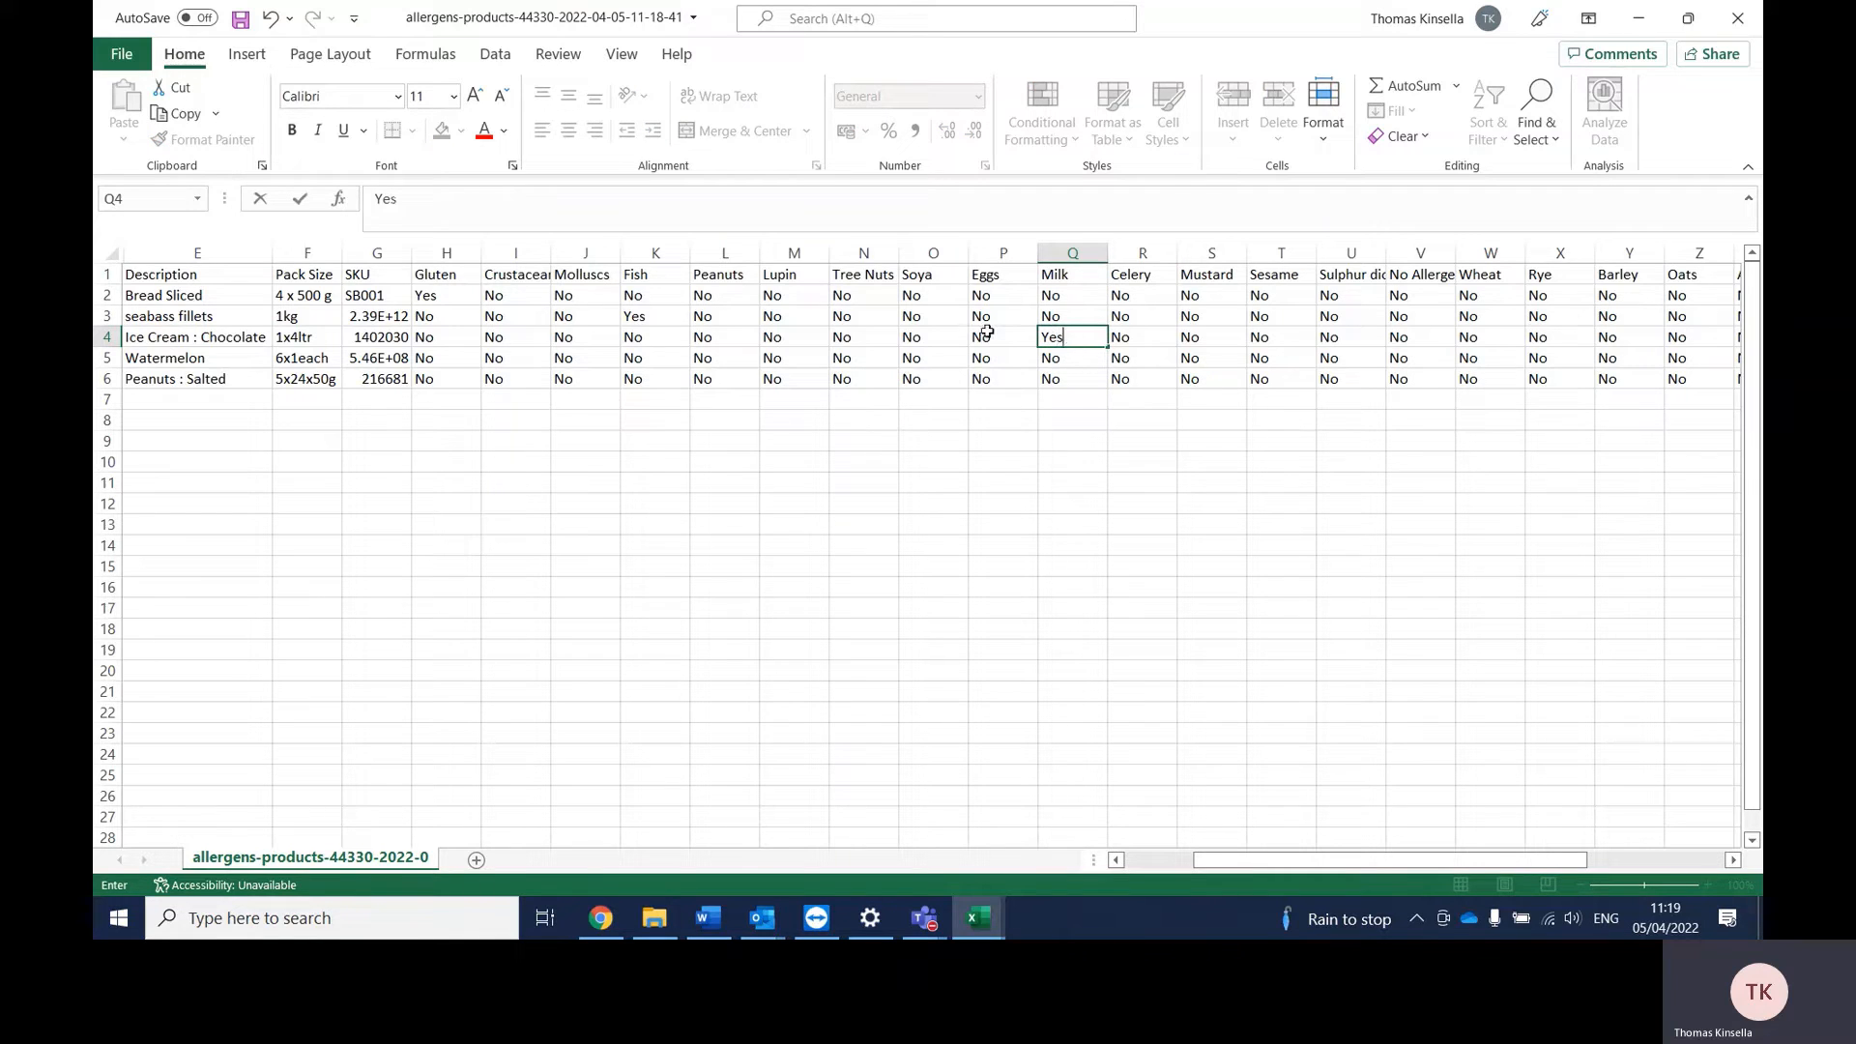
pyautogui.click(697, 338)
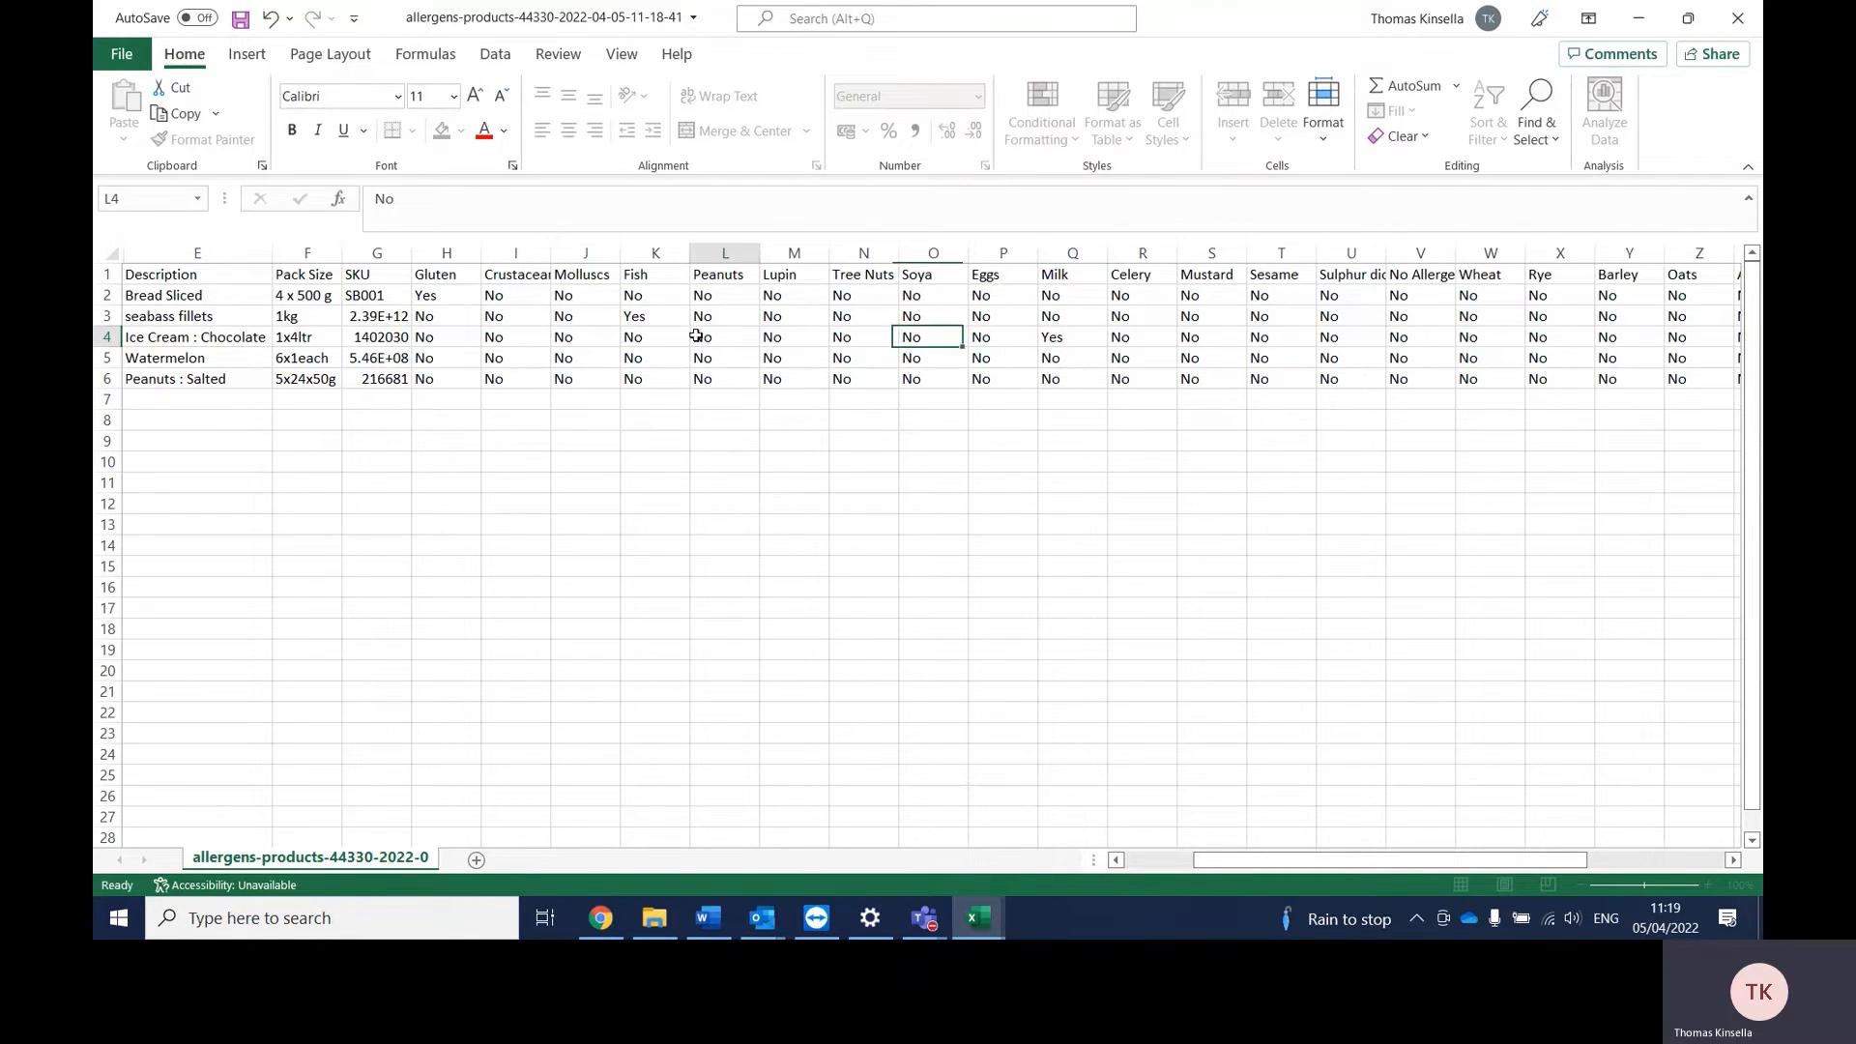
pyautogui.write('Maybe')
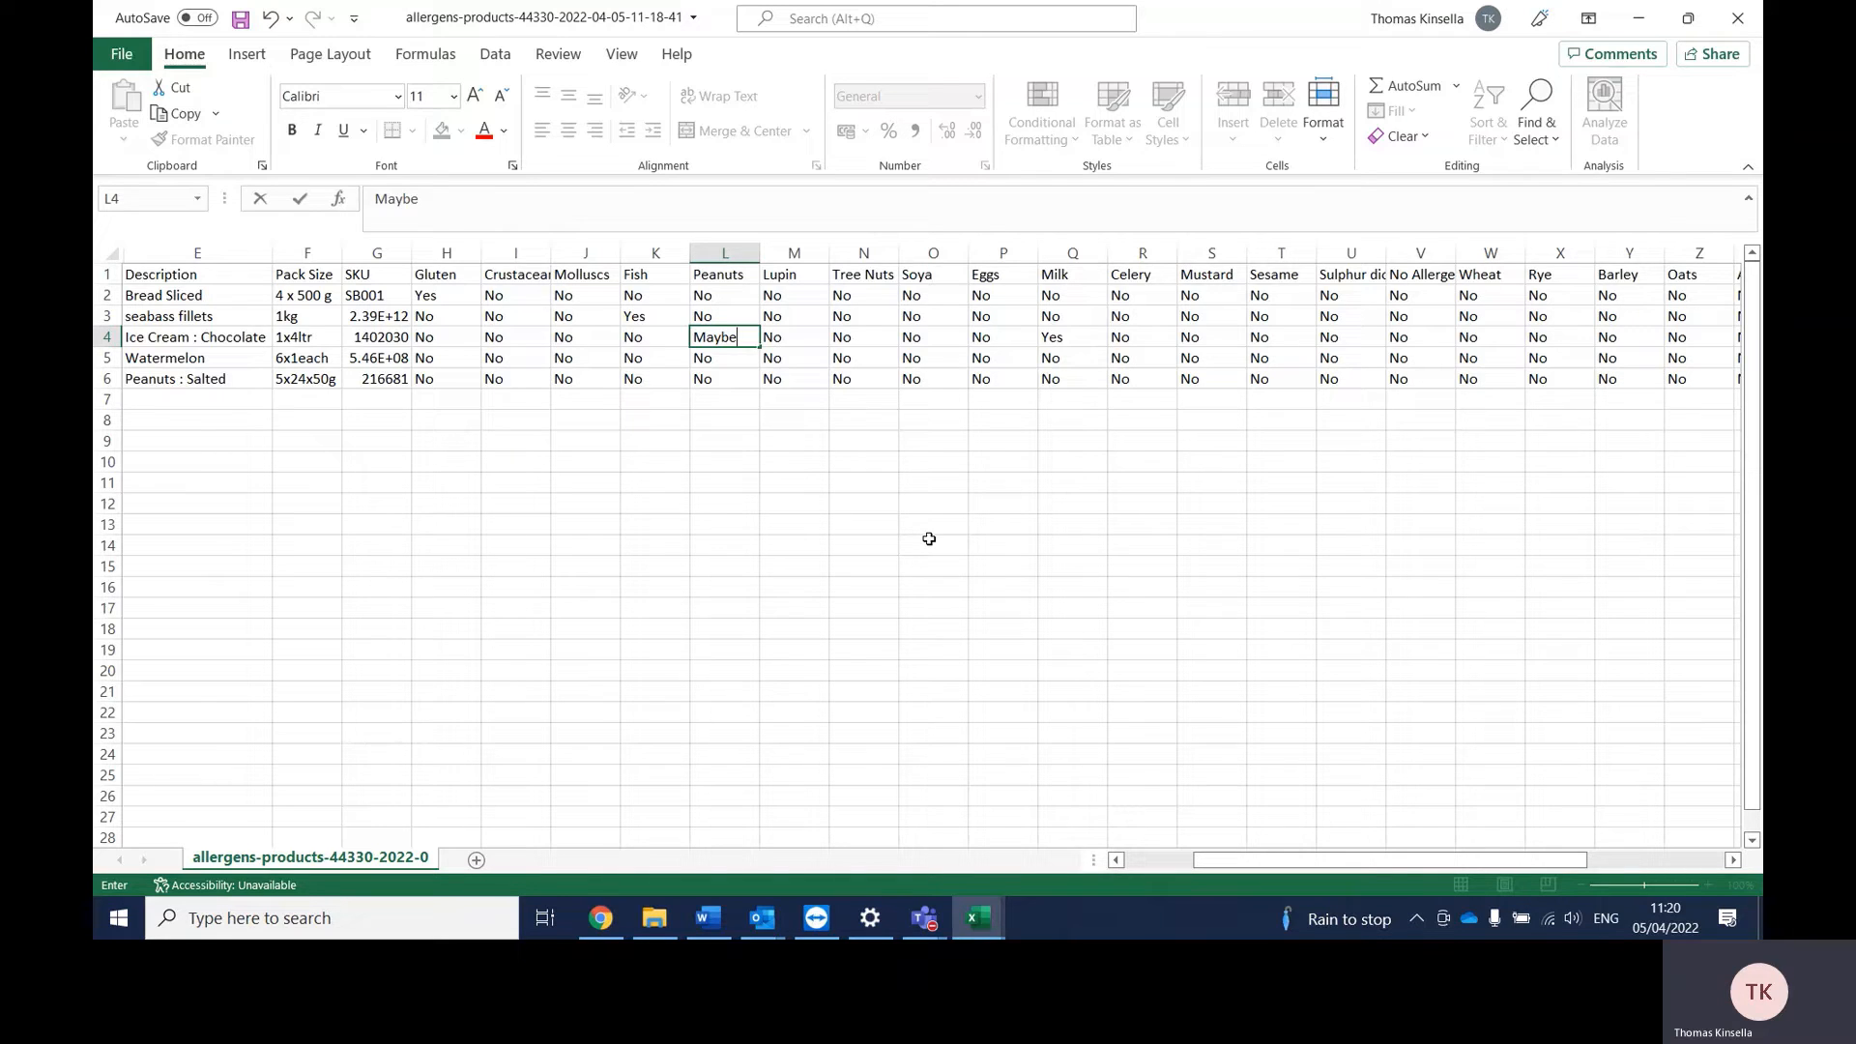
# Step: Set the No Allergens column to Yes for Watermelon
pyautogui.click(185, 357)
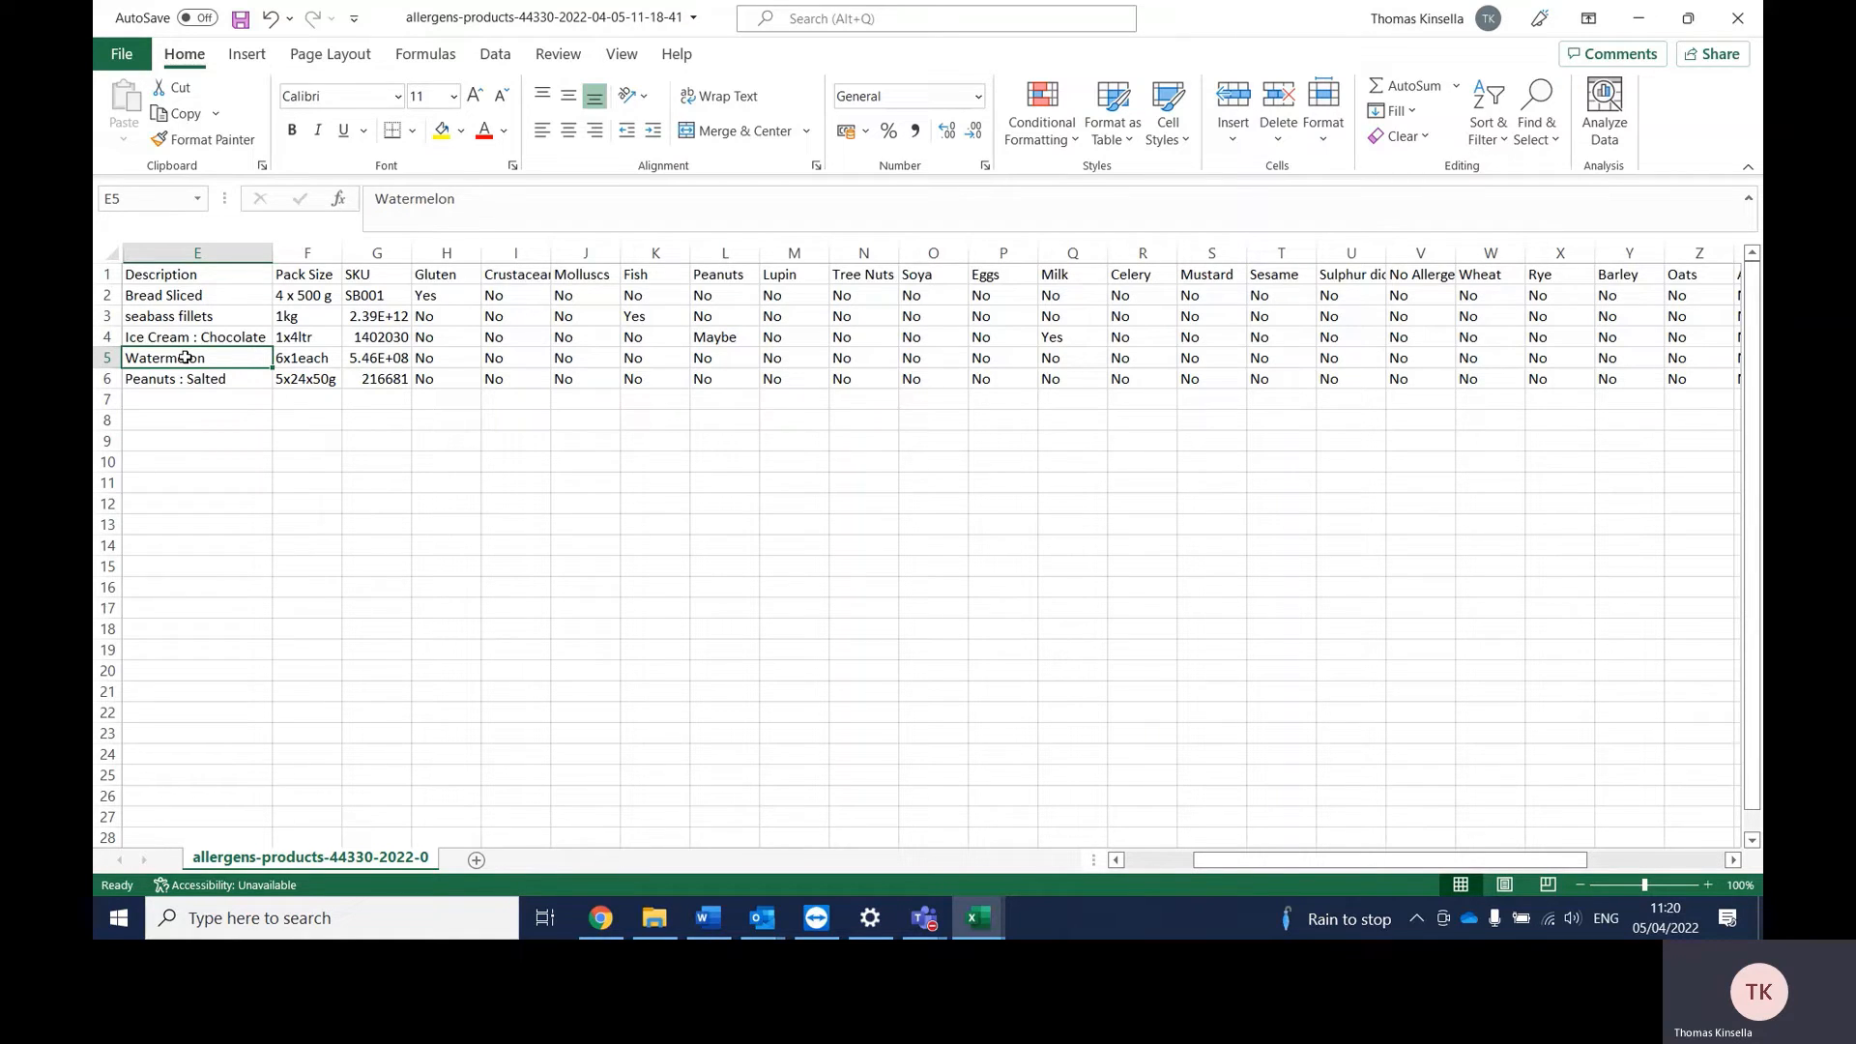
pyautogui.click(1425, 253)
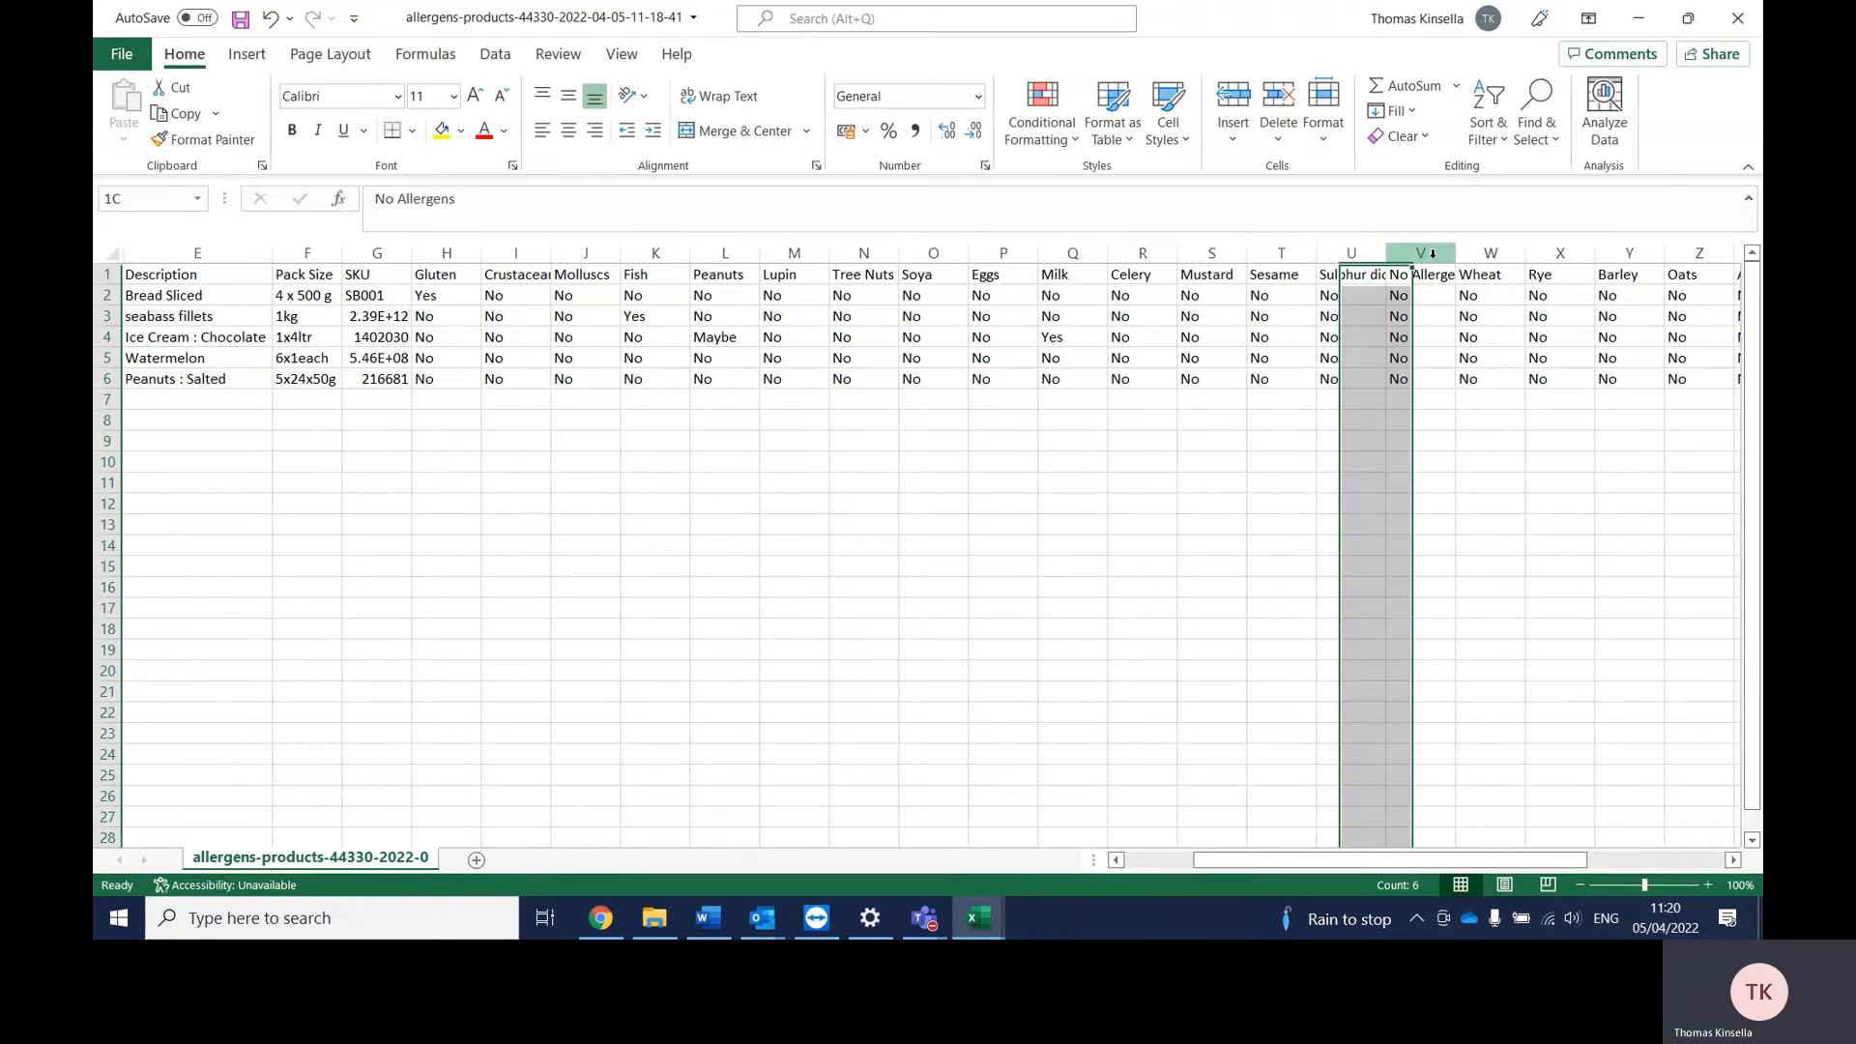
pyautogui.click(1414, 355)
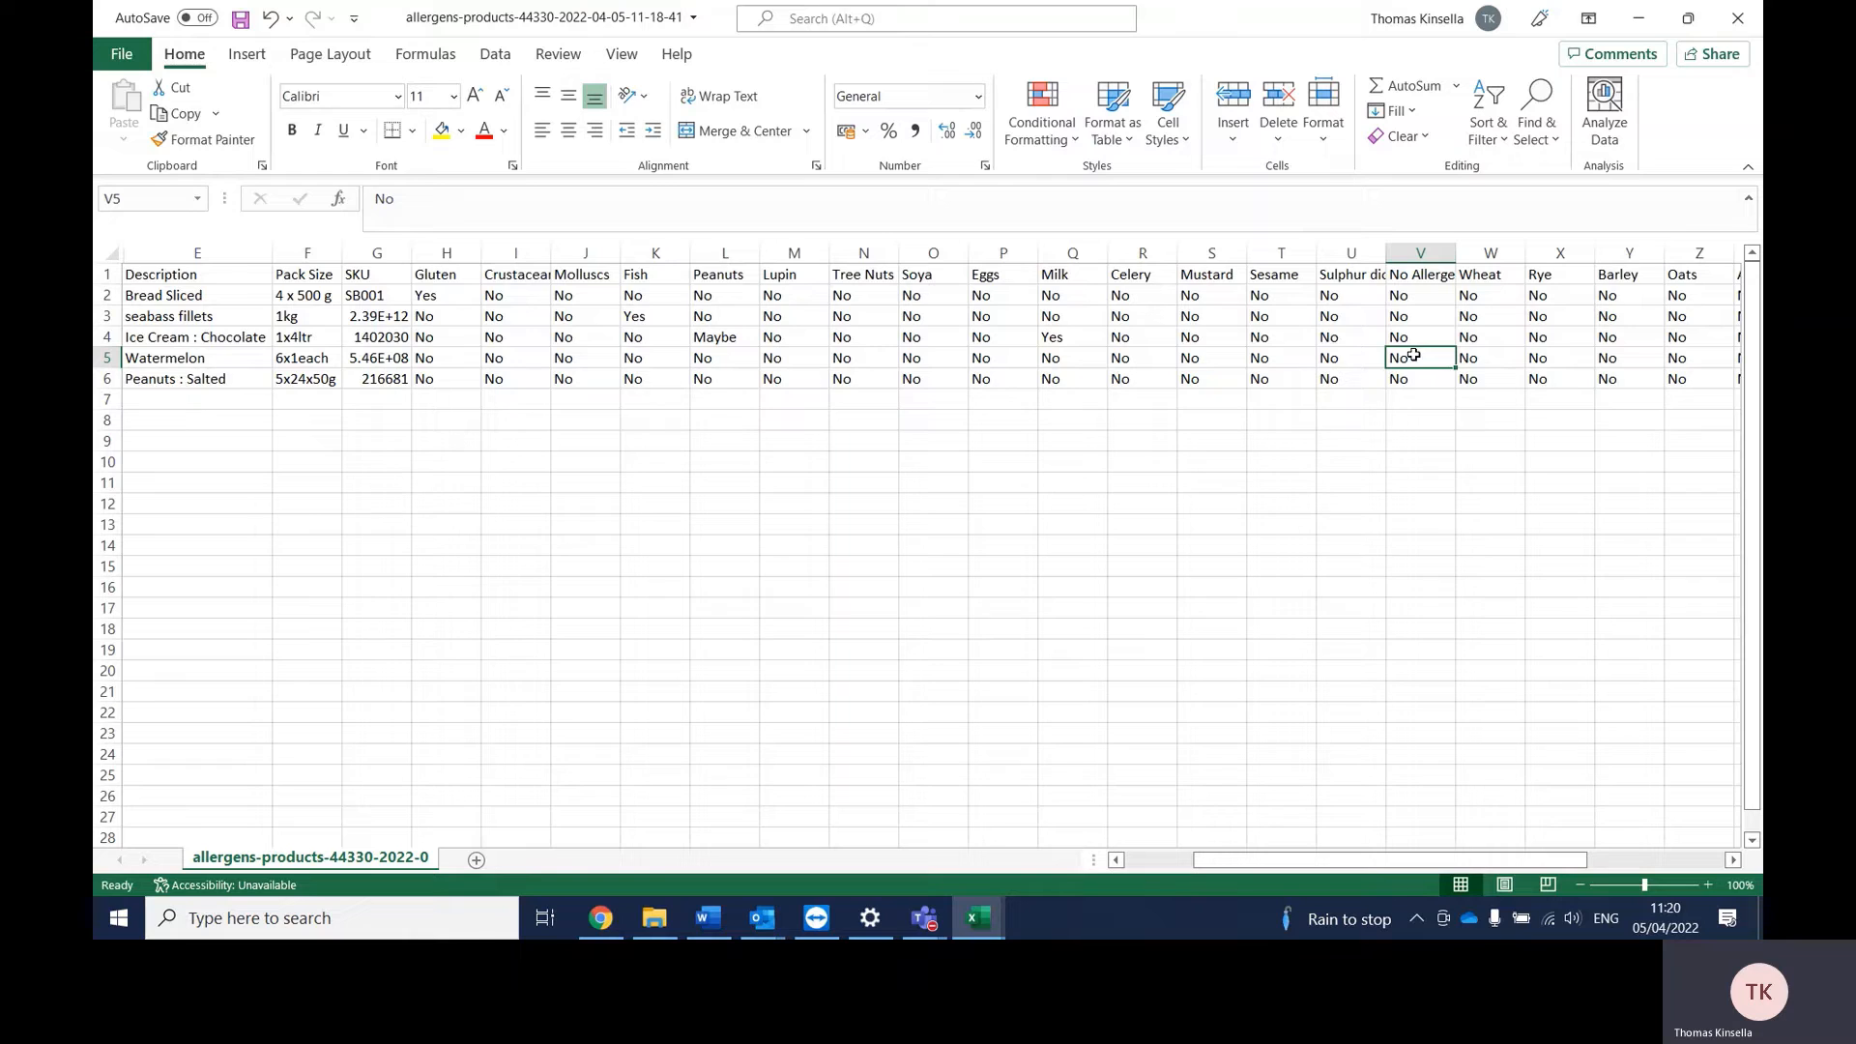
pyautogui.write('Ys')
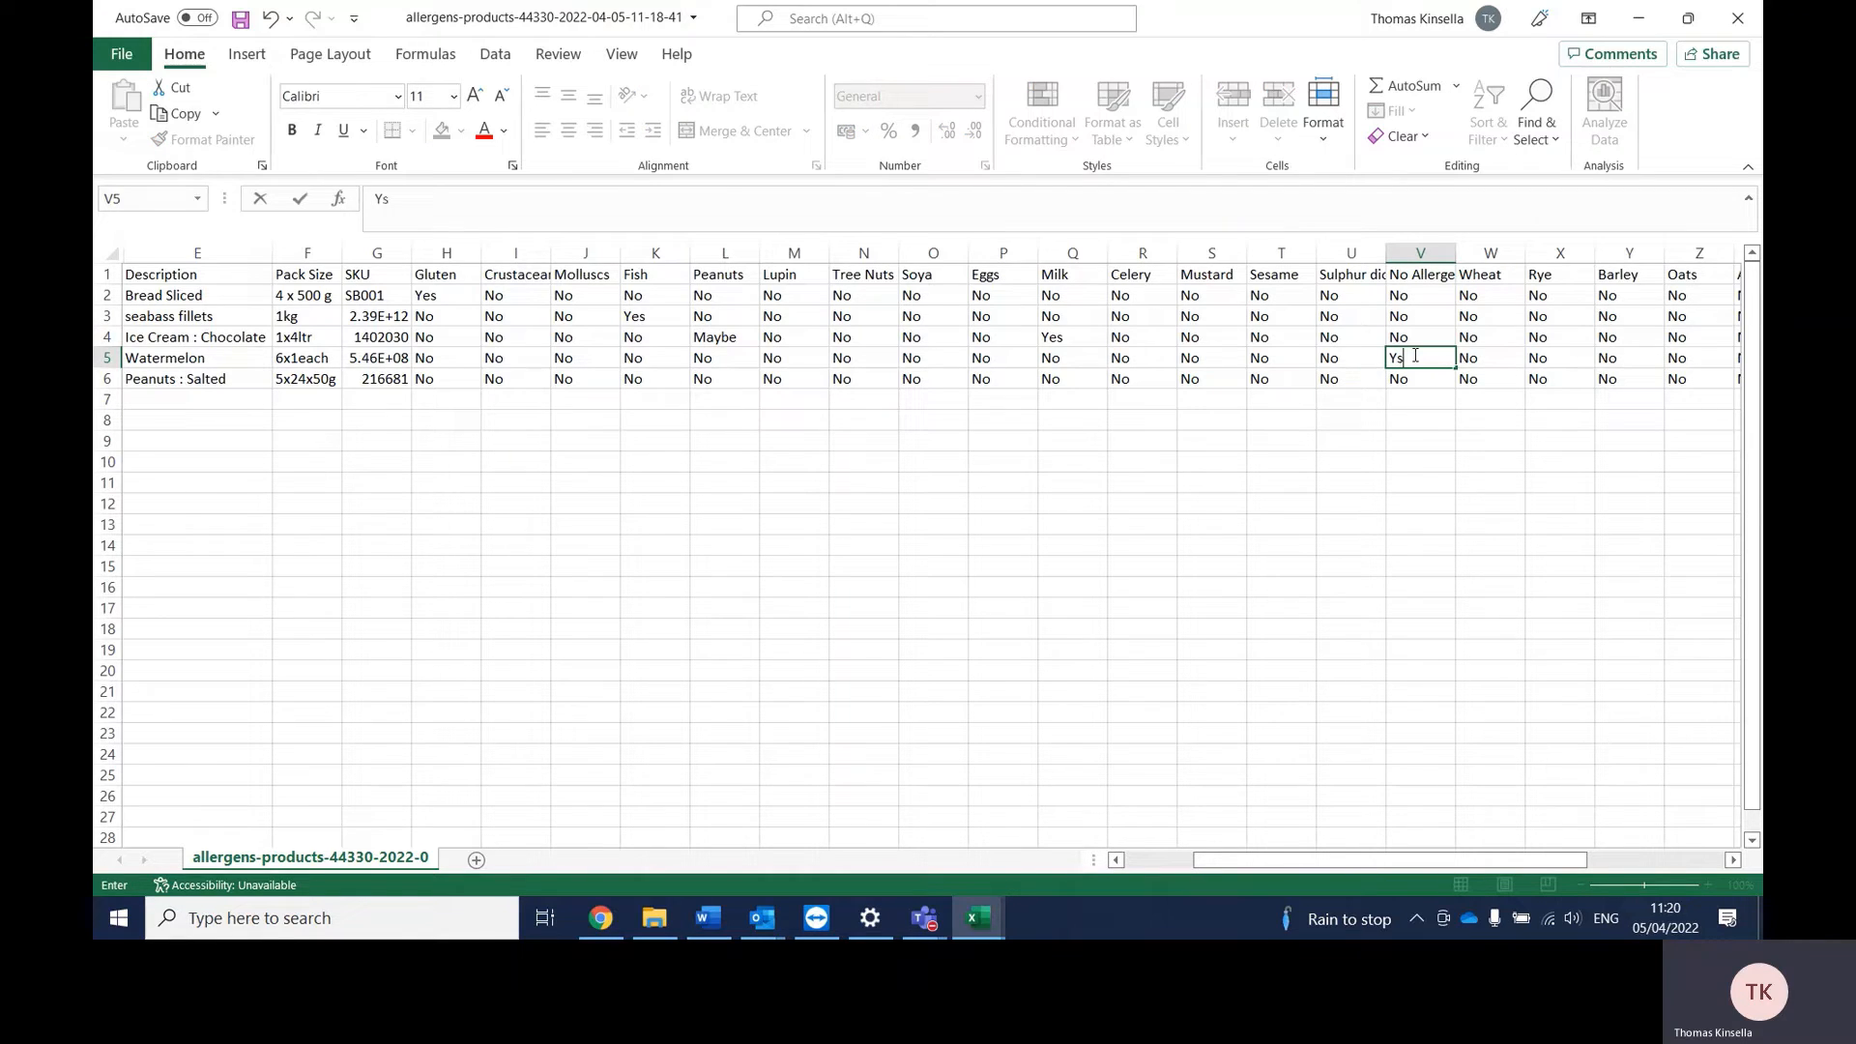
pyautogui.press('BackSpace')
pyautogui.write('es')
# Step: Set Peanuts to Yes for Peanuts : Salted and save the file
pyautogui.click(190, 376)
pyautogui.click(712, 379)
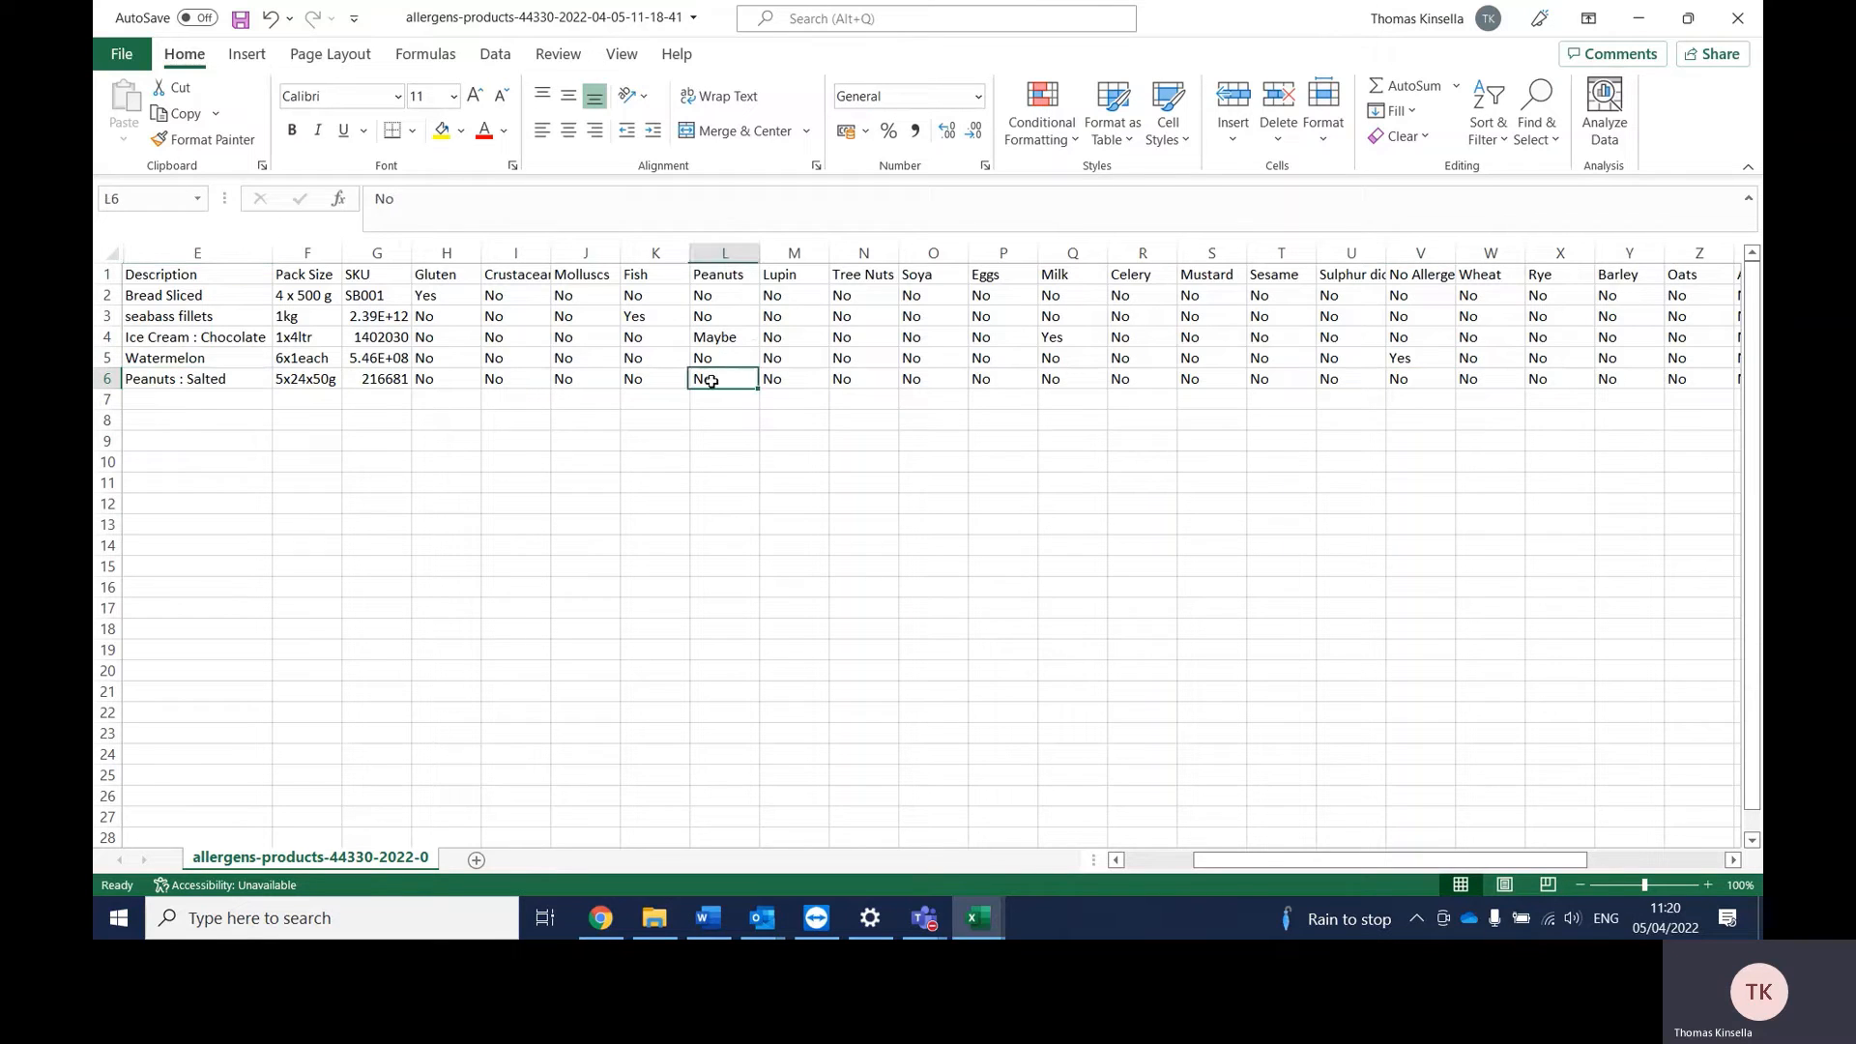
pyautogui.write('Yes')
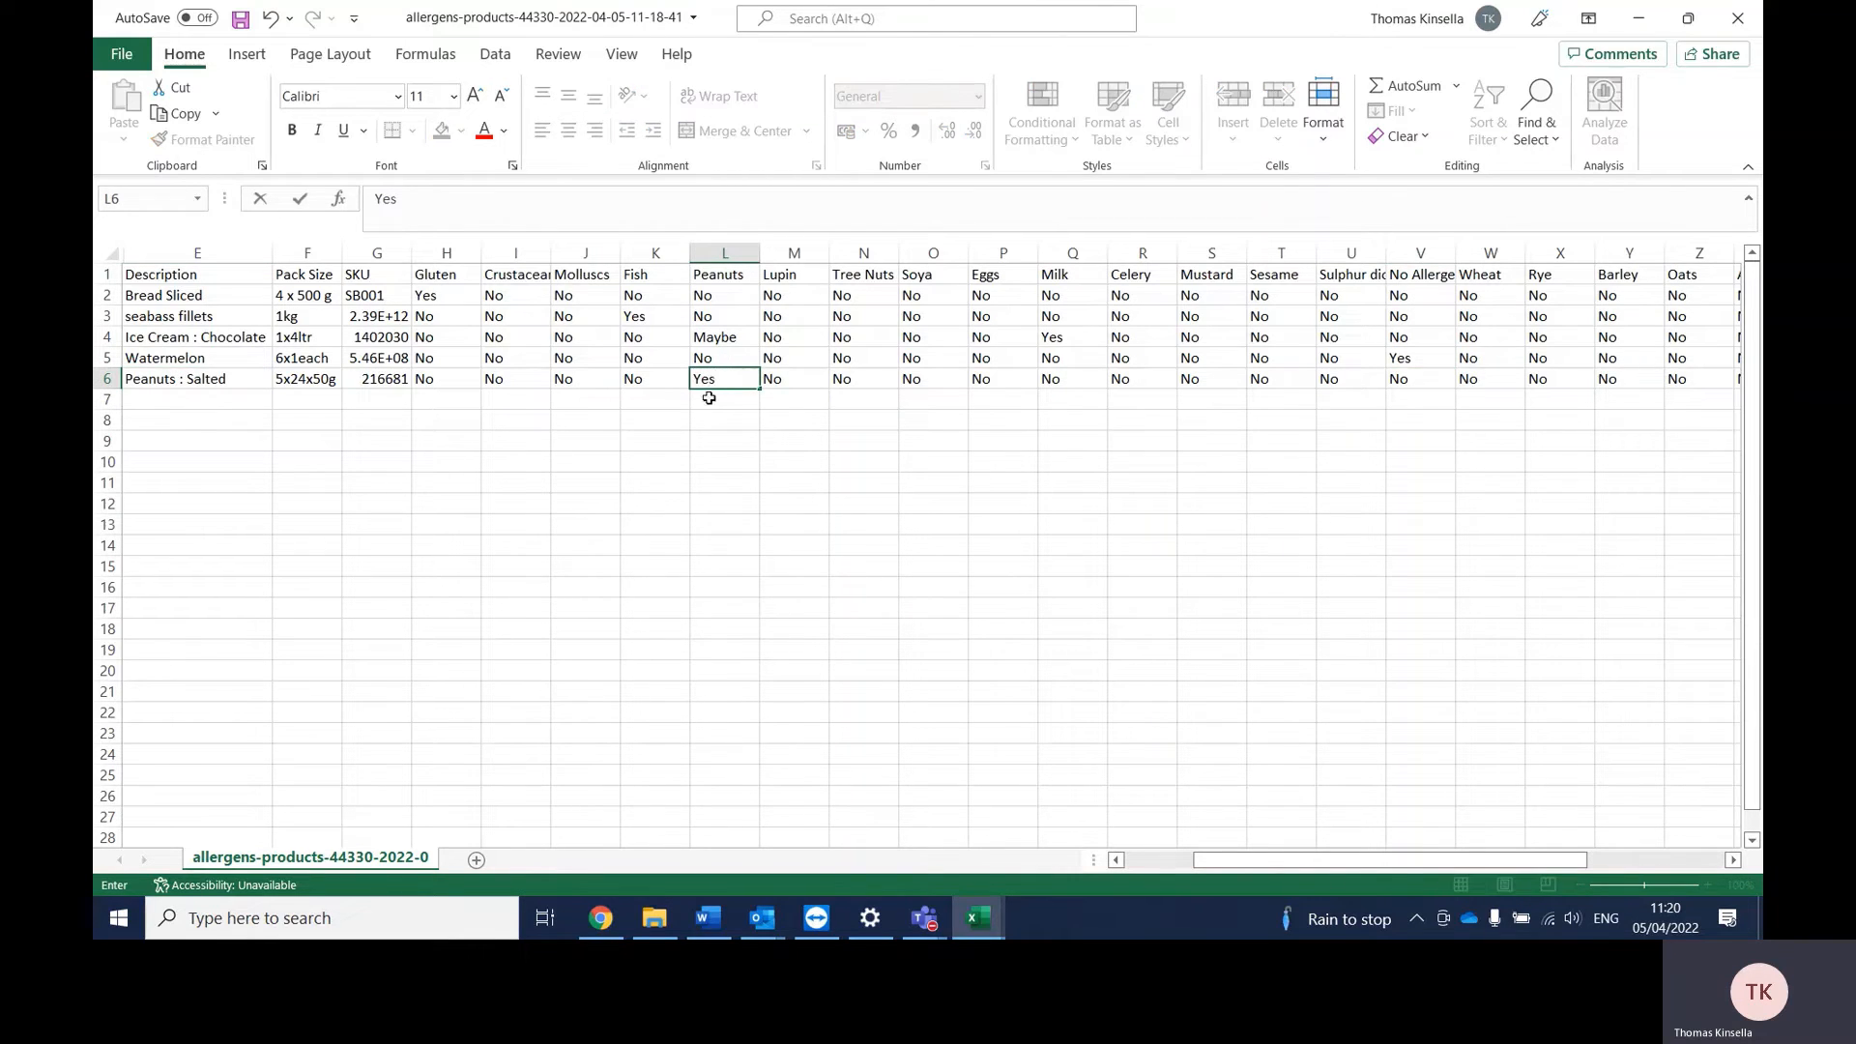
pyautogui.click(700, 436)
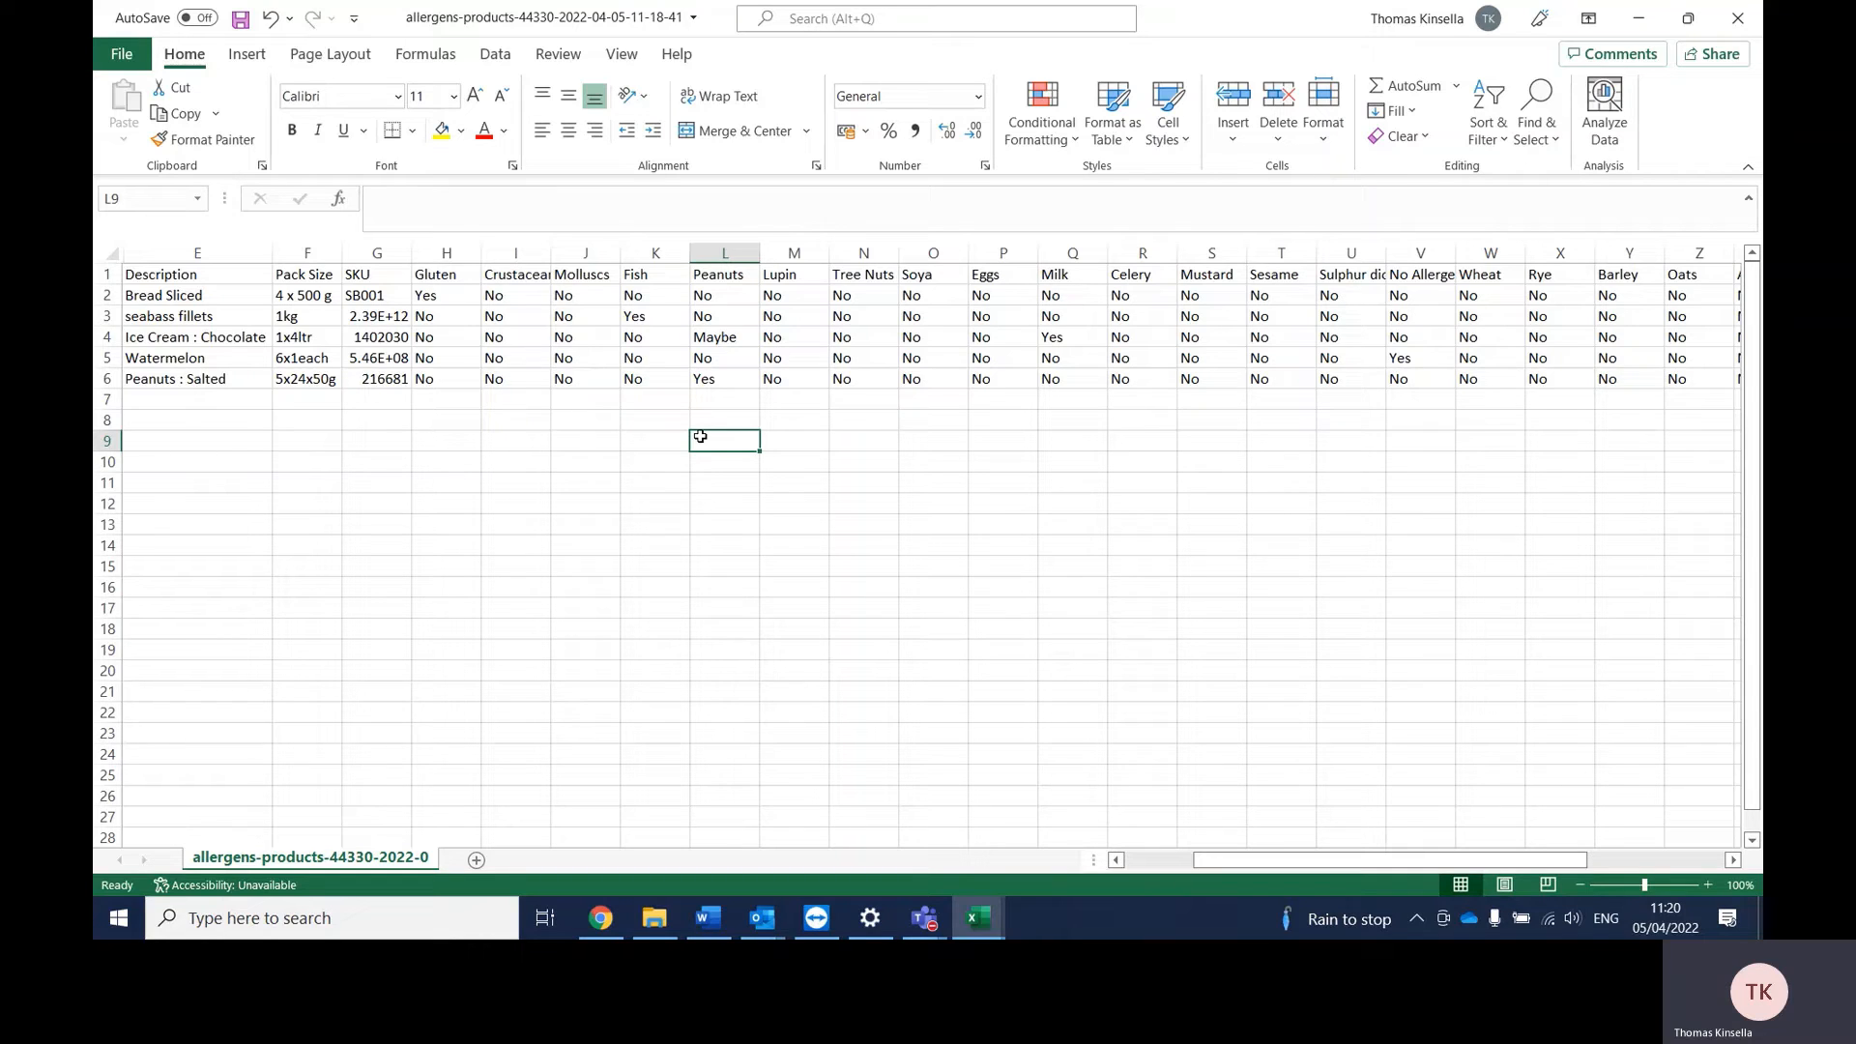
pyautogui.hotkey('ctrl', 's')
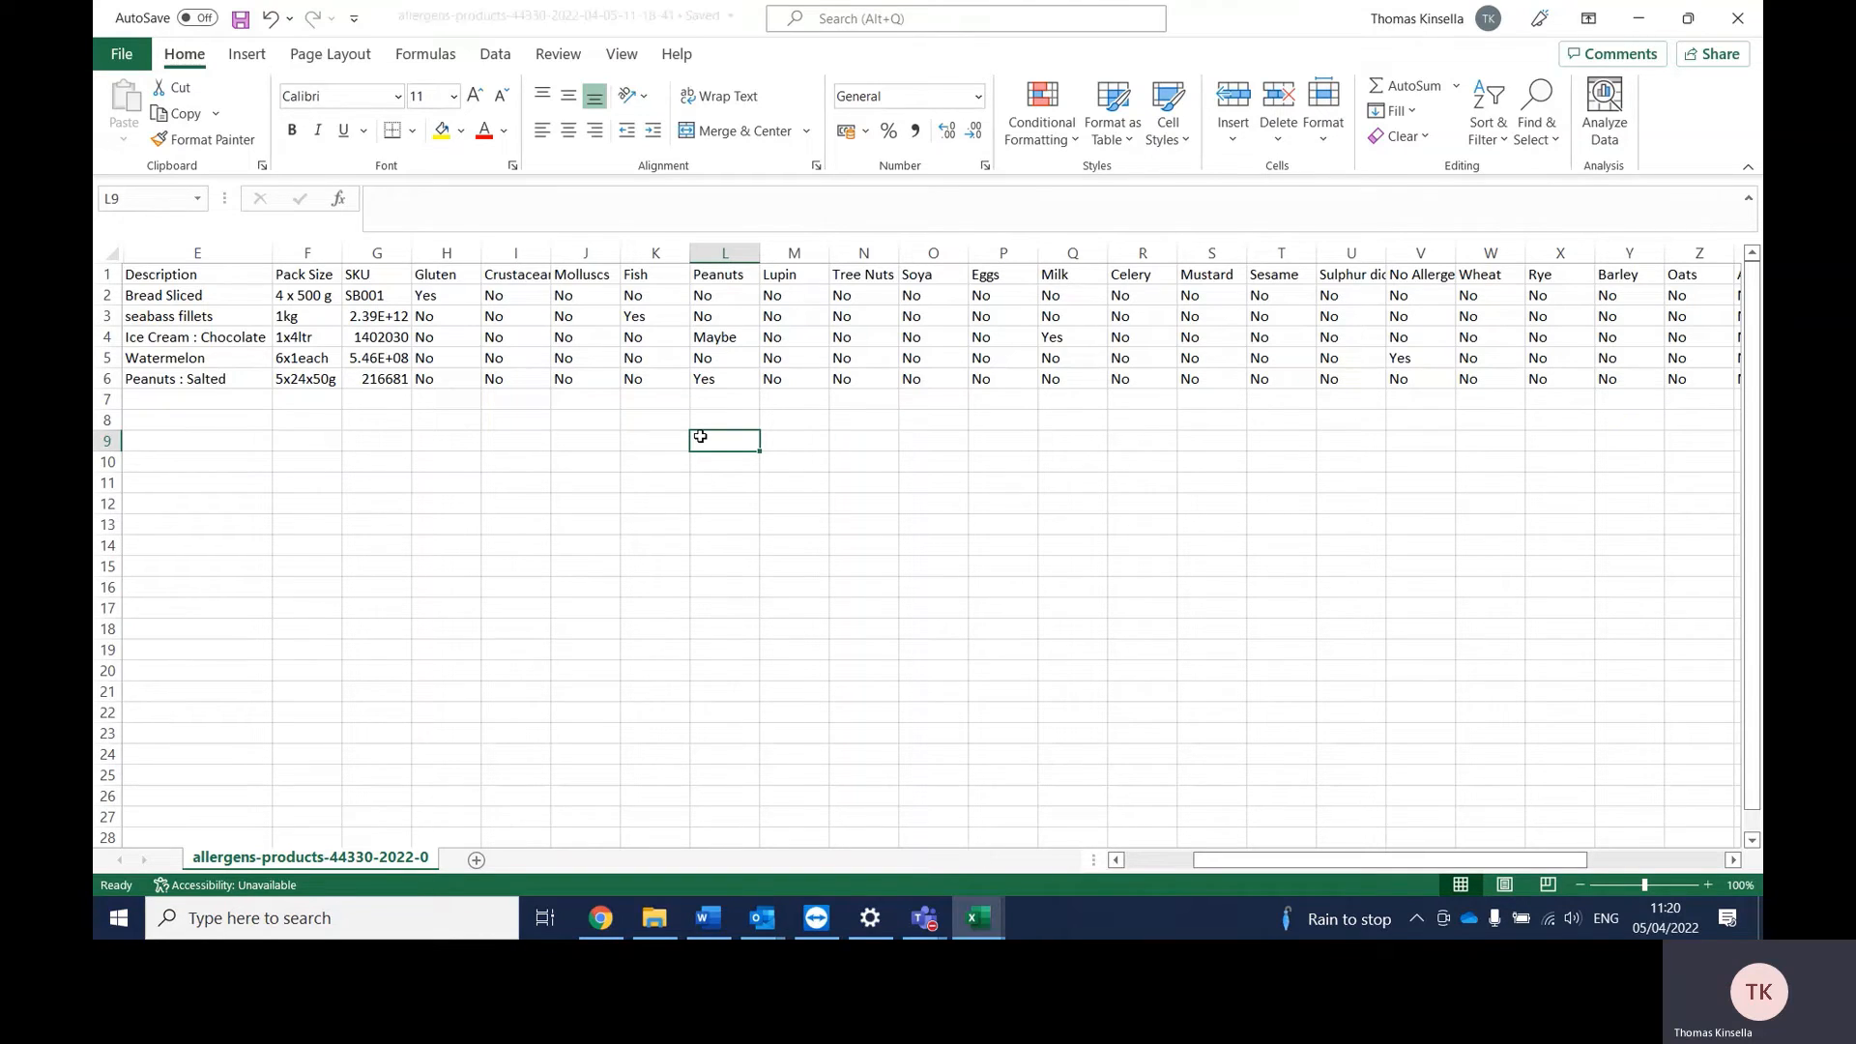
# Step: Switch to the Procure Wizard supplier portal in Chrome and import the updated allergens-products file from Downloads as product allergens
pyautogui.click(608, 917)
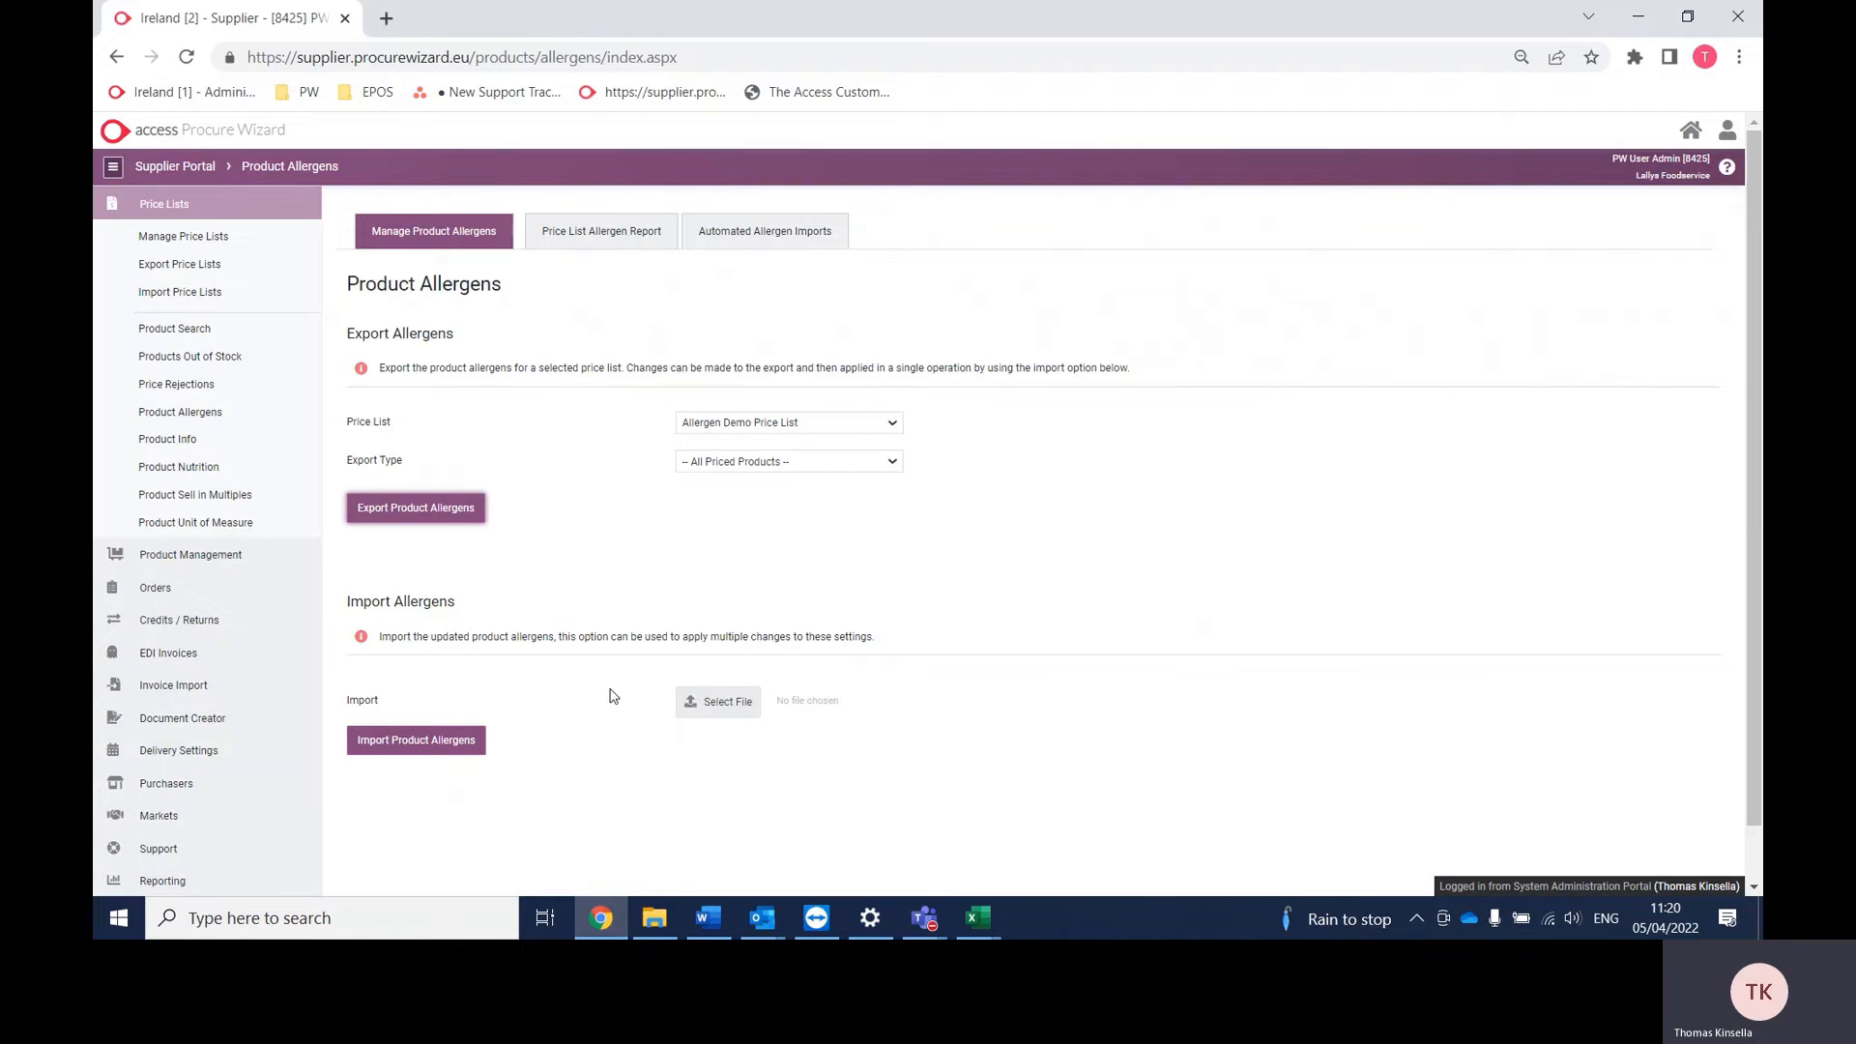
pyautogui.click(690, 702)
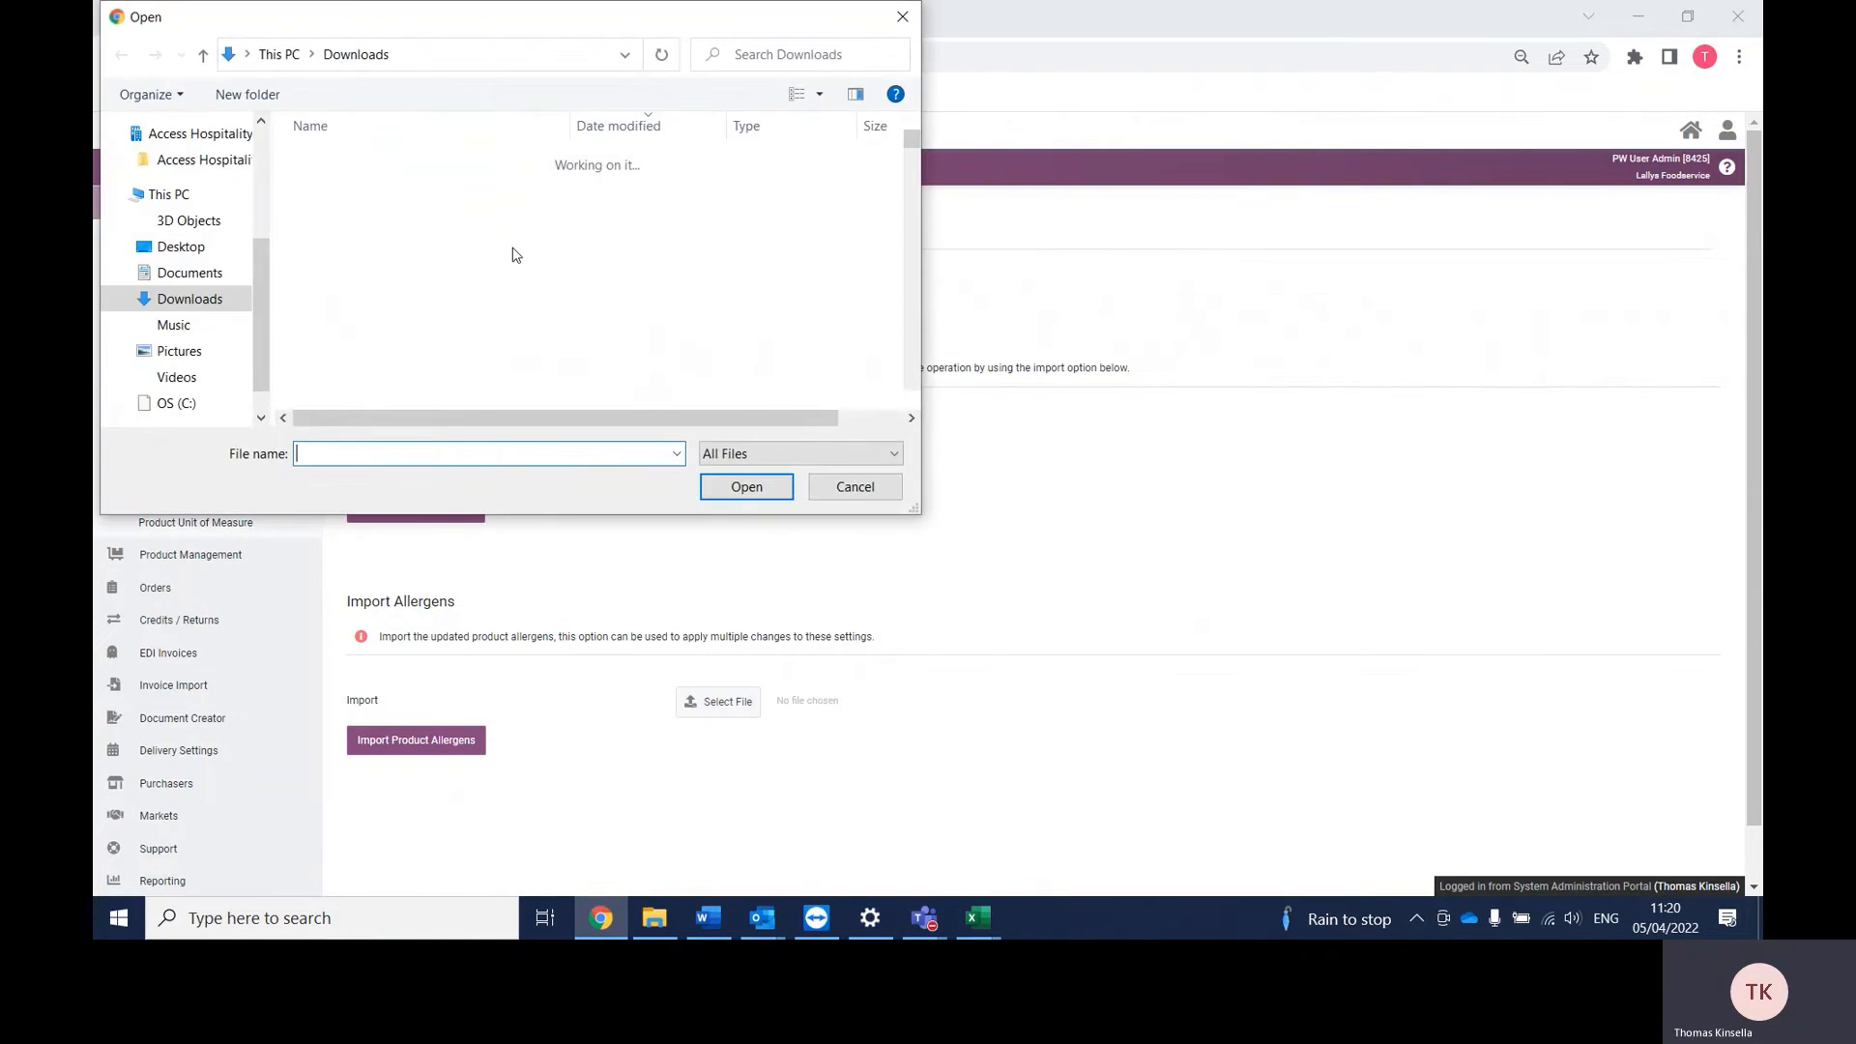
pyautogui.click(445, 186)
pyautogui.doubleClick(444, 187)
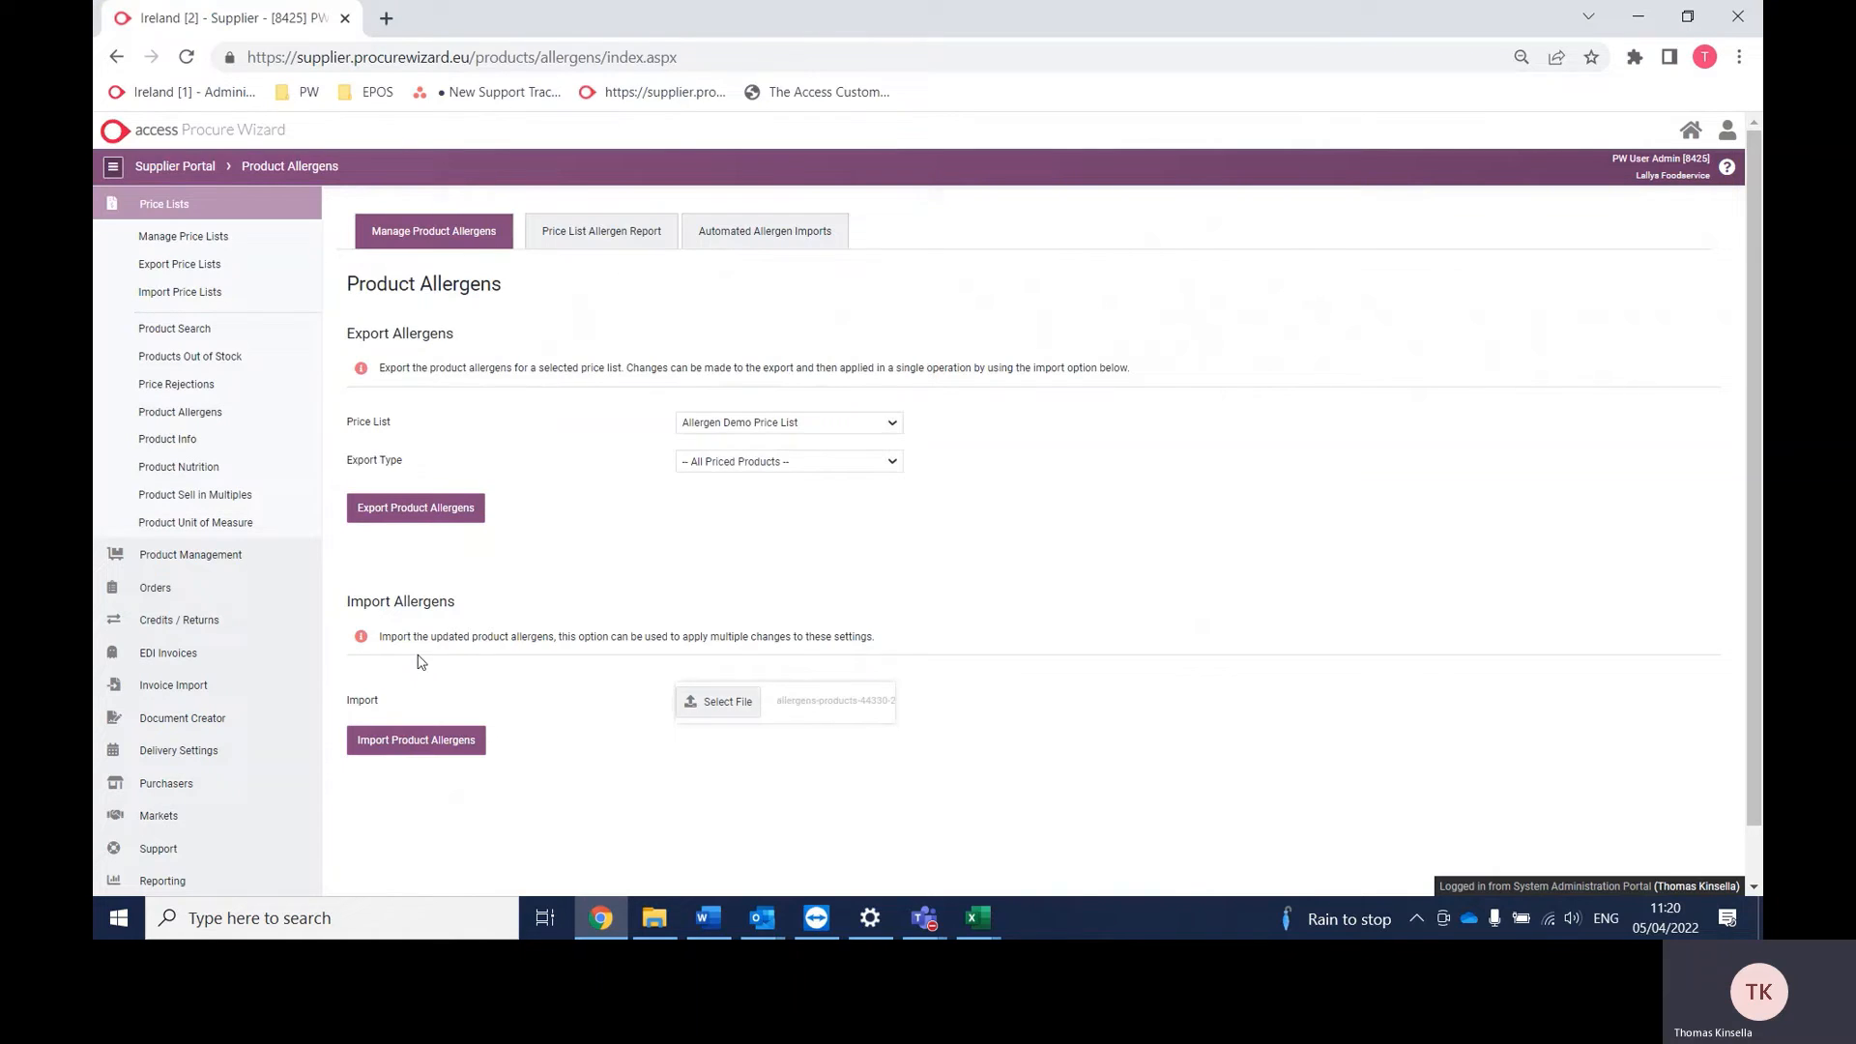
pyautogui.click(402, 743)
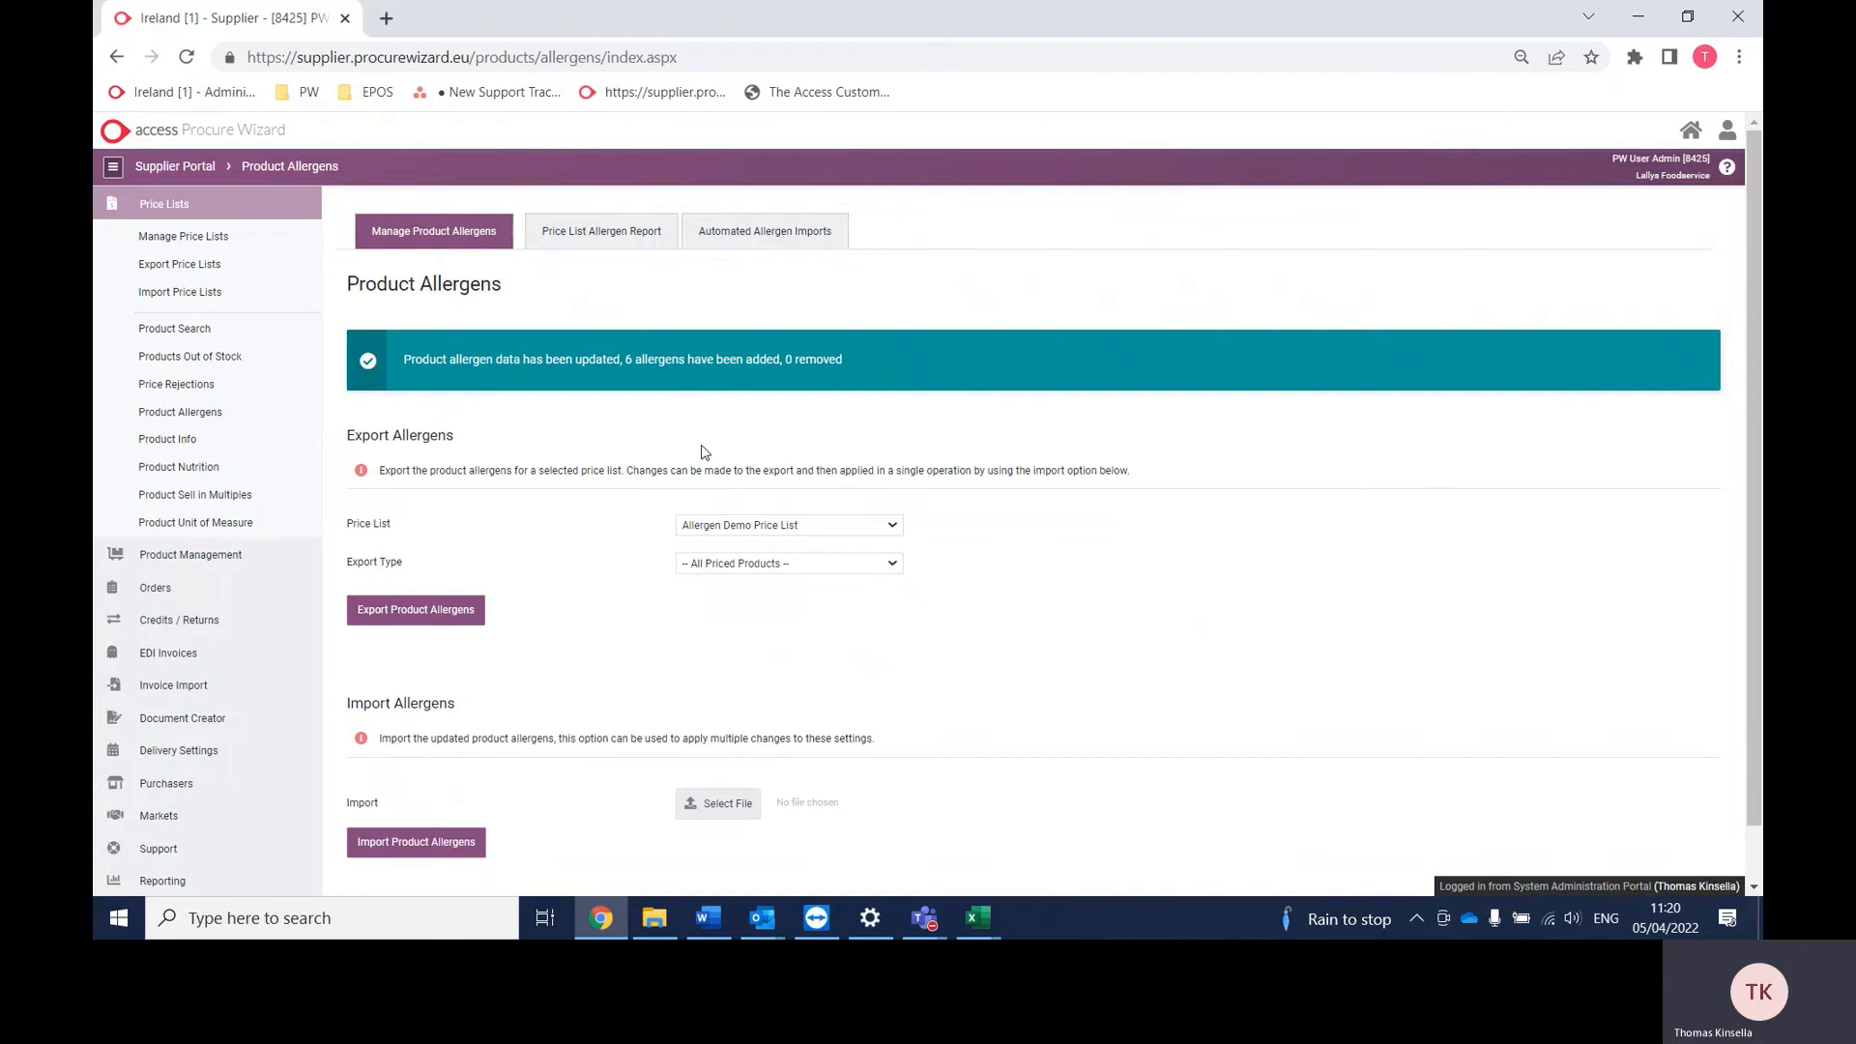
# Step: Export the Allergen Demo Price List's product allergens with export type Only Missing Allergens and open the exported file in Excel
pyautogui.click(720, 576)
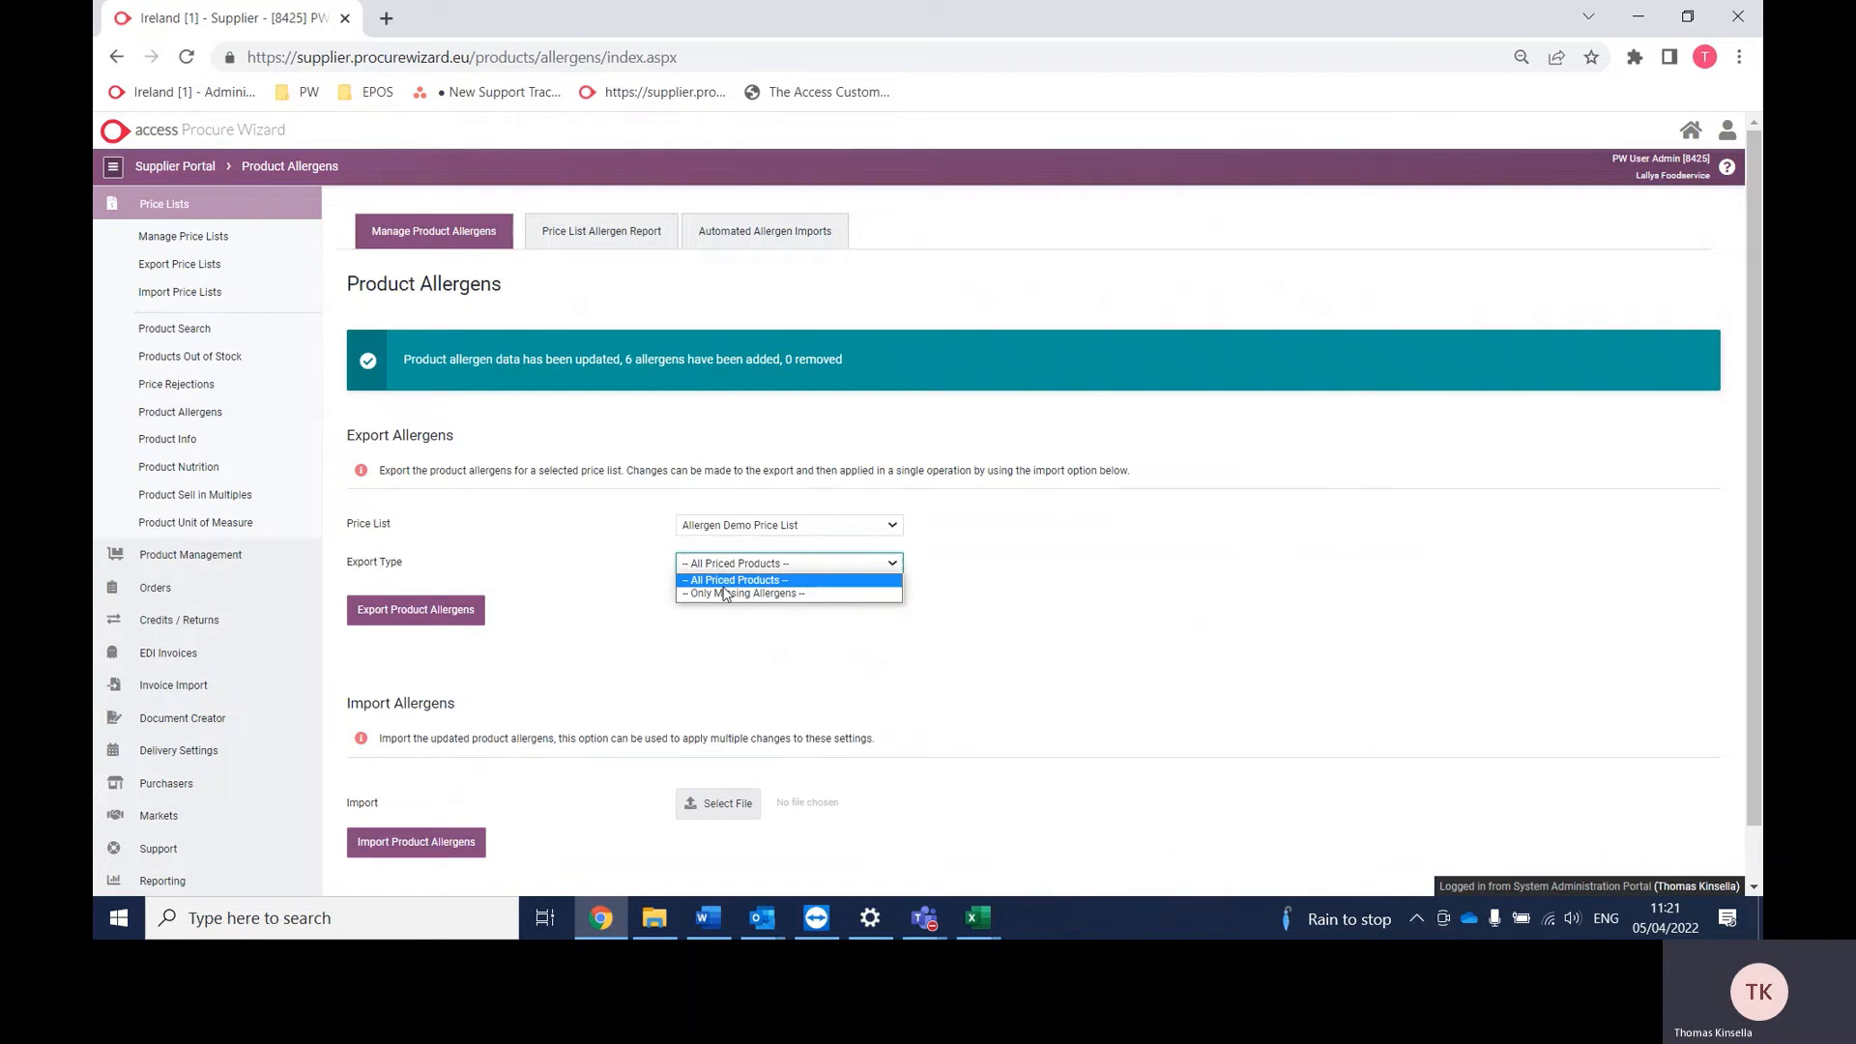
pyautogui.click(730, 592)
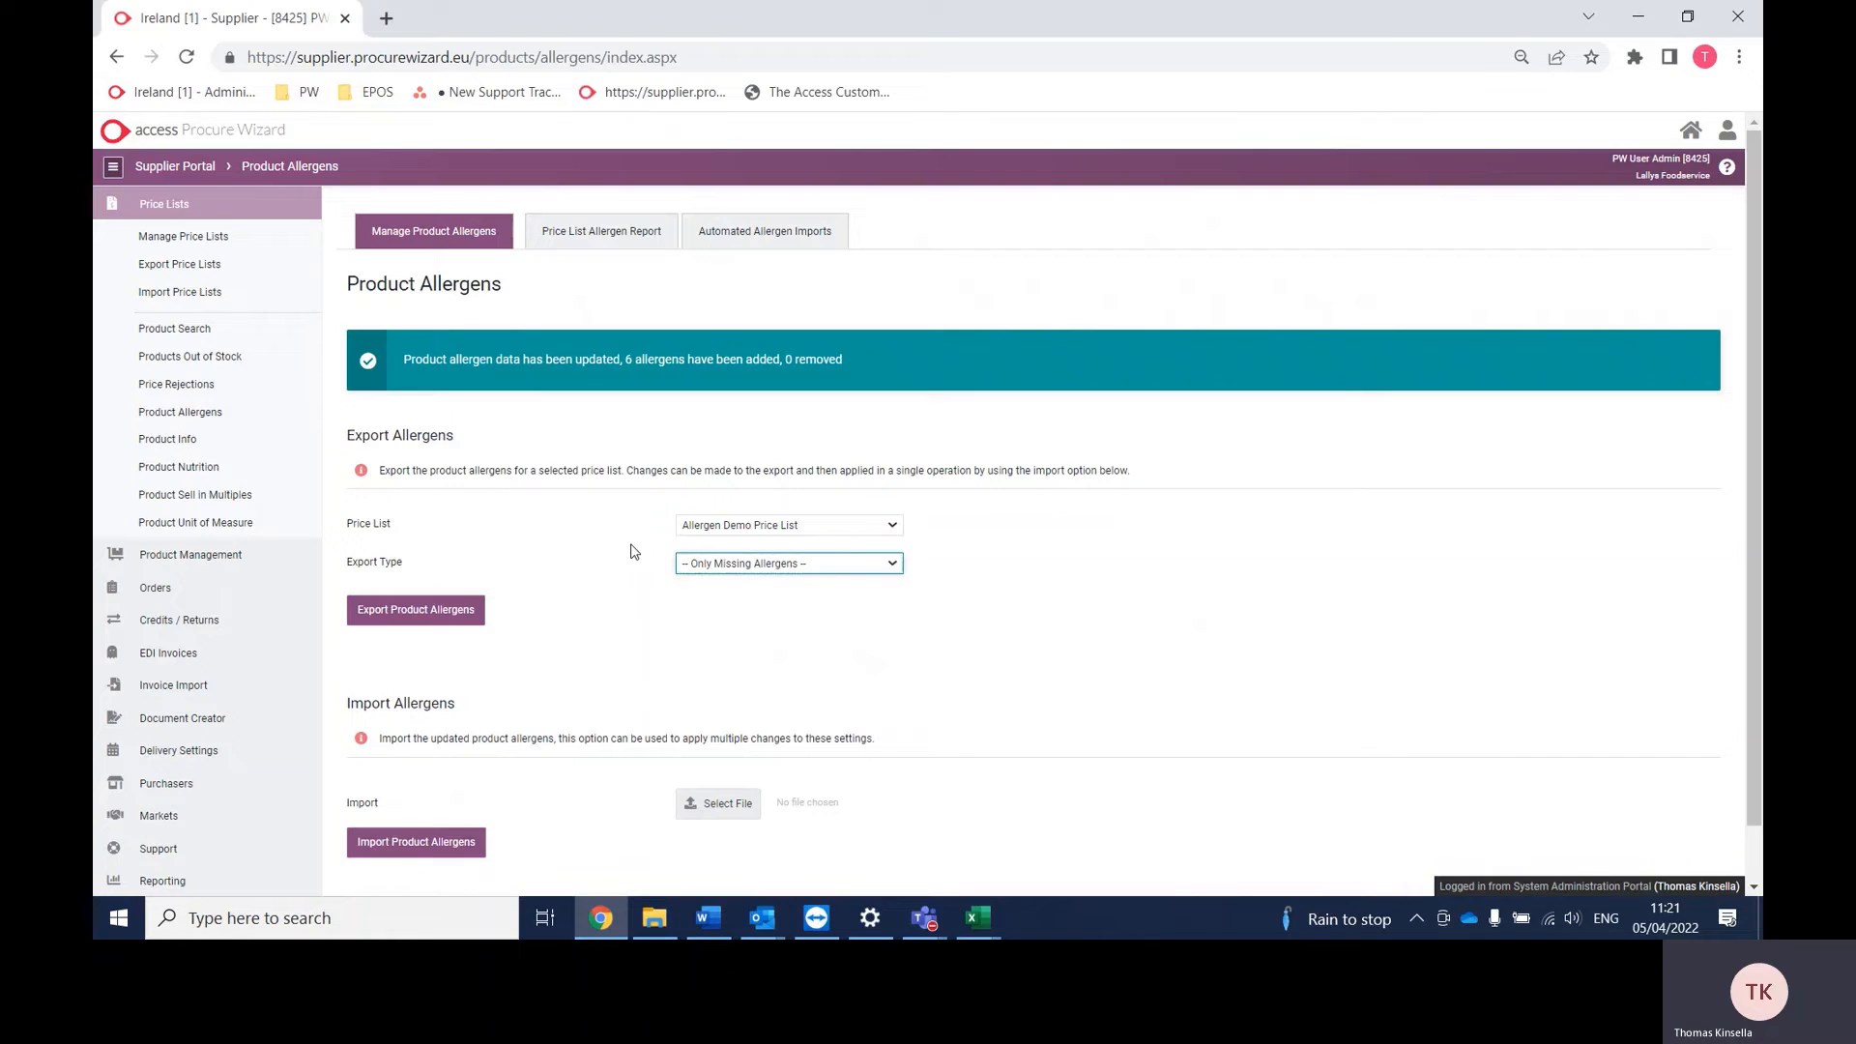
pyautogui.click(422, 617)
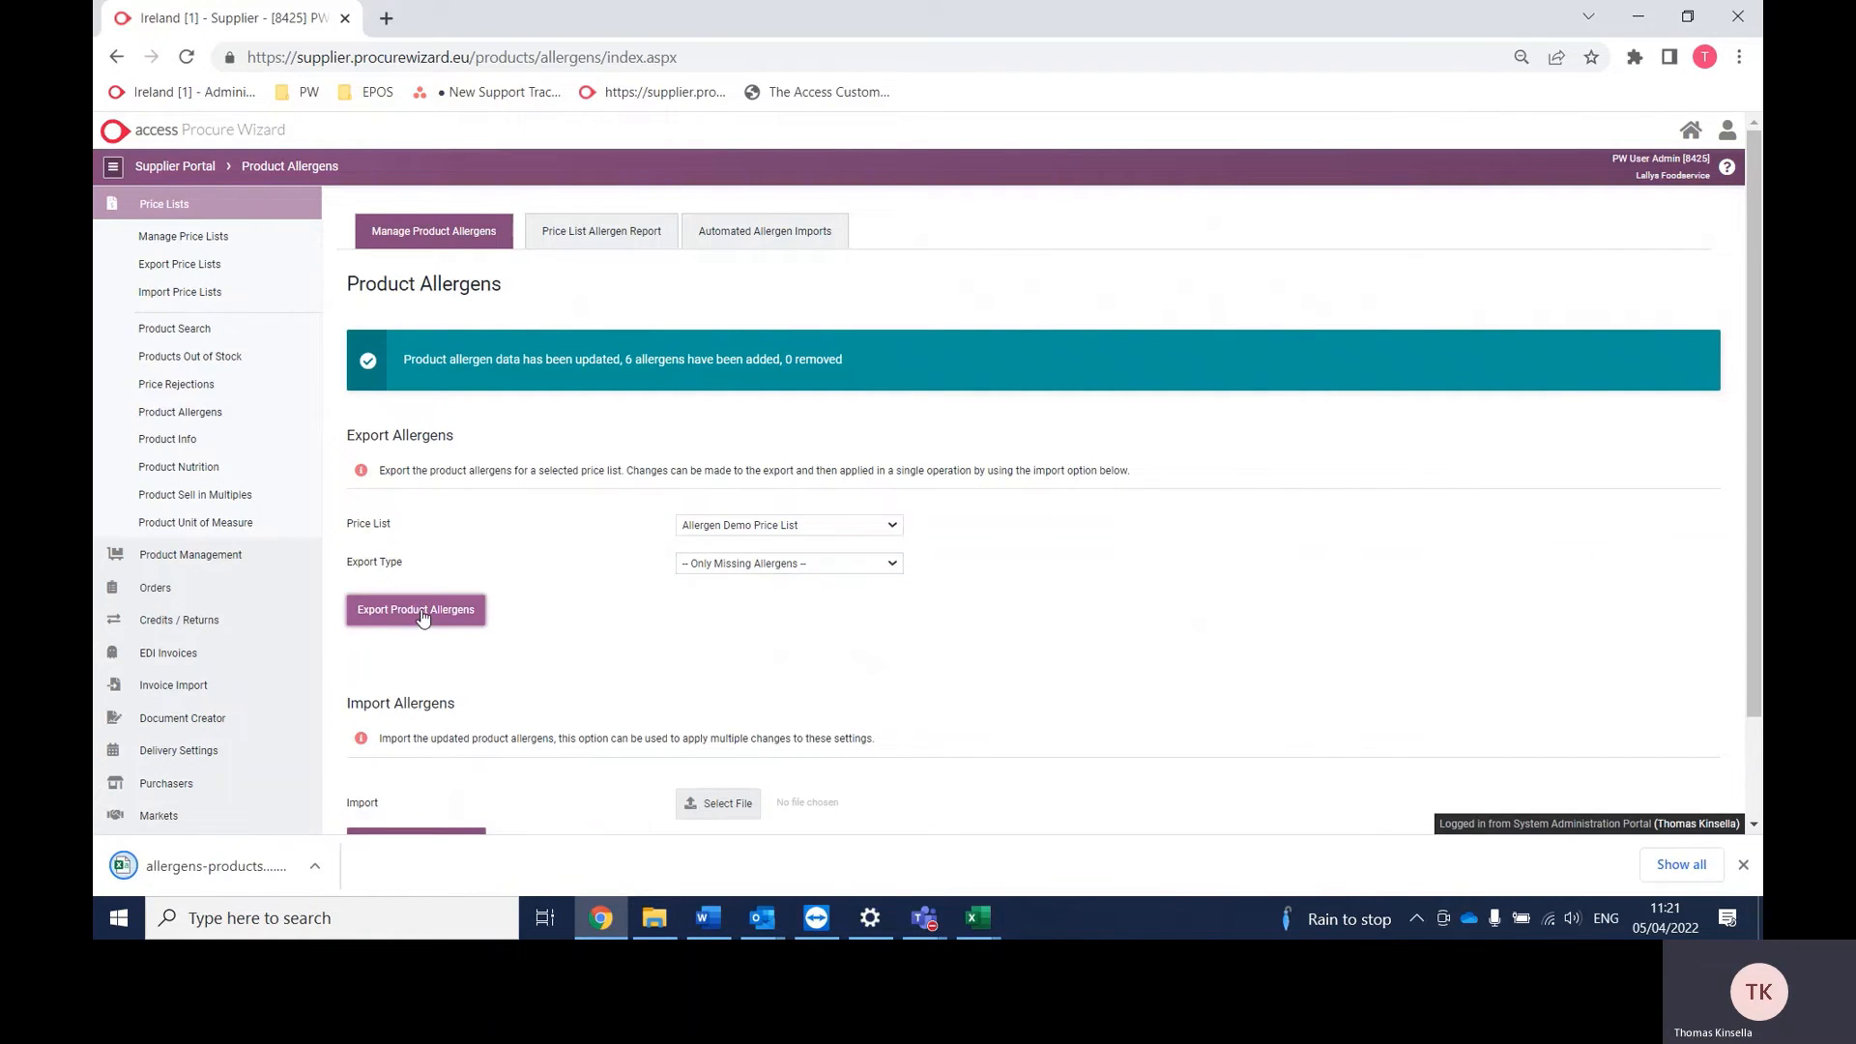
pyautogui.click(197, 875)
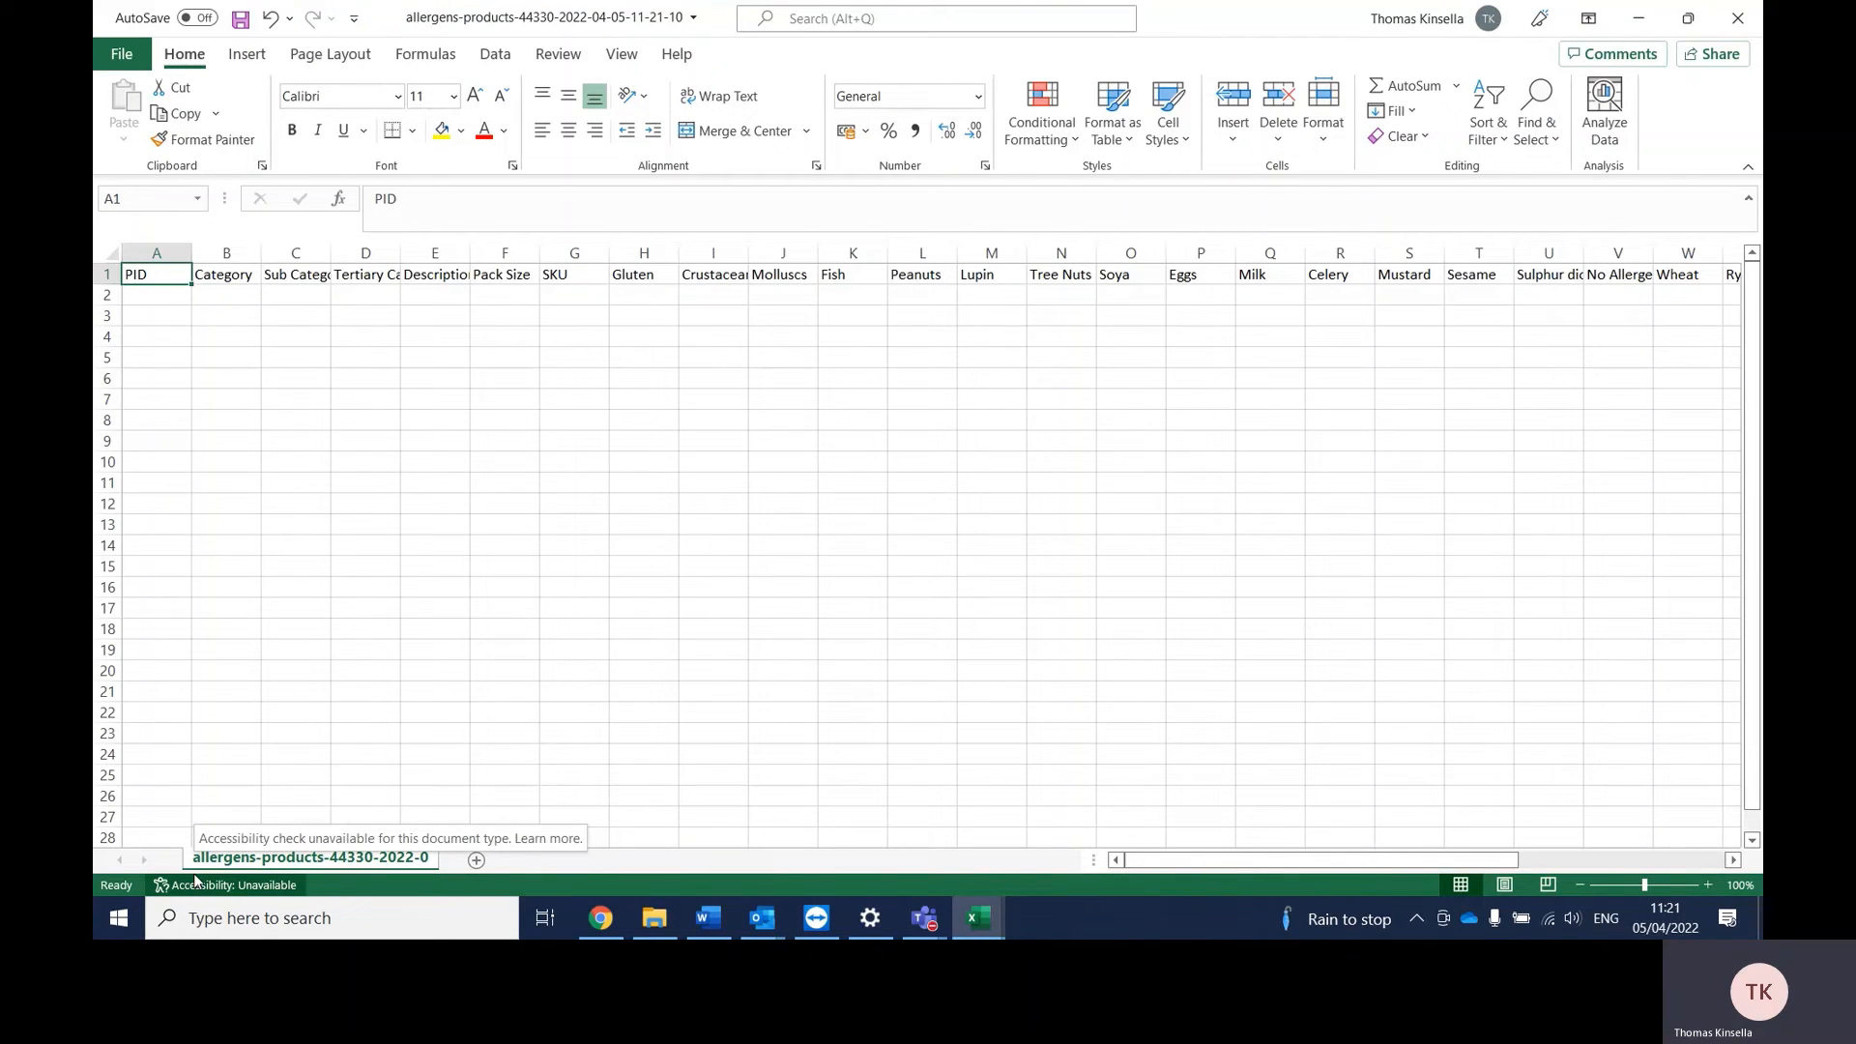
# Step: Switch back to the supplier portal in Chrome, search products for "peanut" from the home page and open the settings of Butter : Peanut
pyautogui.click(600, 918)
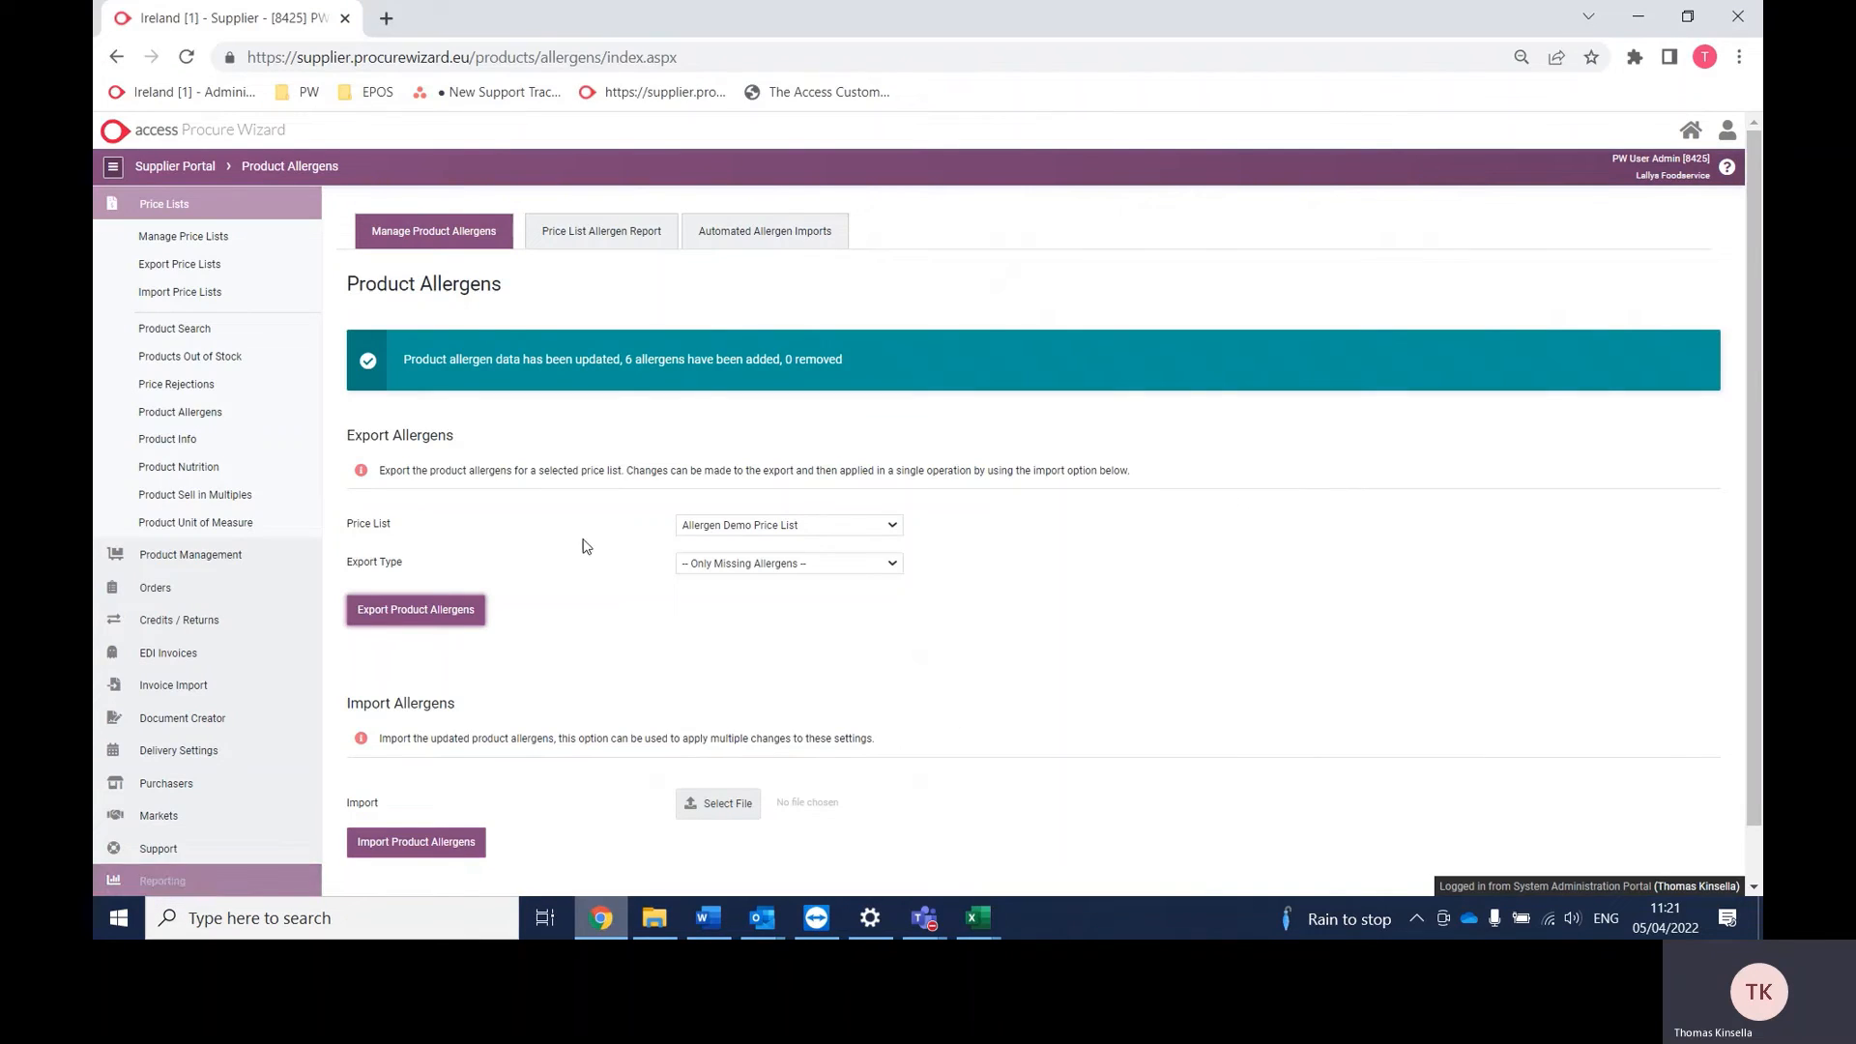
pyautogui.click(1691, 130)
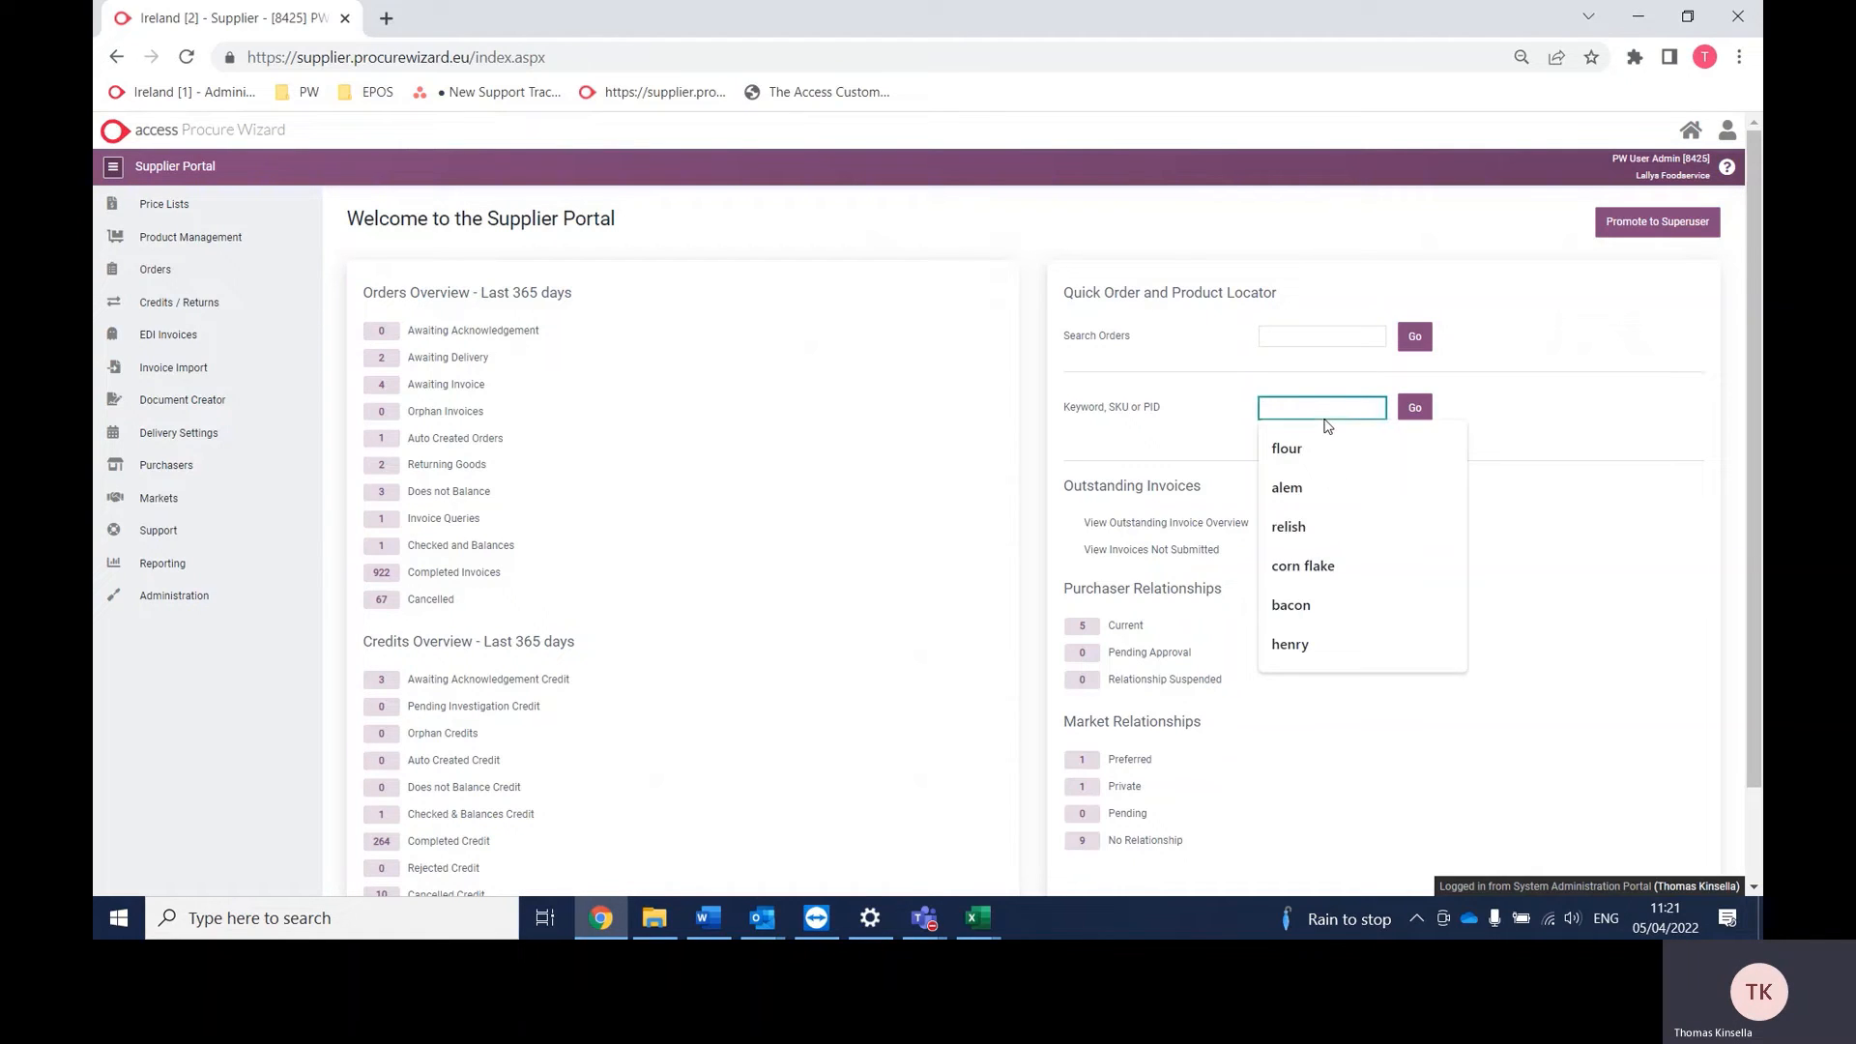
pyautogui.write('peanut')
pyautogui.press('Return')
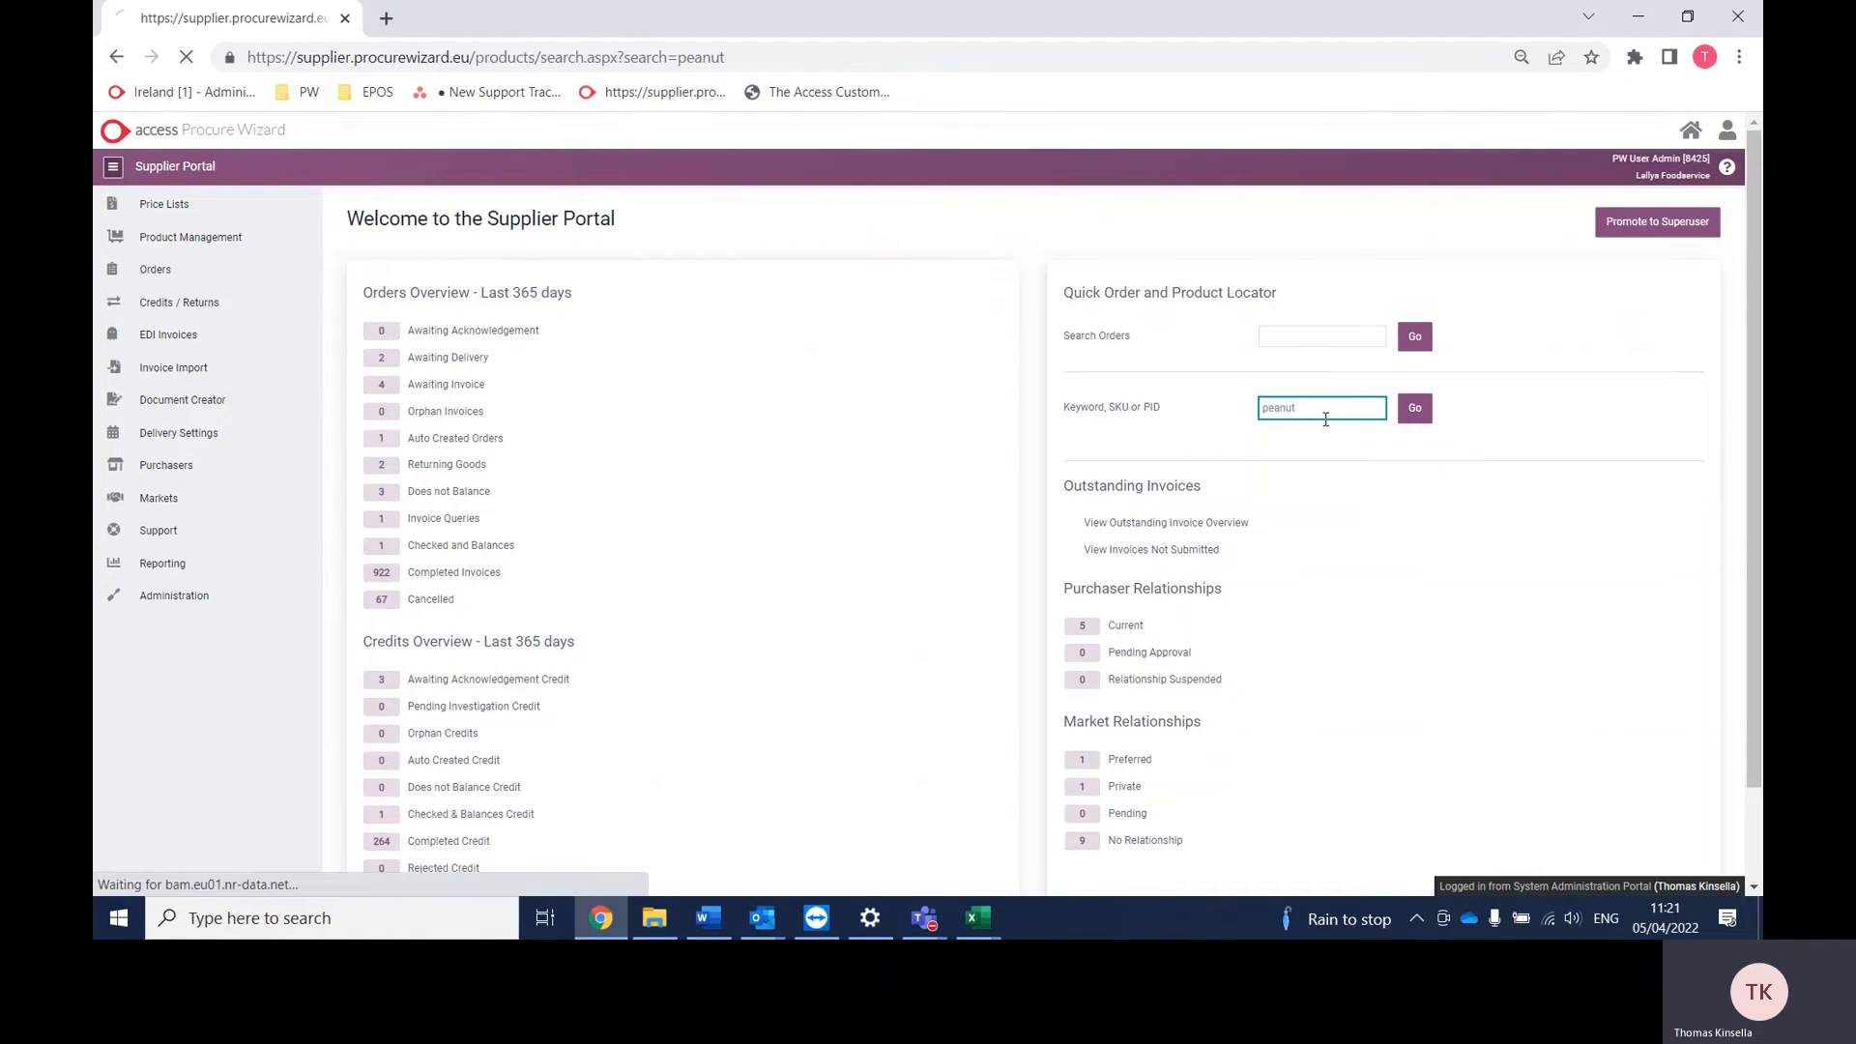
pyautogui.scroll(-2, 1324, 418)
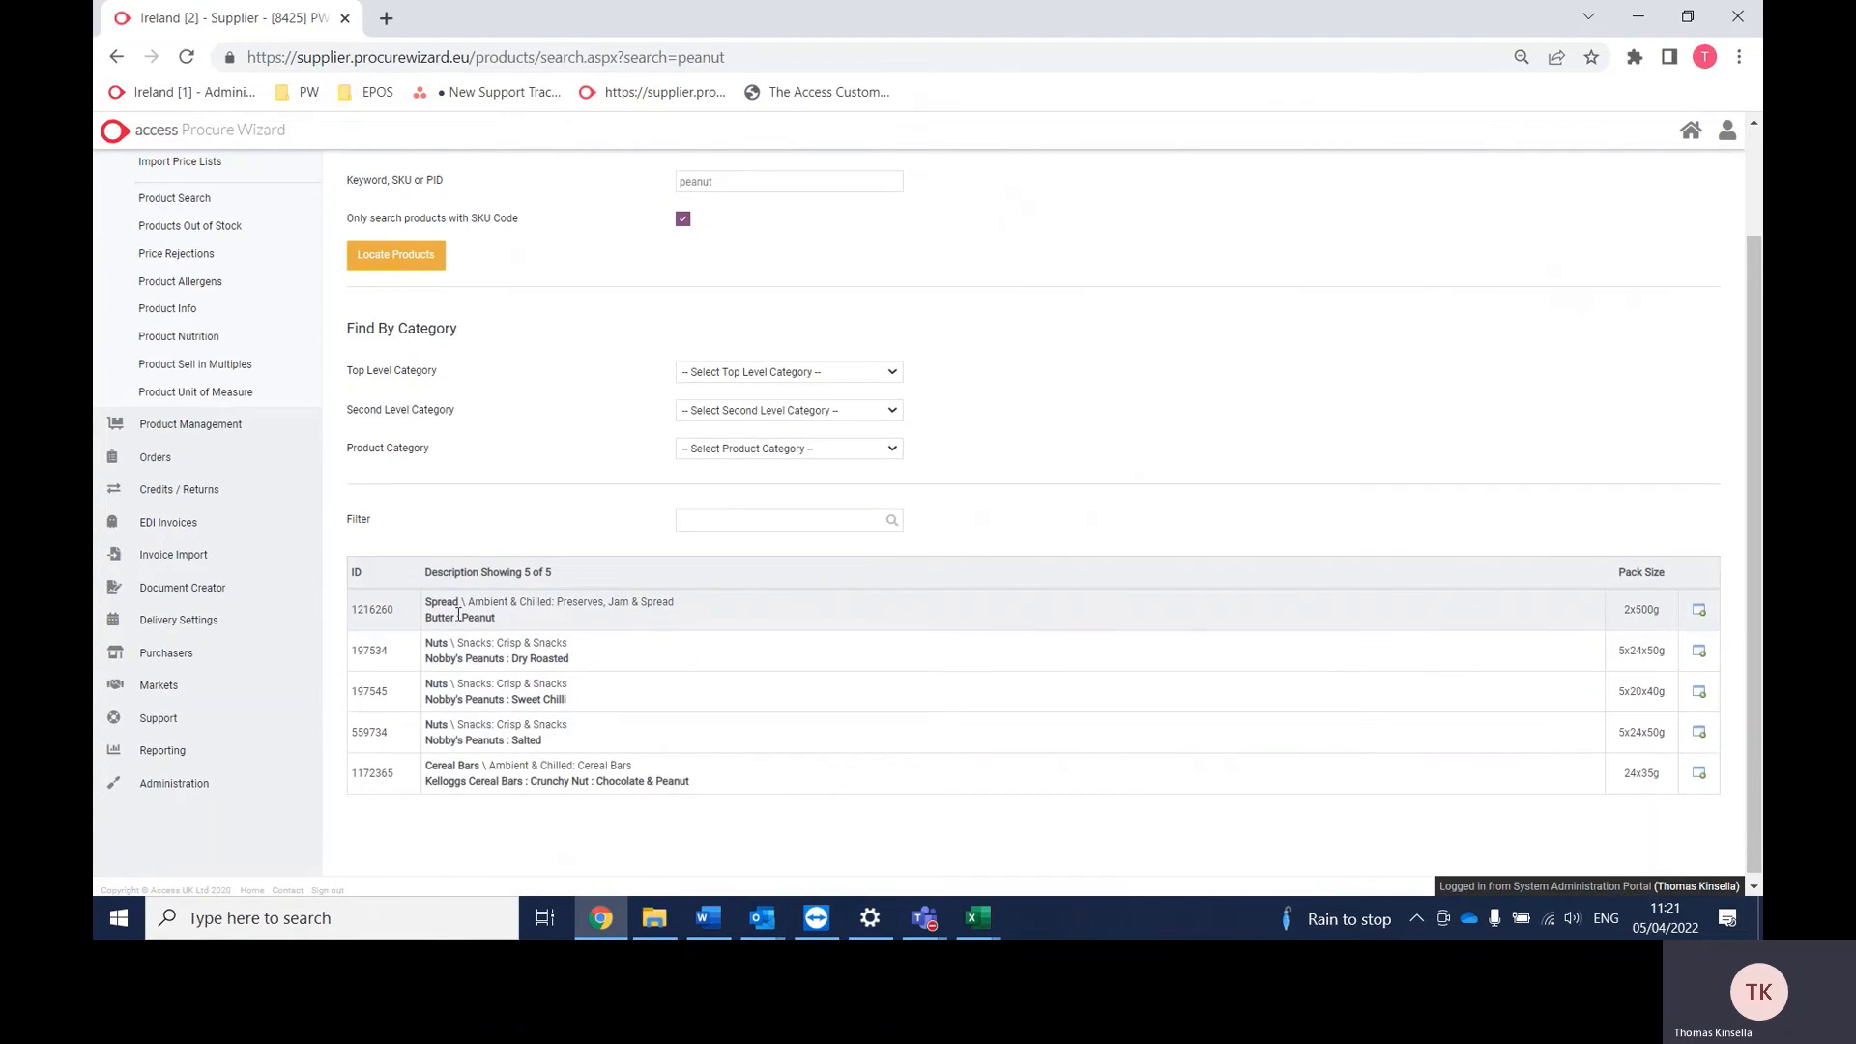
pyautogui.click(1698, 613)
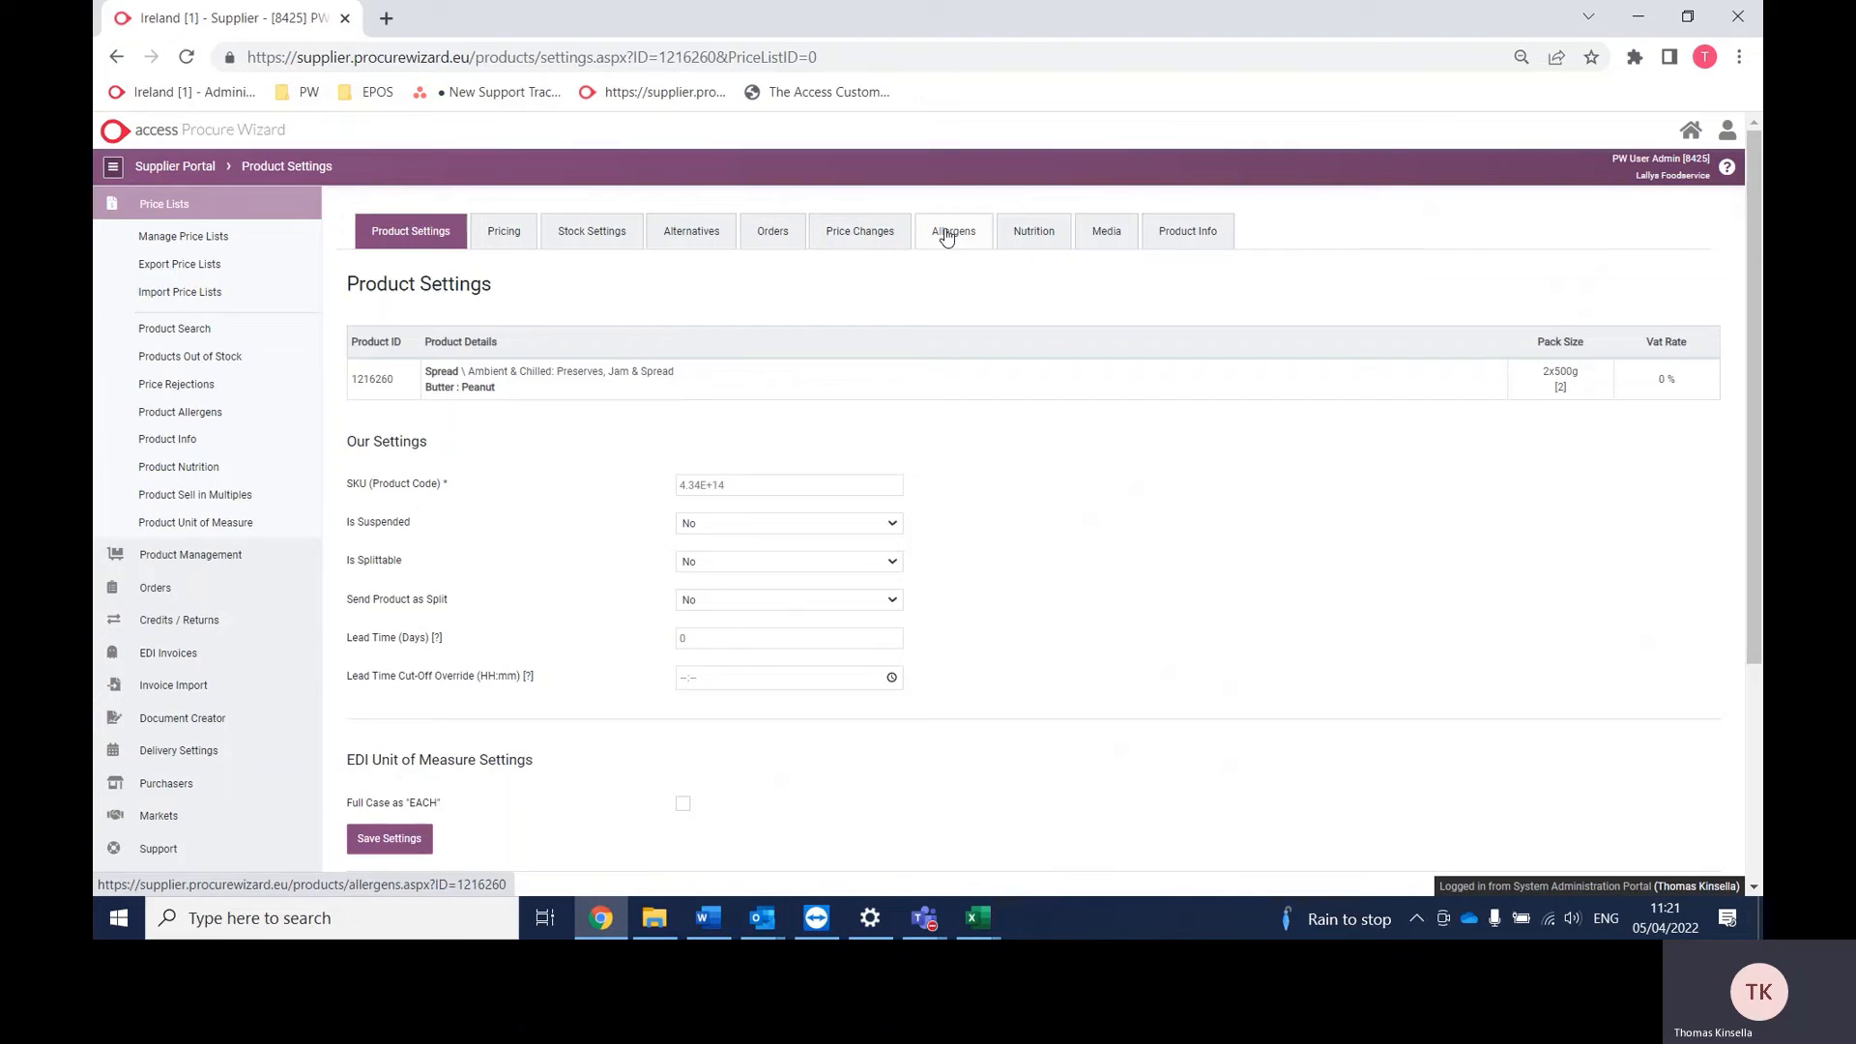
# Step: Start entering allergen data for Butter : Peanut and set Peanuts to Yes
pyautogui.click(947, 237)
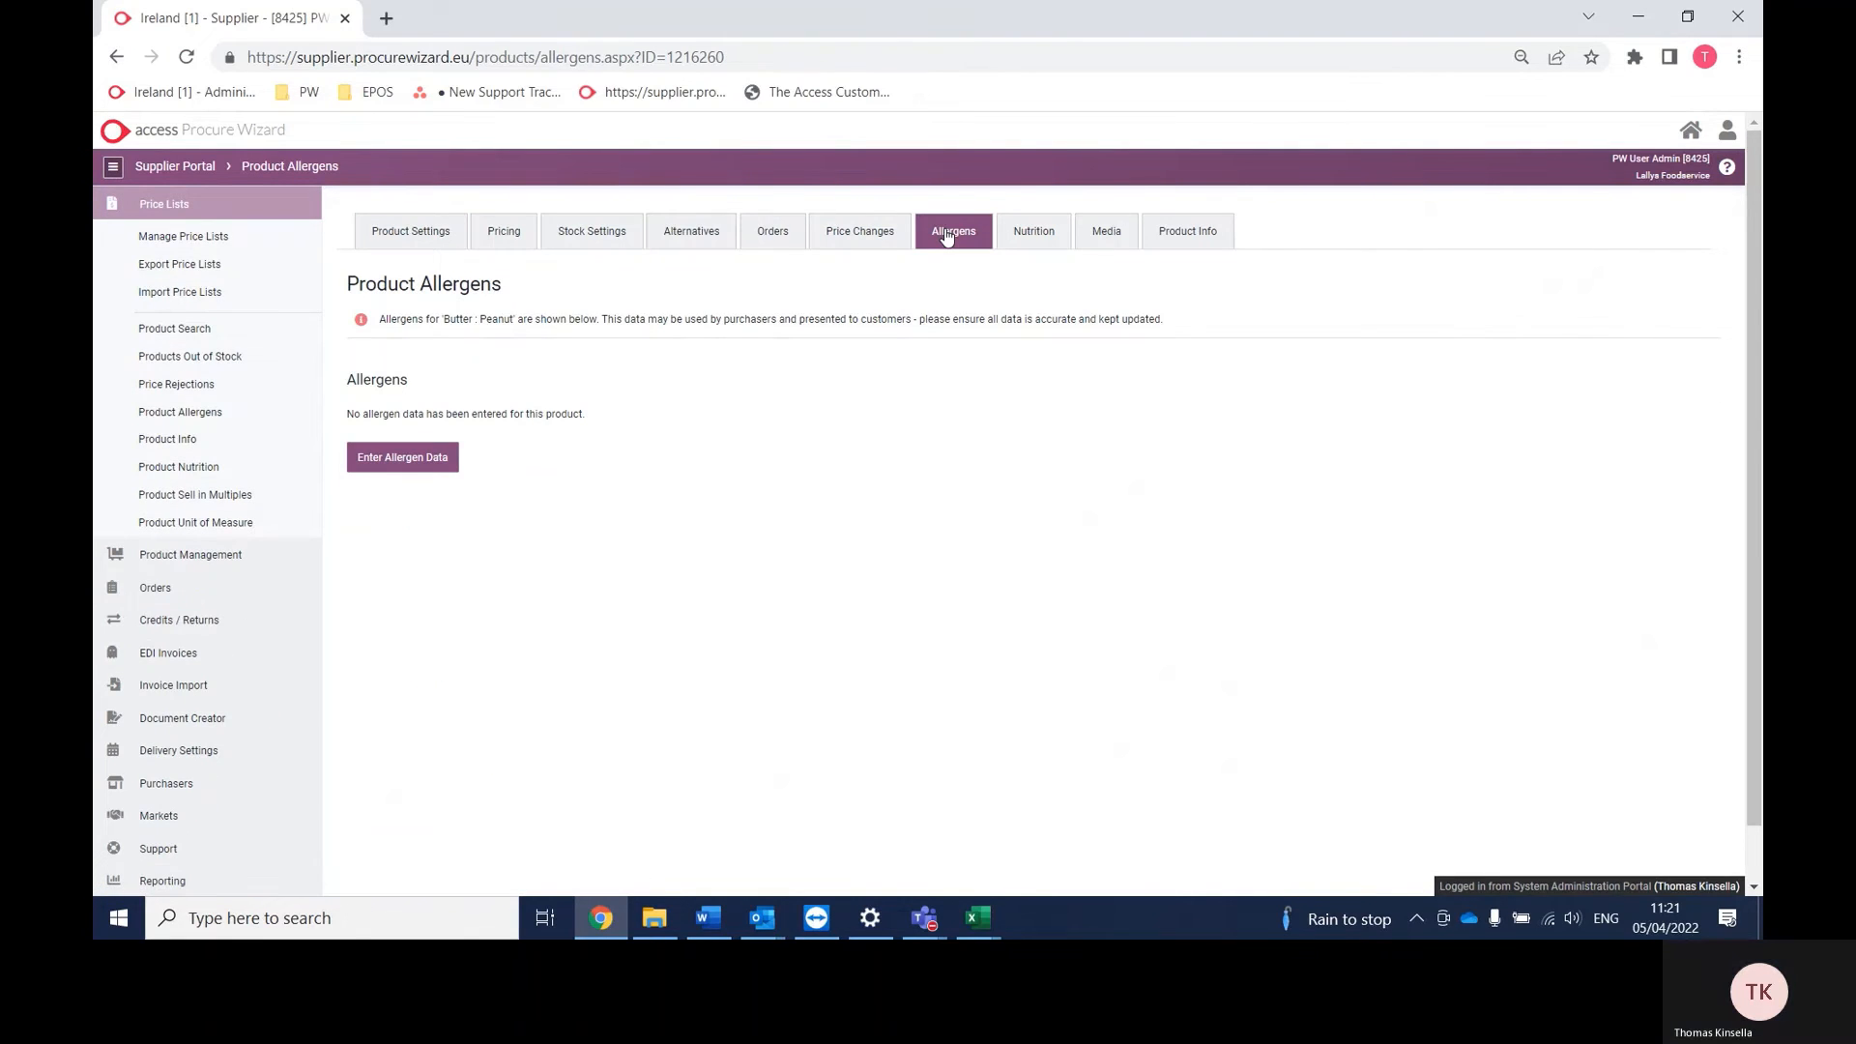
pyautogui.click(392, 455)
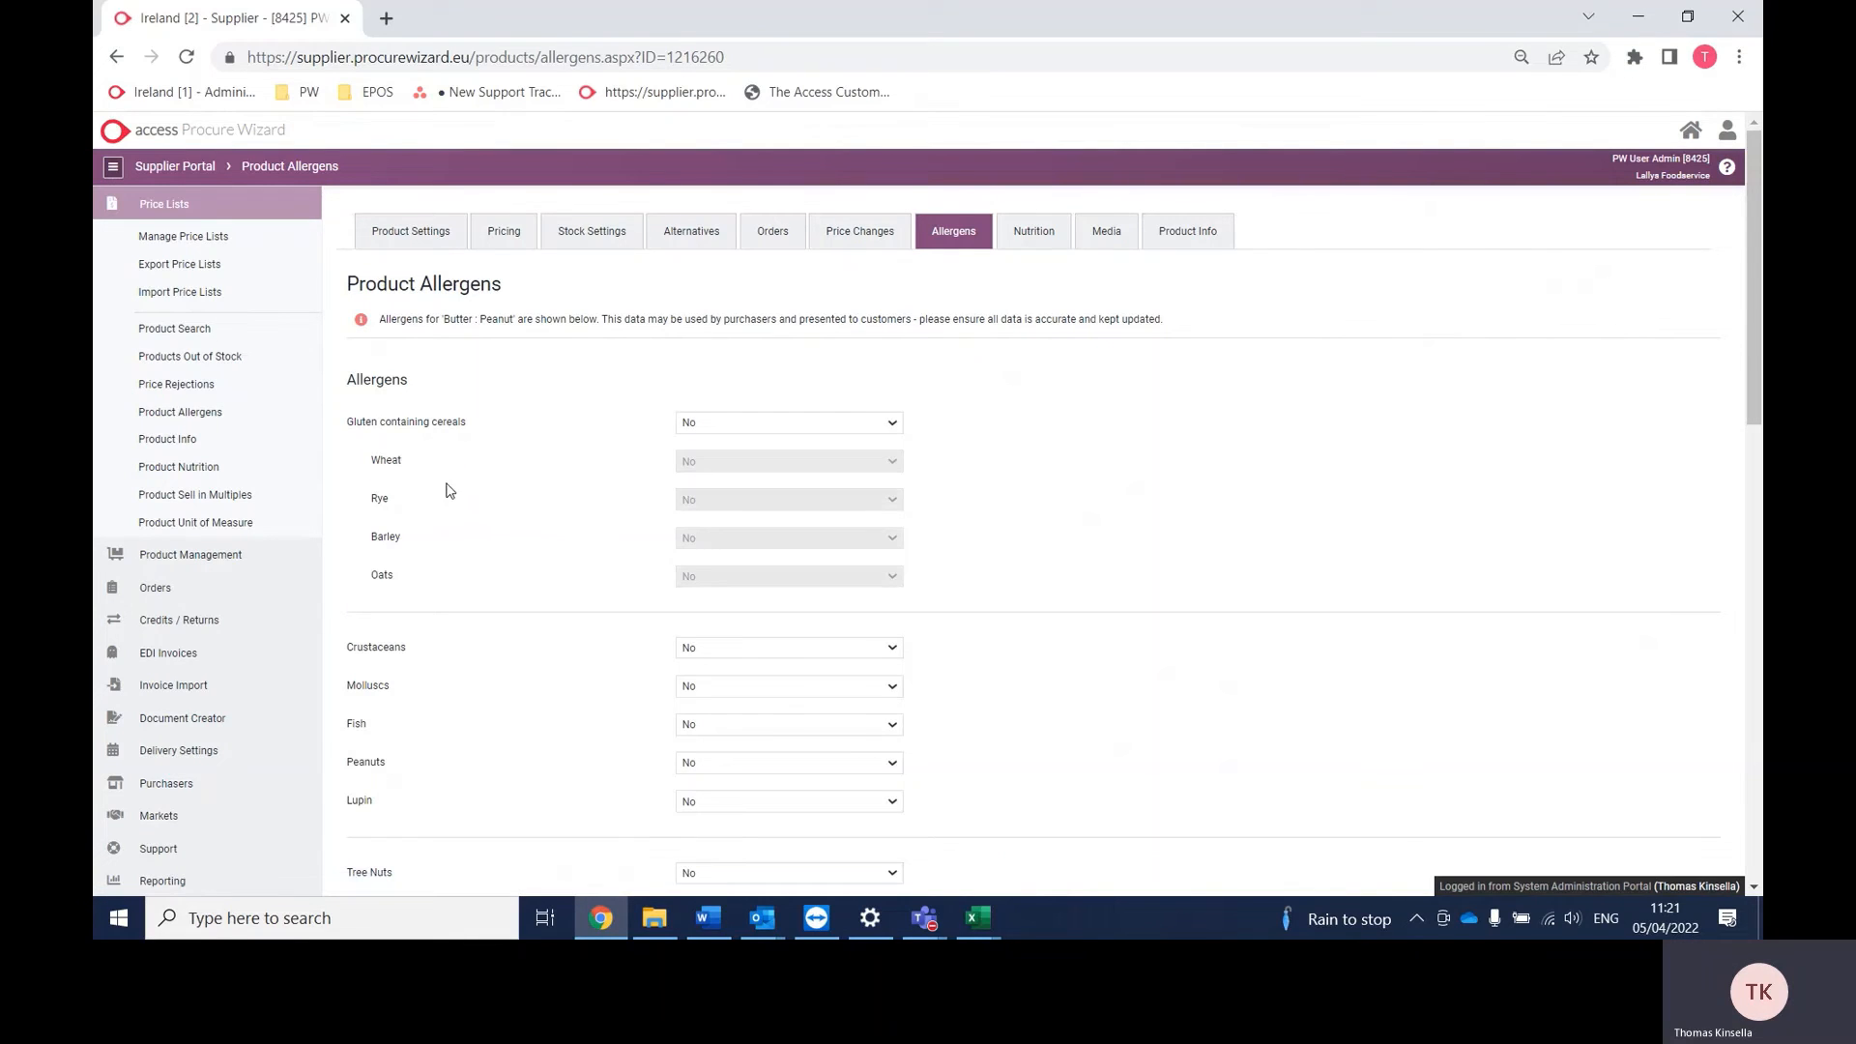
pyautogui.scroll(-2, 1756, 400)
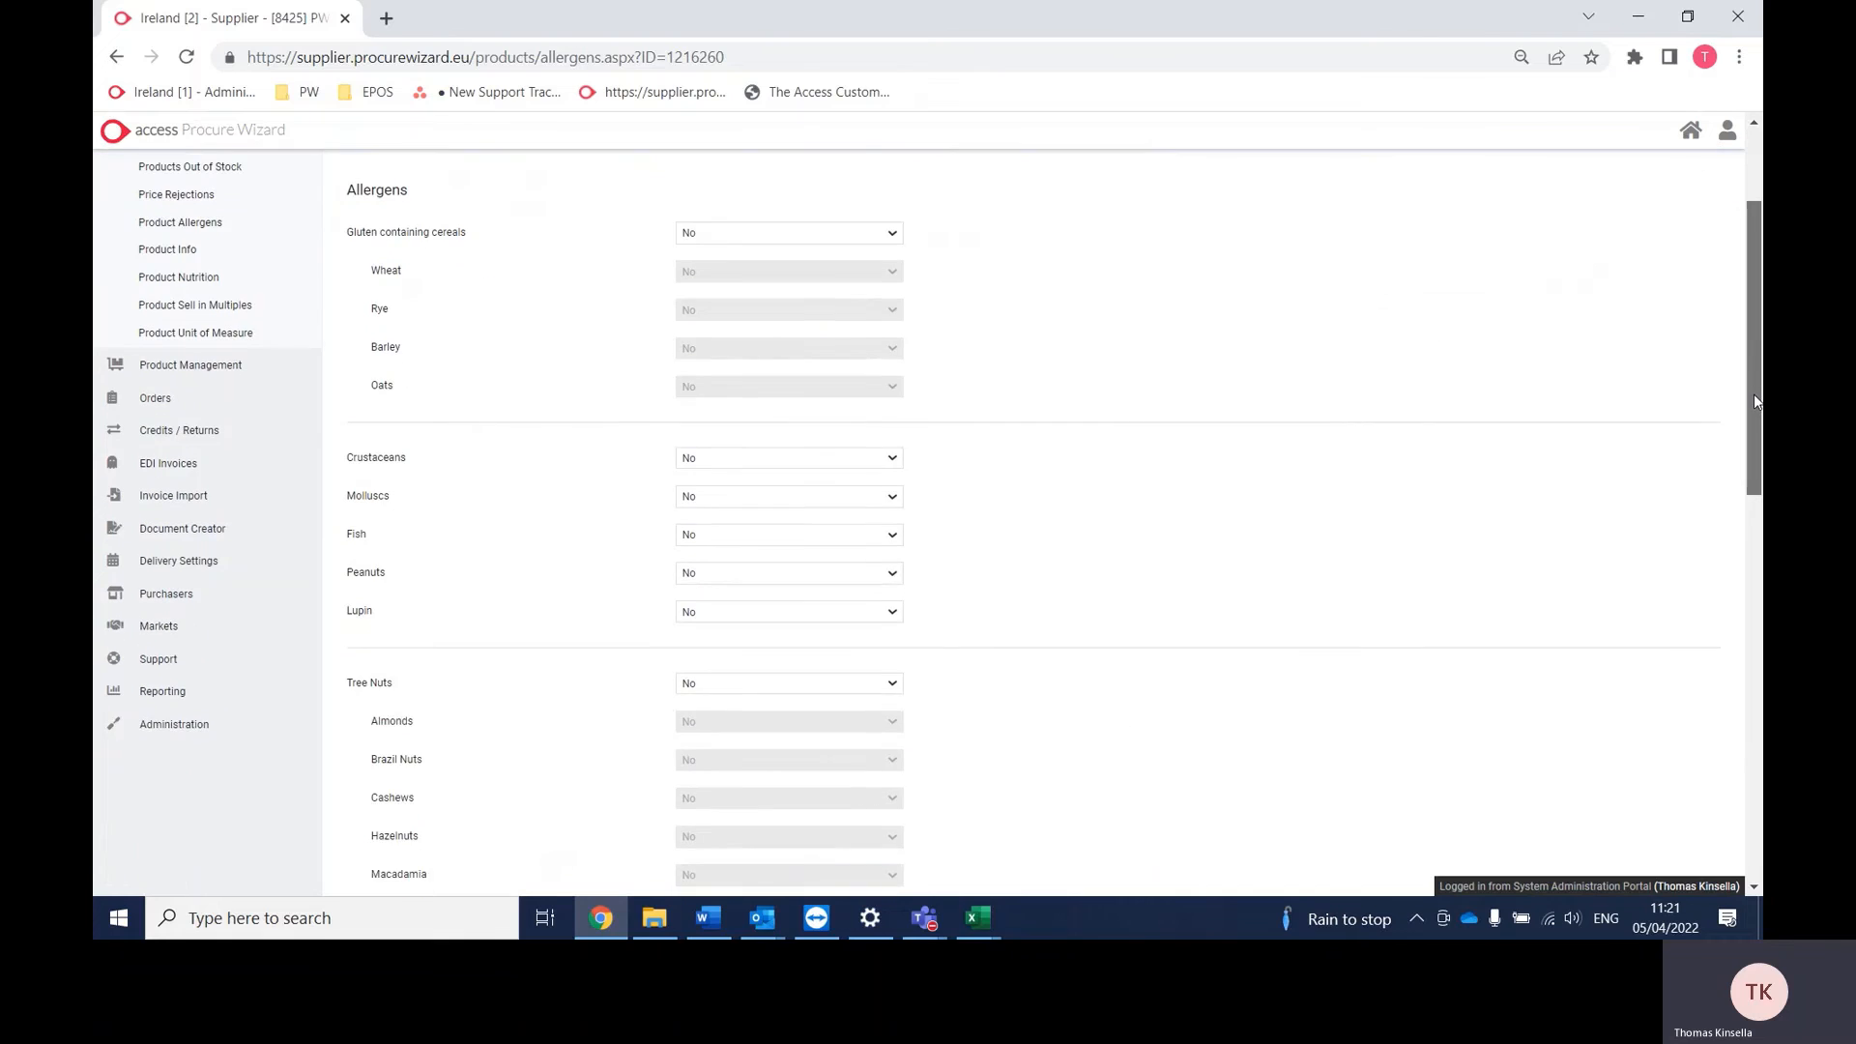
pyautogui.moveTo(1754, 394); pyautogui.dragTo(1752, 389)
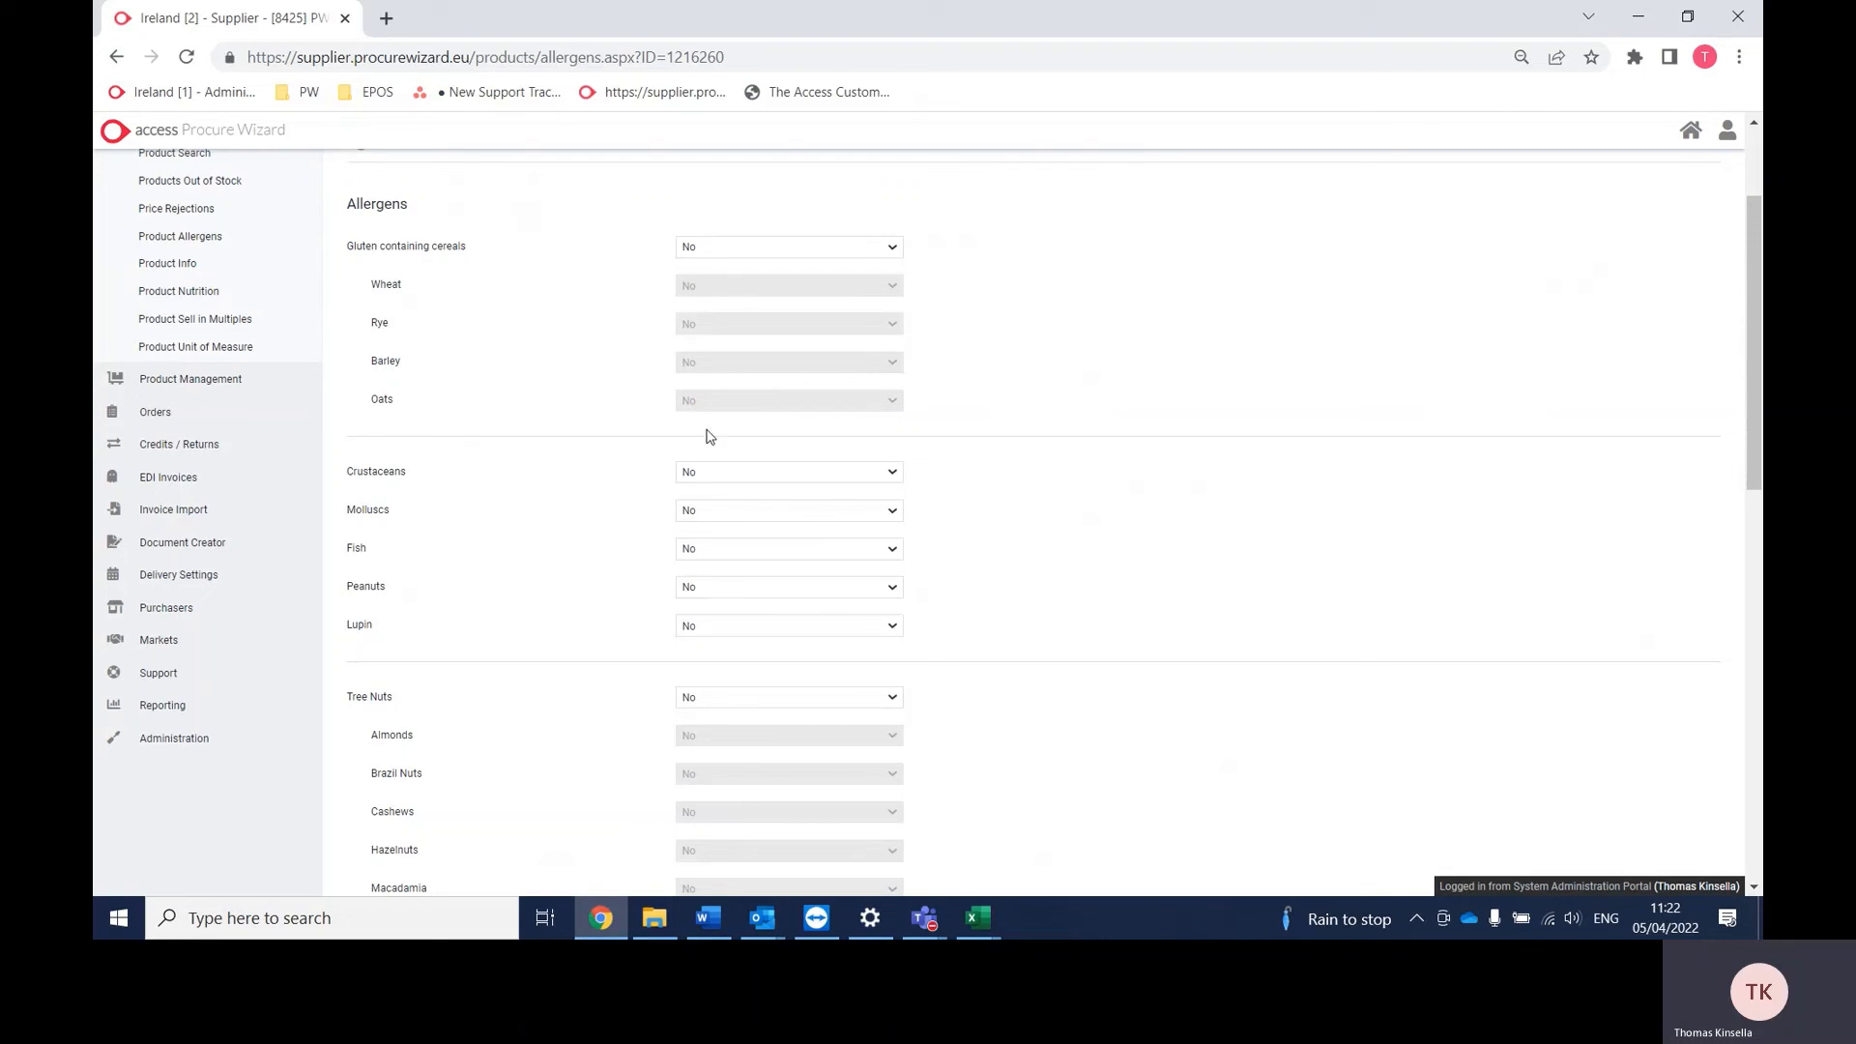
pyautogui.click(730, 593)
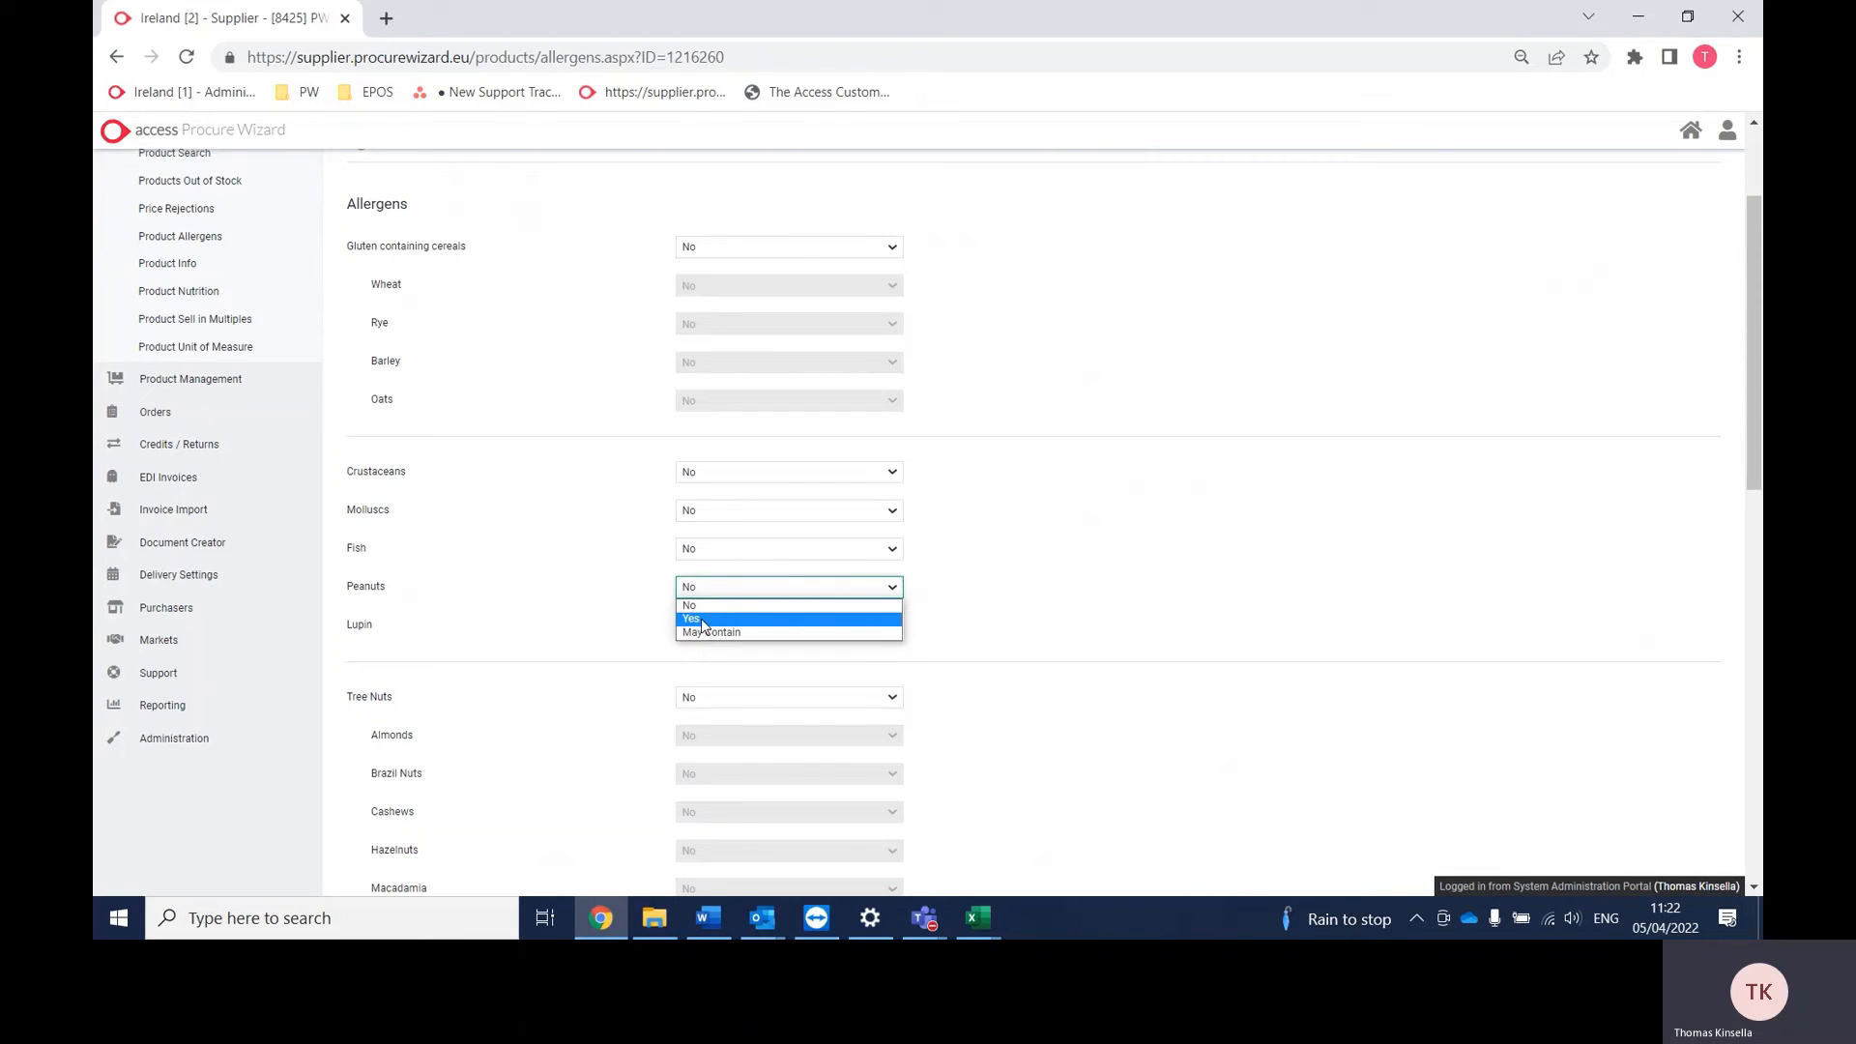
pyautogui.click(702, 621)
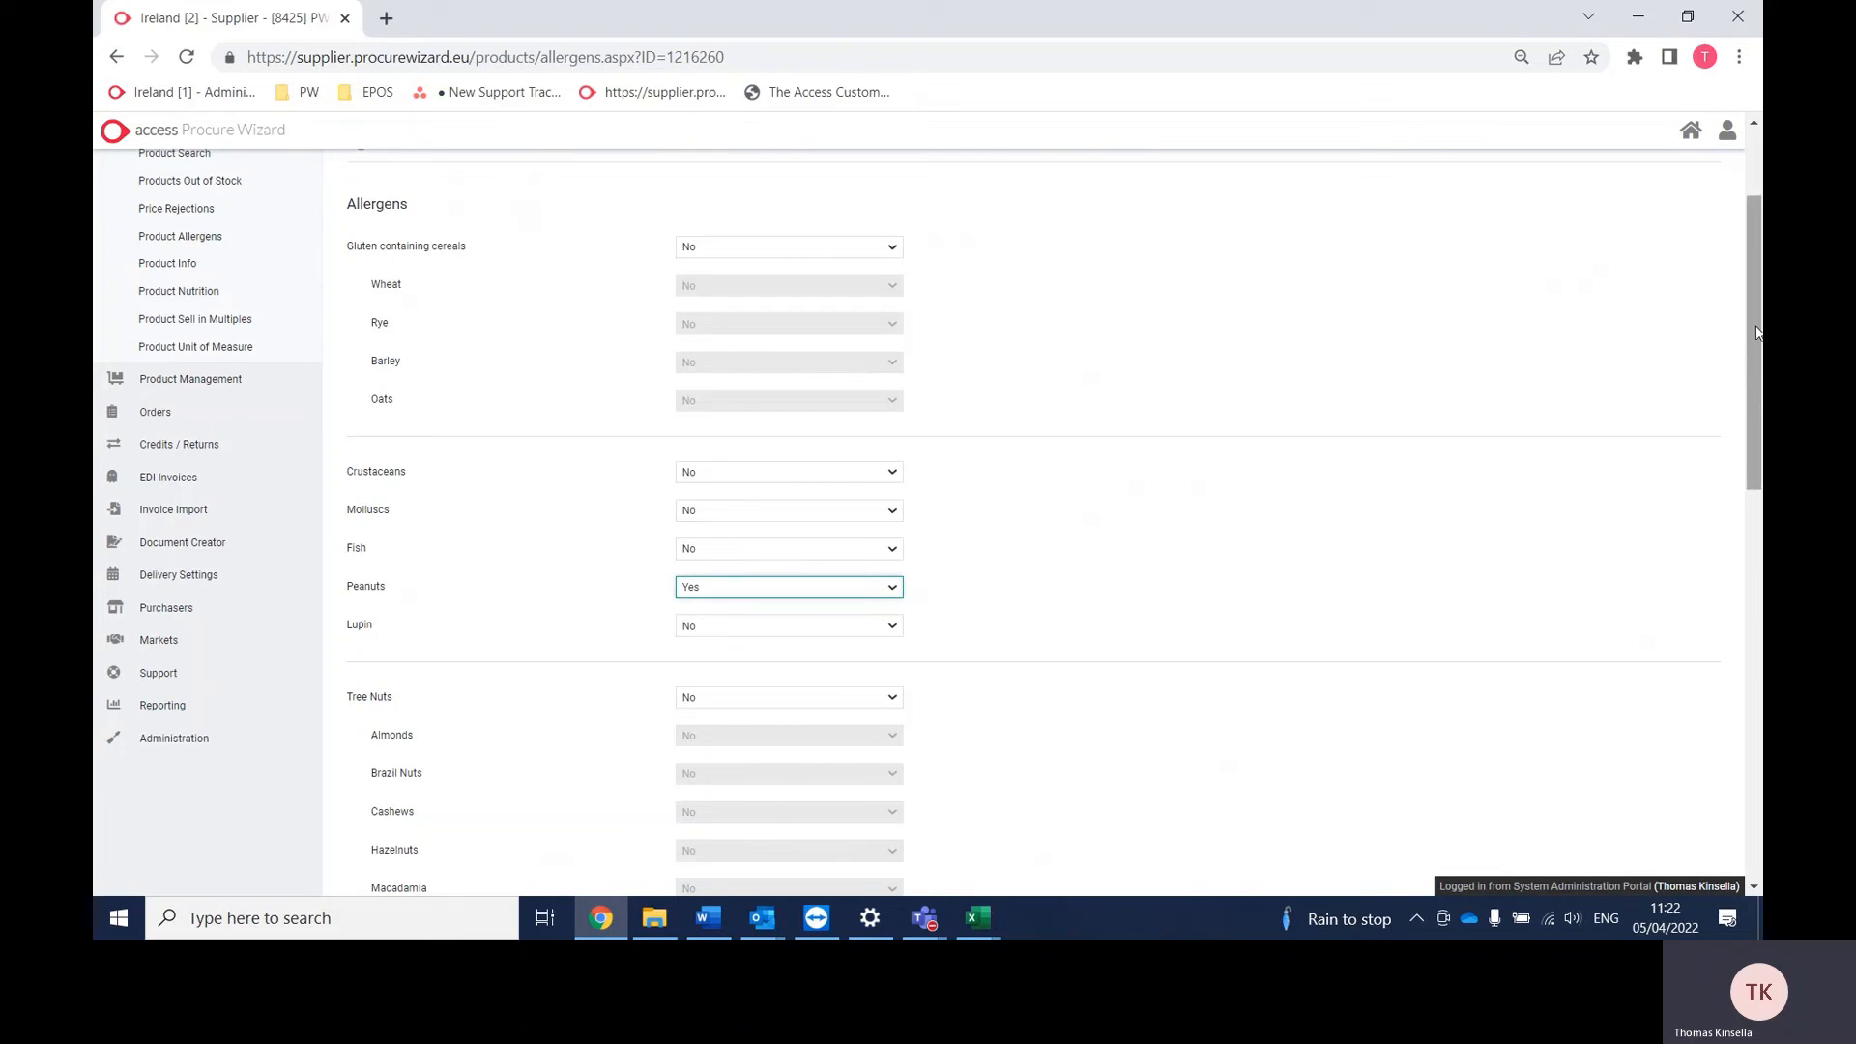
# Step: Try setting Tree Nuts to Yes to unlock the individual nut types, and set it back to No
pyautogui.moveTo(1757, 333); pyautogui.dragTo(1758, 444)
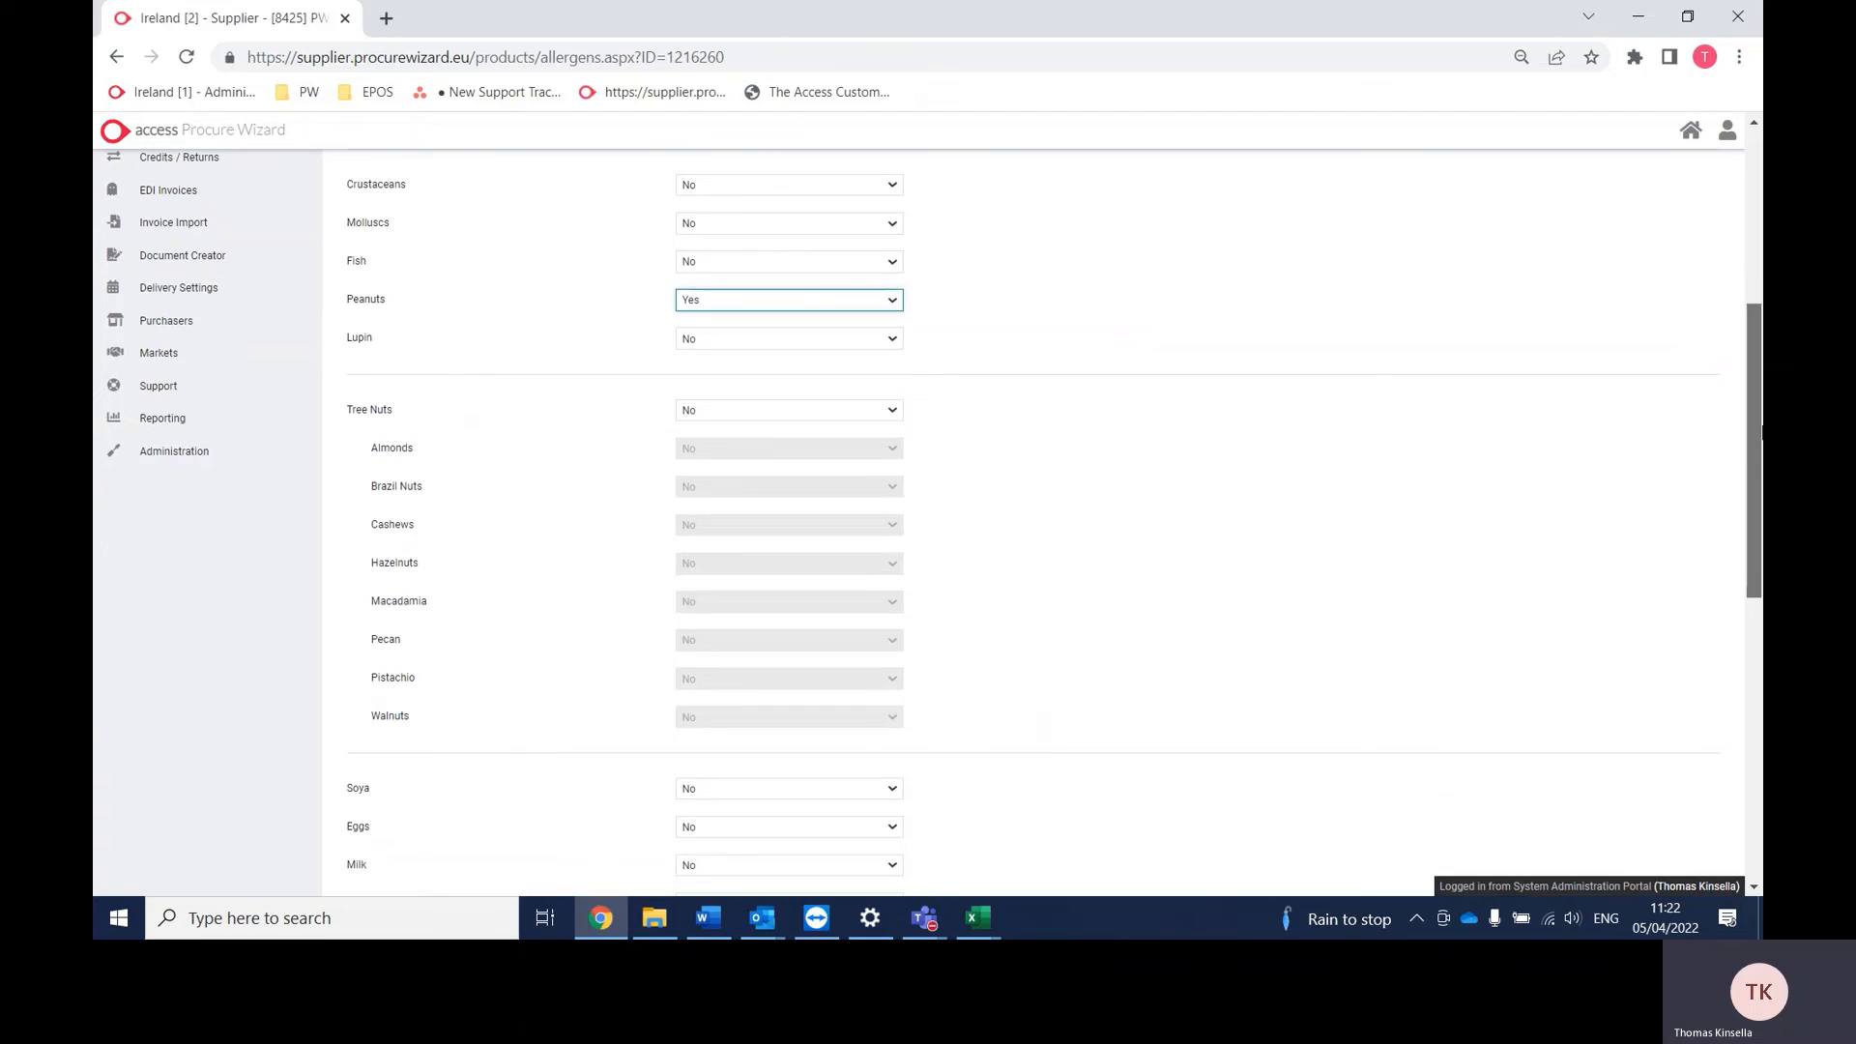
pyautogui.click(764, 421)
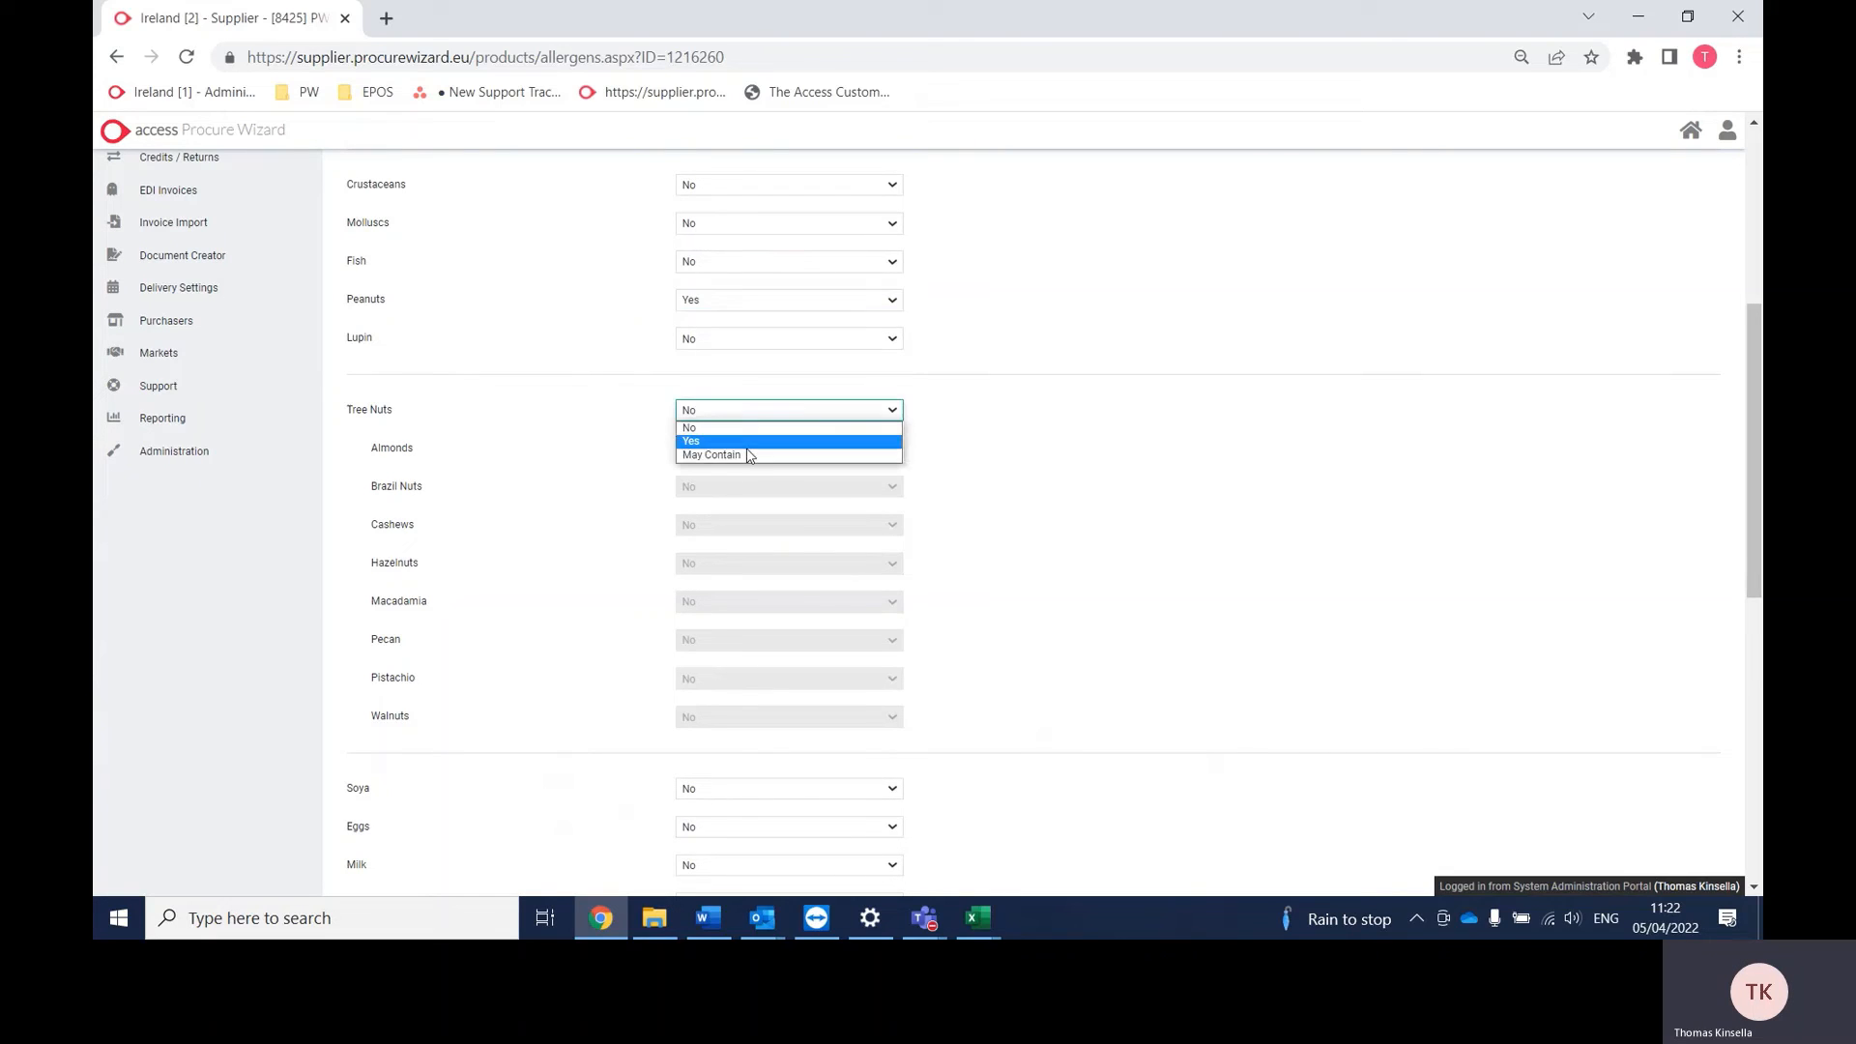
pyautogui.click(737, 442)
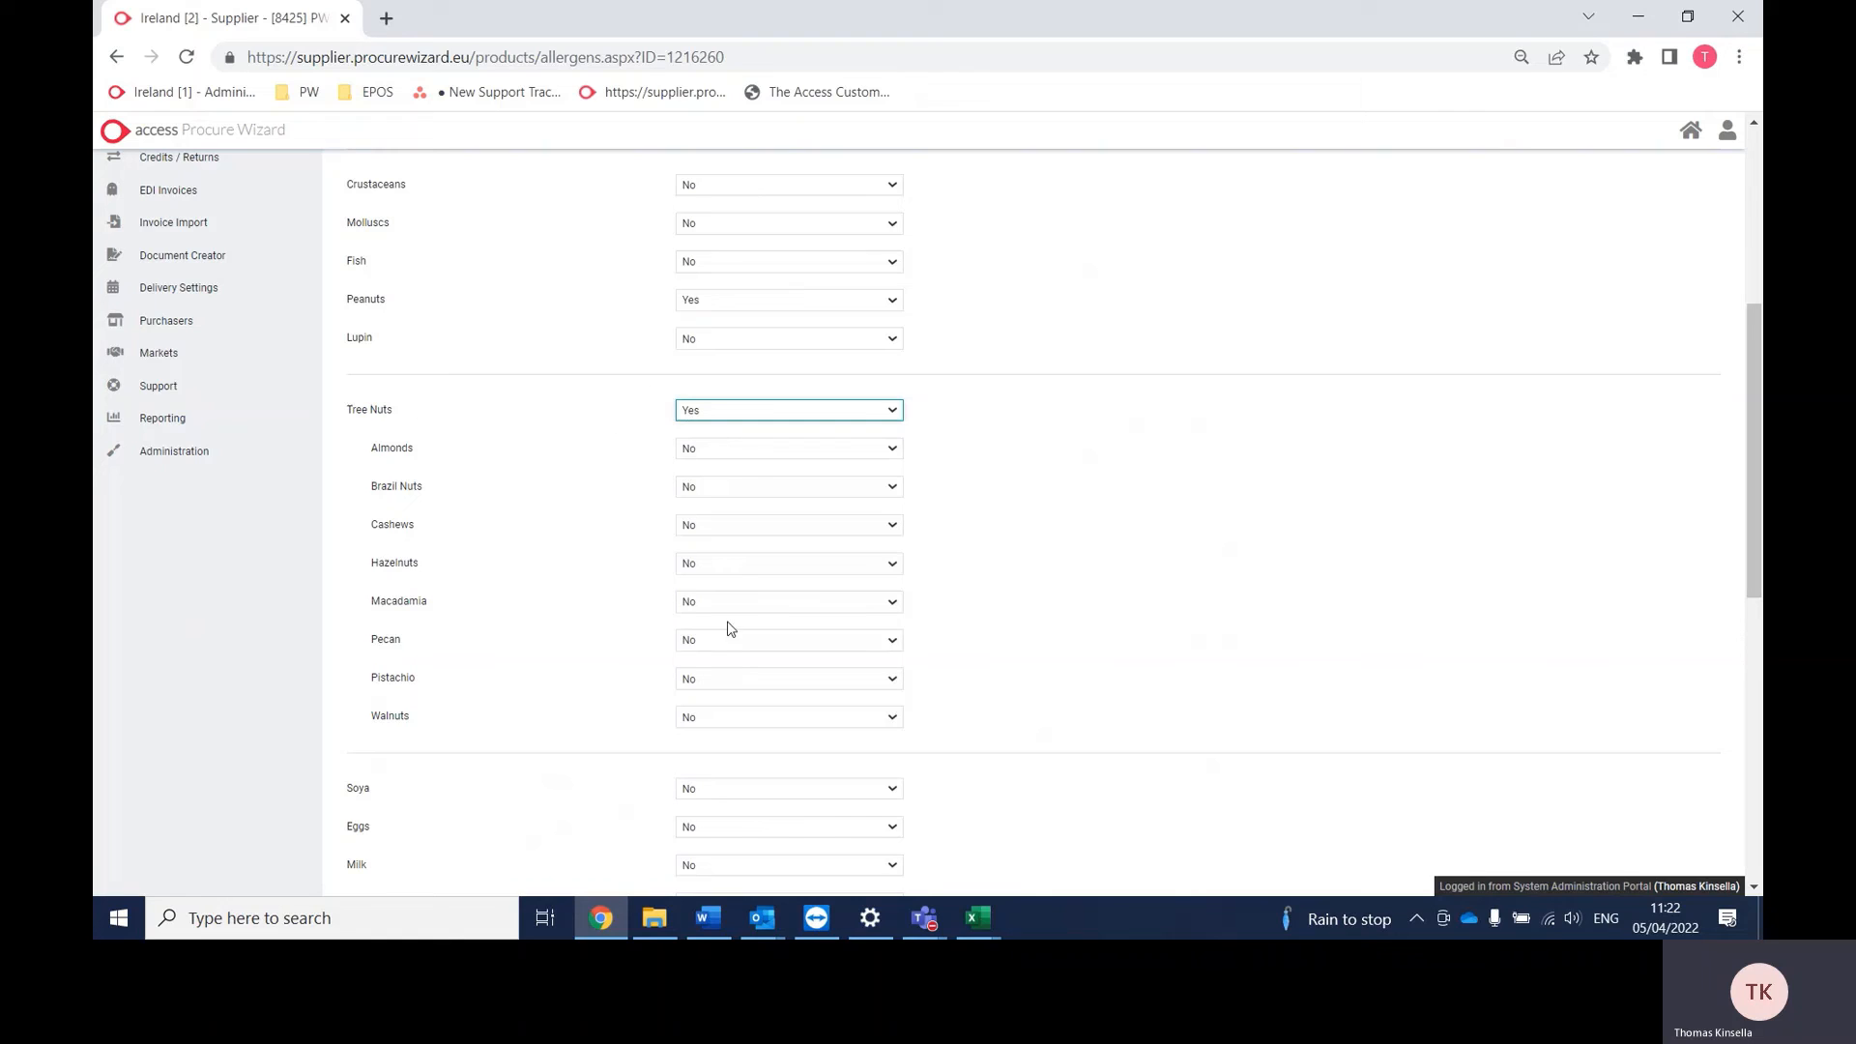
pyautogui.click(751, 419)
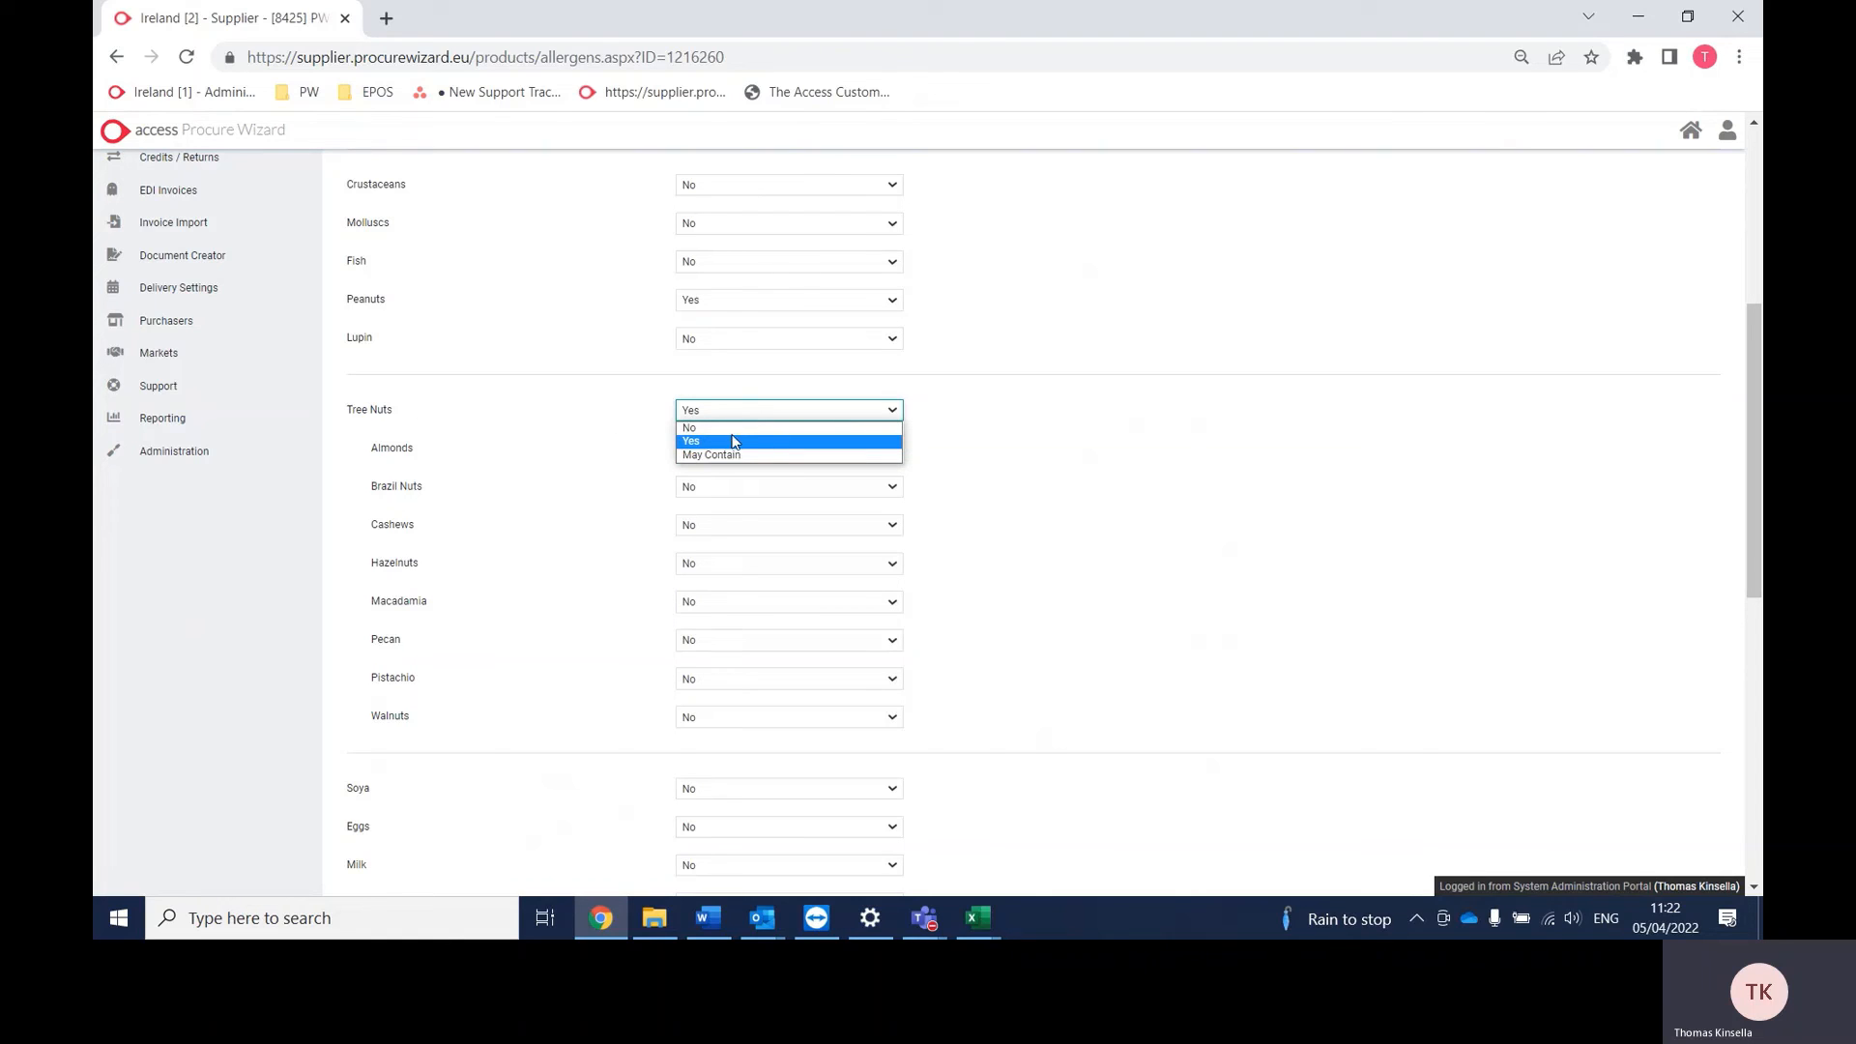
pyautogui.click(731, 441)
pyautogui.click(739, 414)
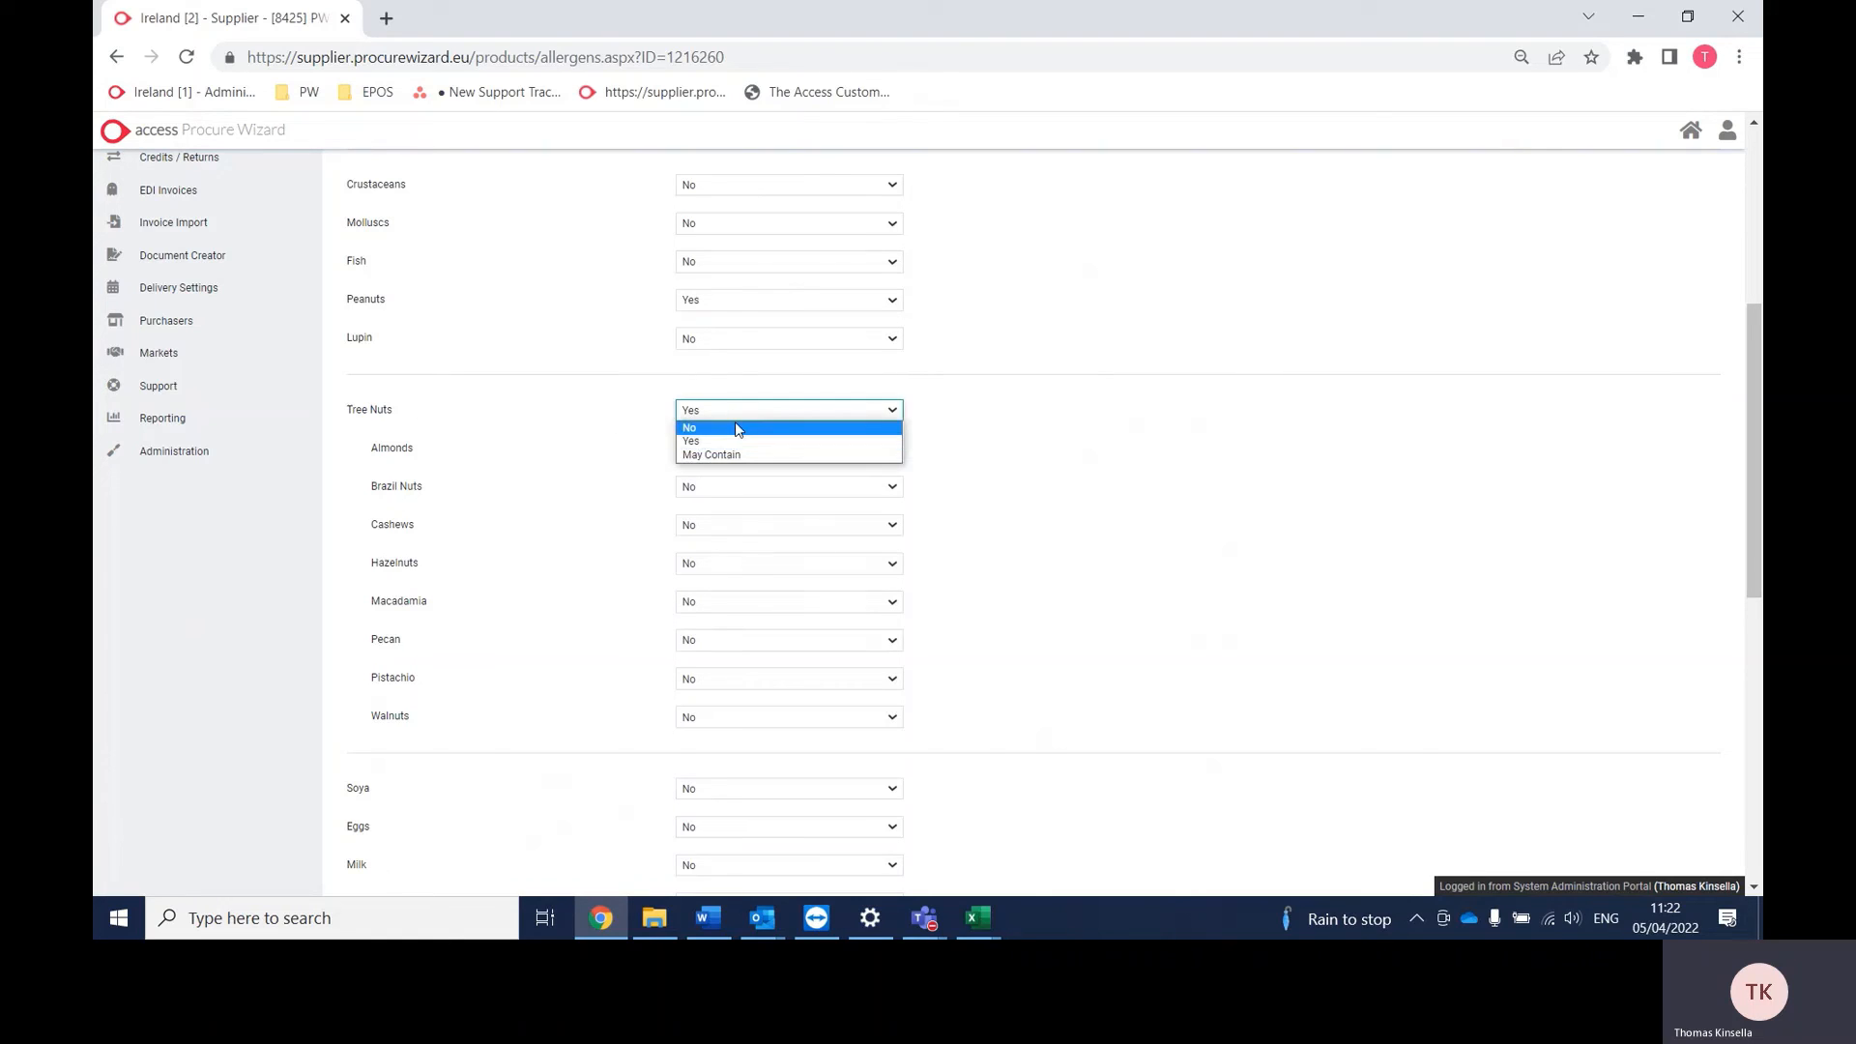
pyautogui.click(735, 427)
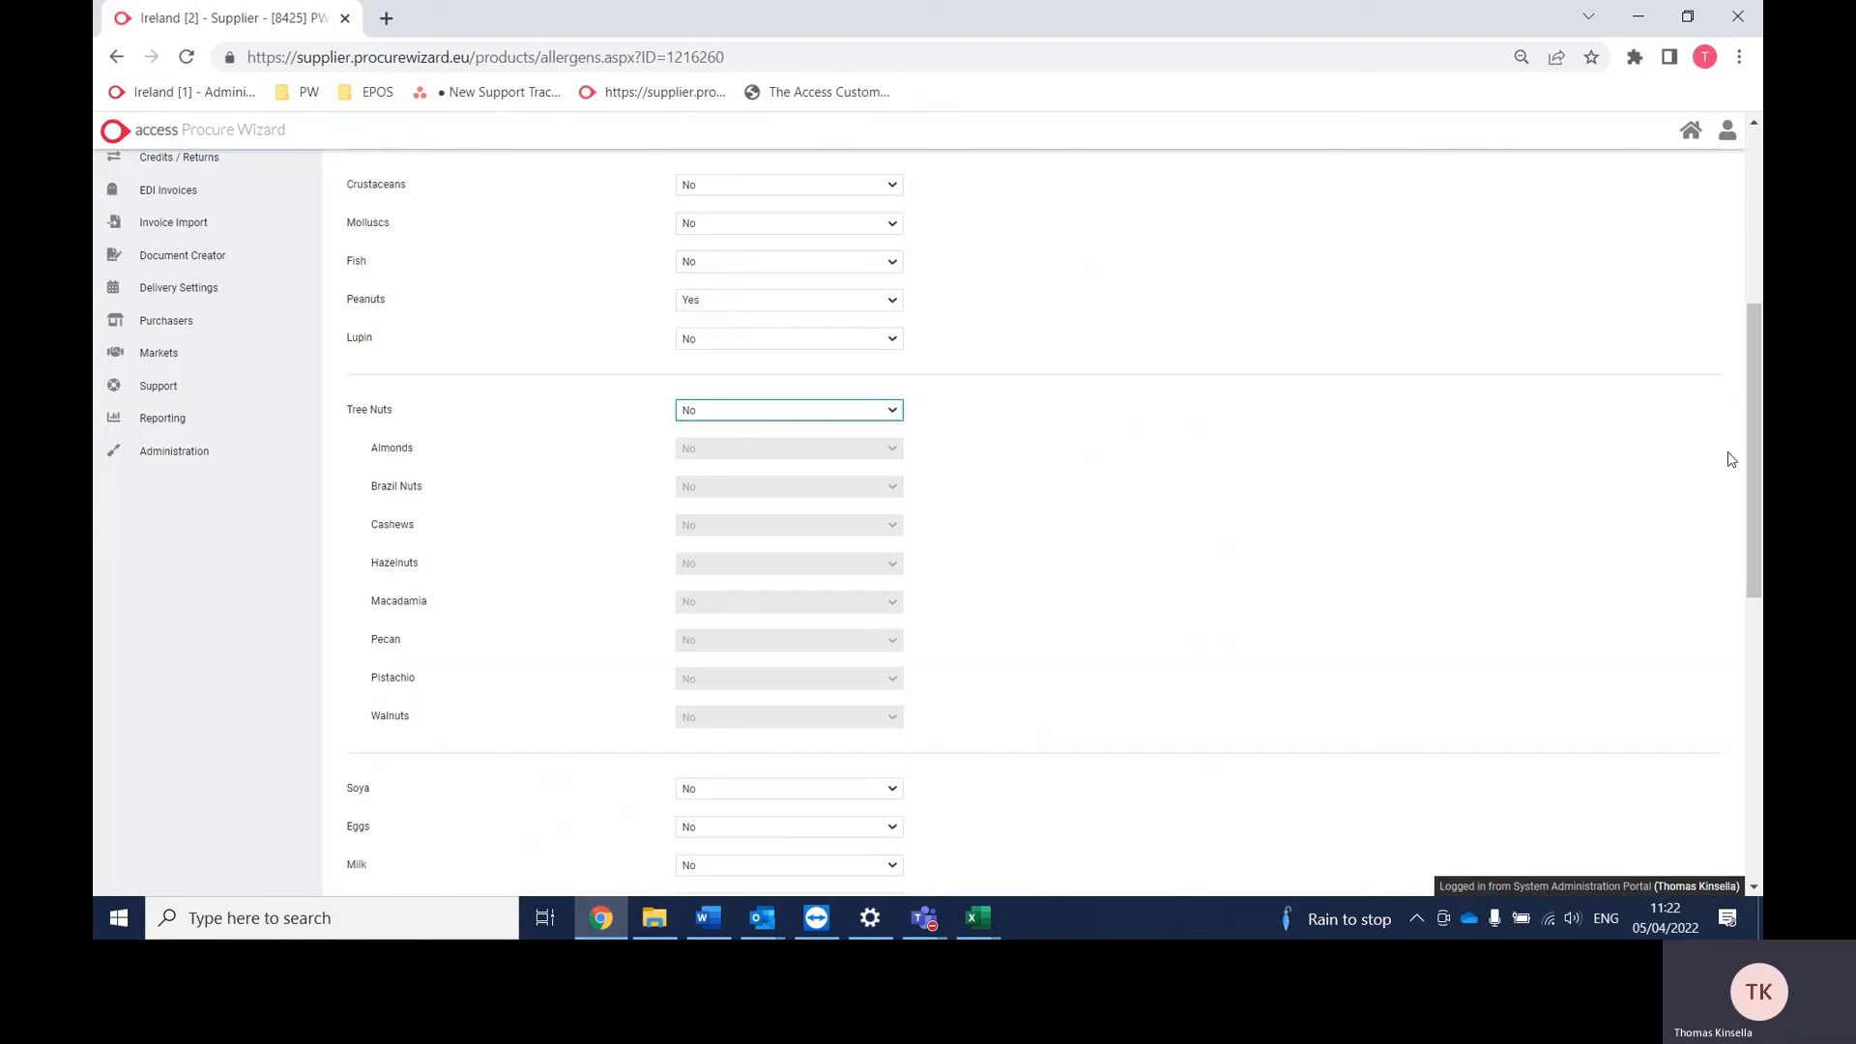
# Step: Save all allergen settings for Butter : Peanut
pyautogui.moveTo(1755, 468); pyautogui.dragTo(1759, 651)
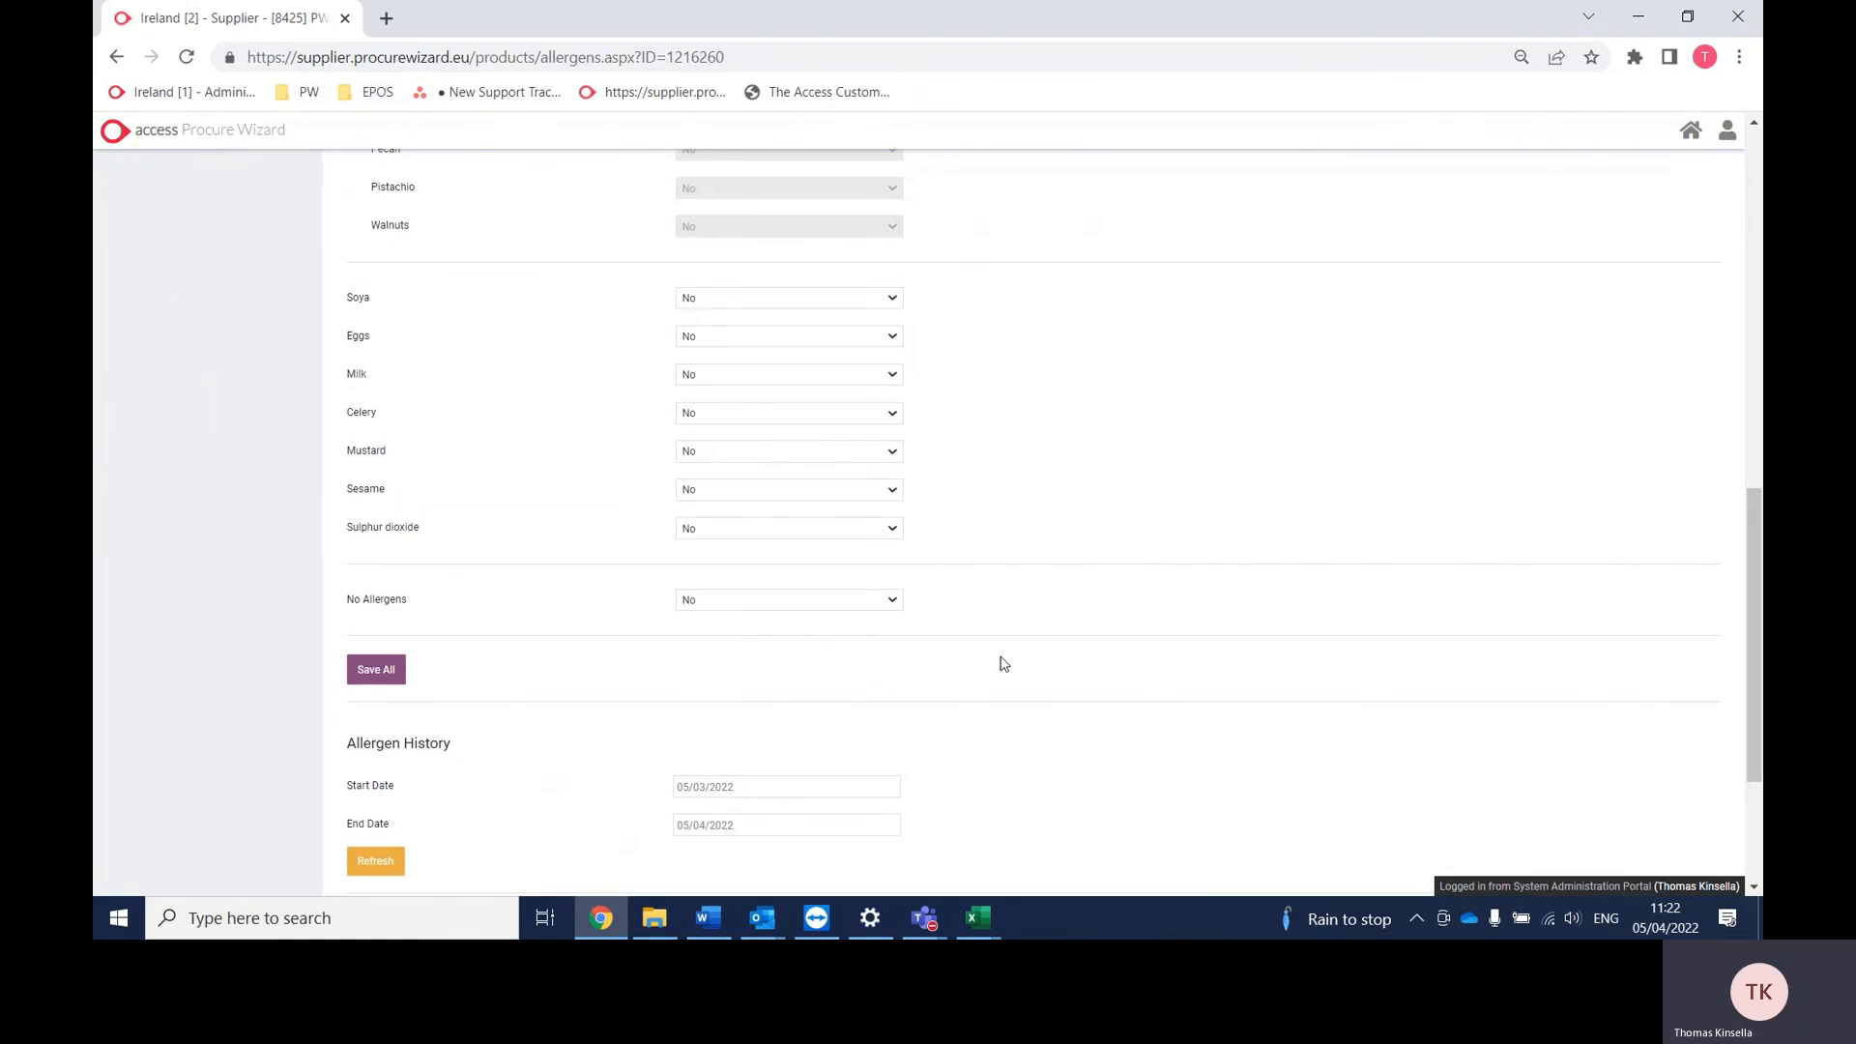
pyautogui.click(376, 670)
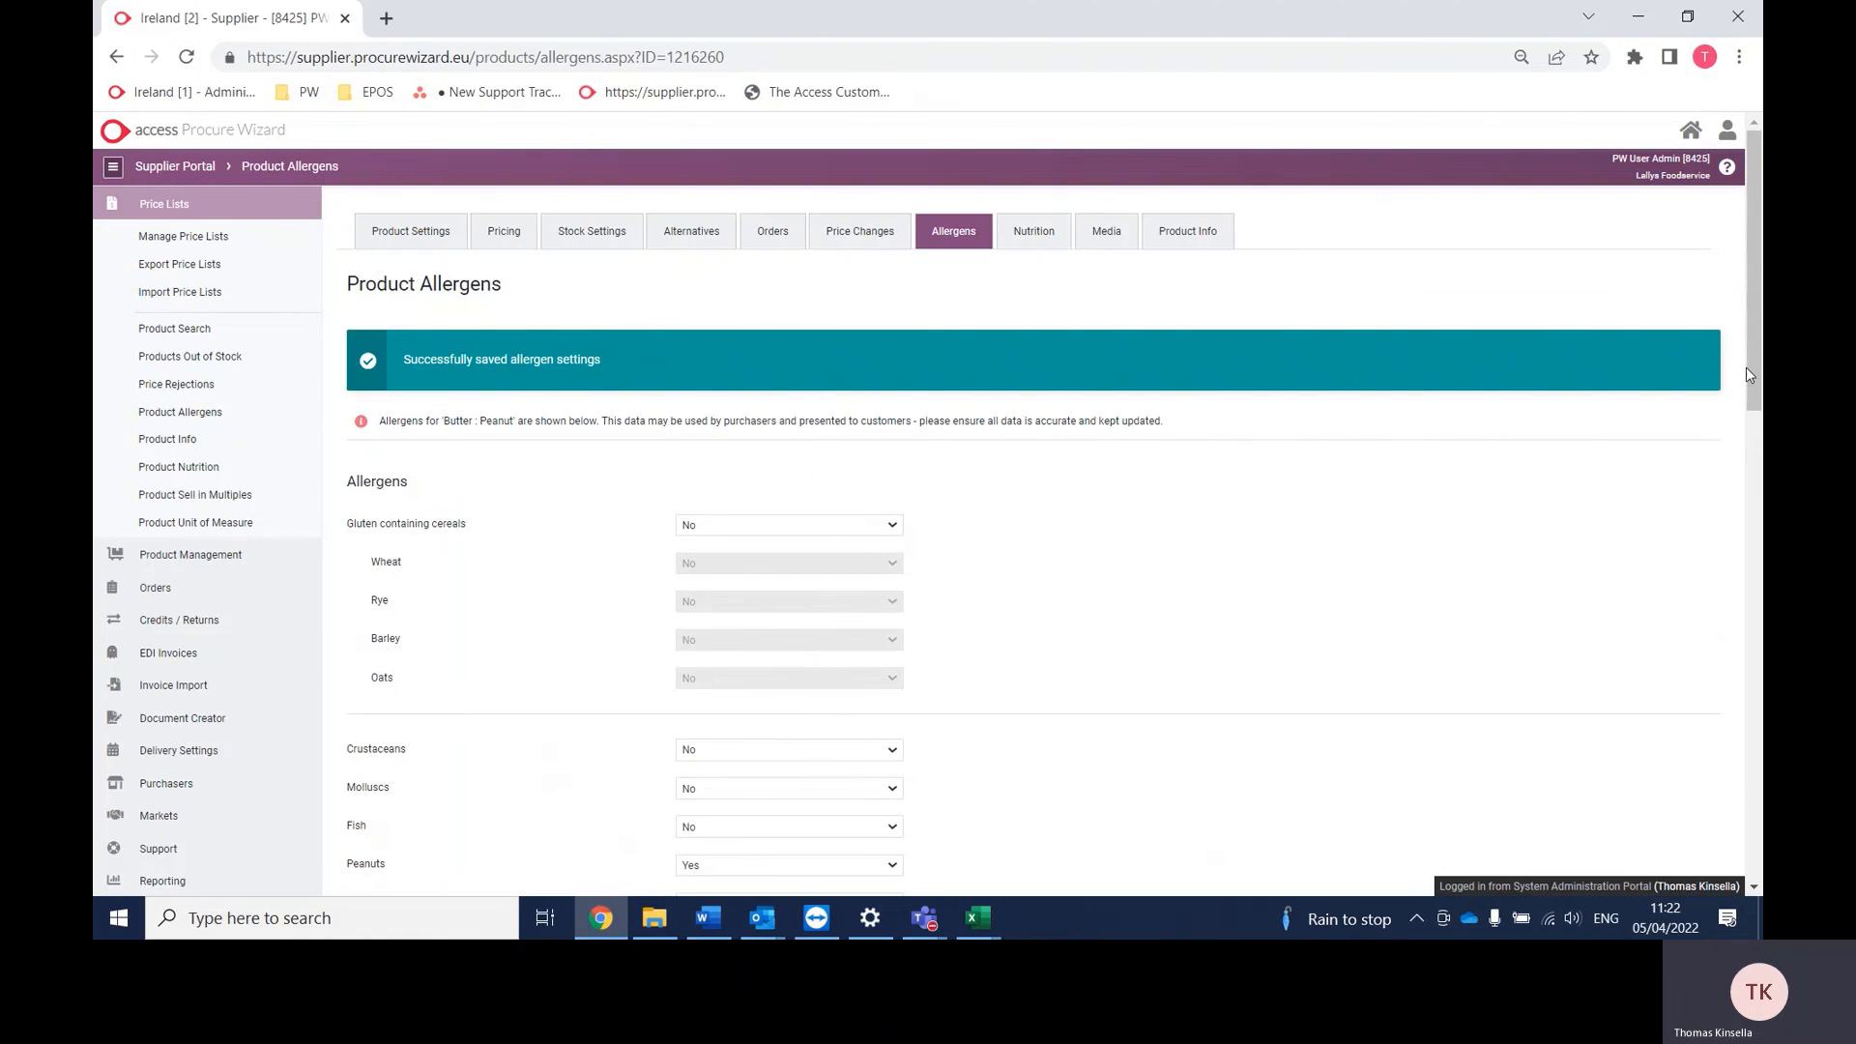
# Step: Review the Allergen History of Butter : Peanut and return to the supplier portal's home page
pyautogui.moveTo(1753, 352); pyautogui.dragTo(1760, 826)
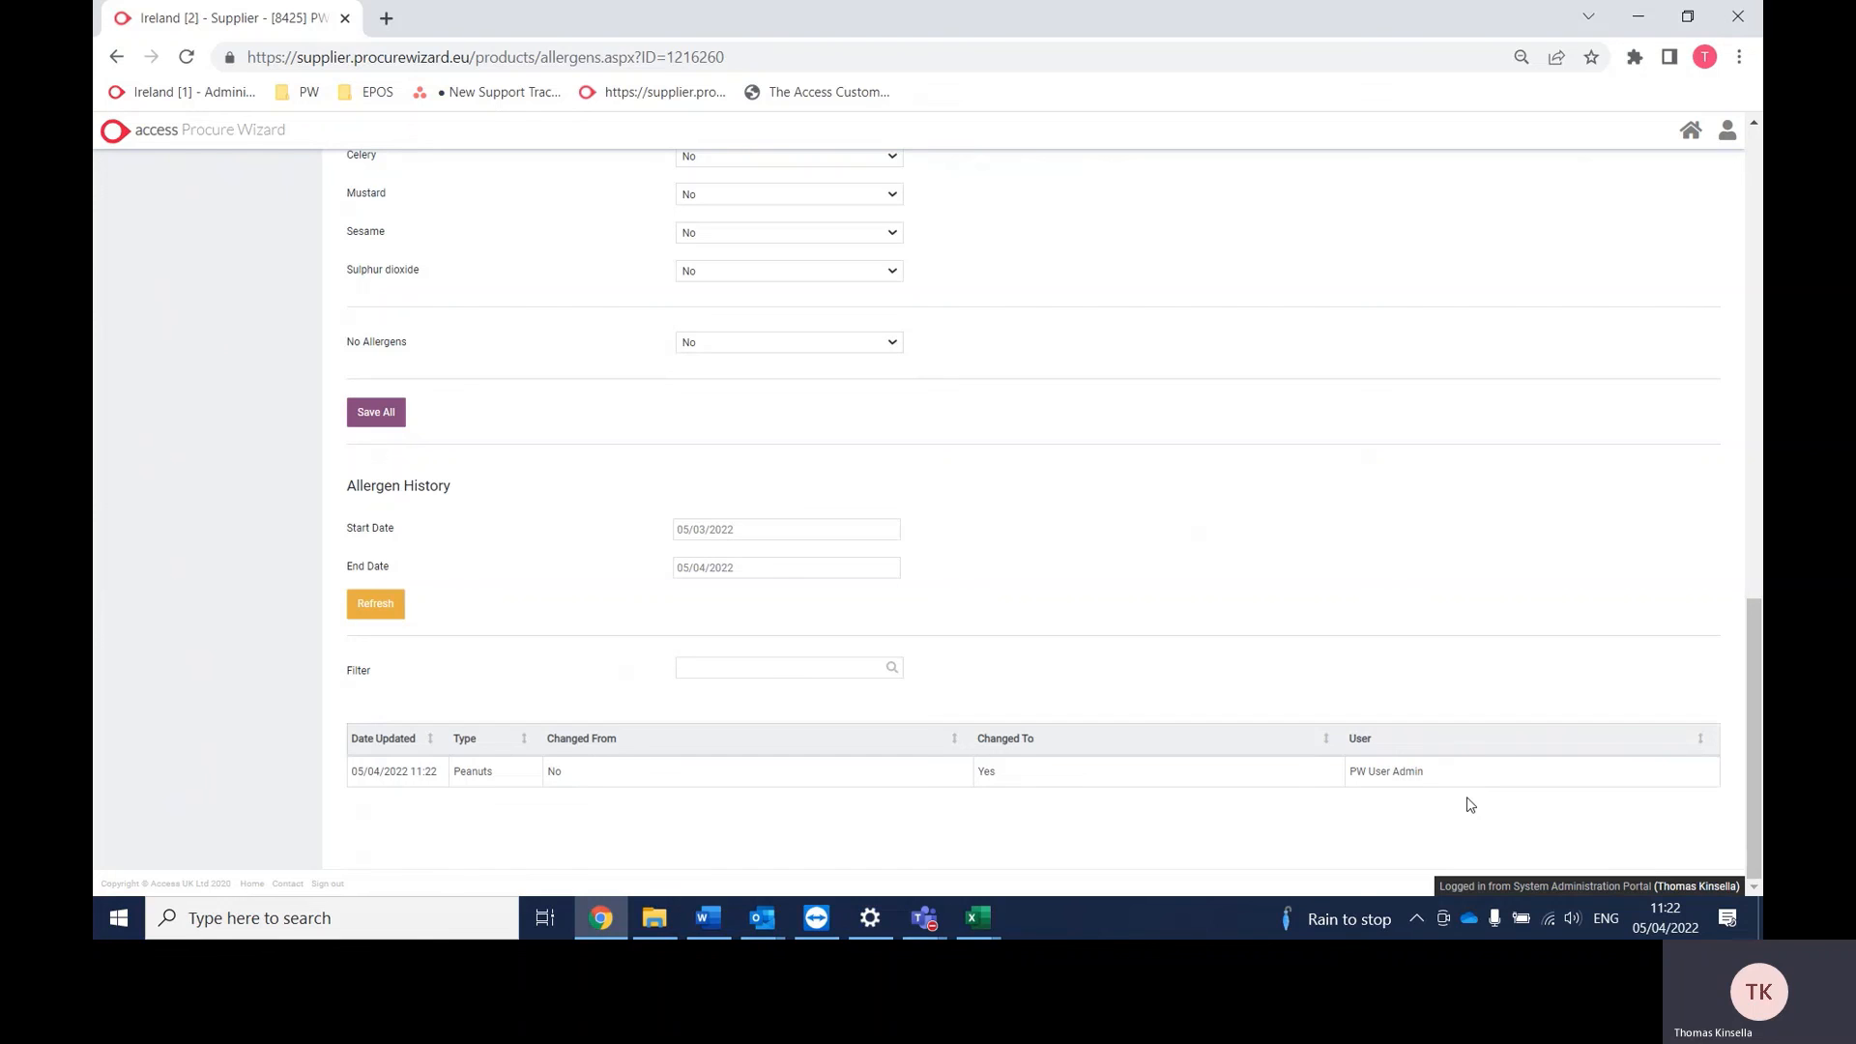
pyautogui.moveTo(1751, 643); pyautogui.dragTo(1754, 67)
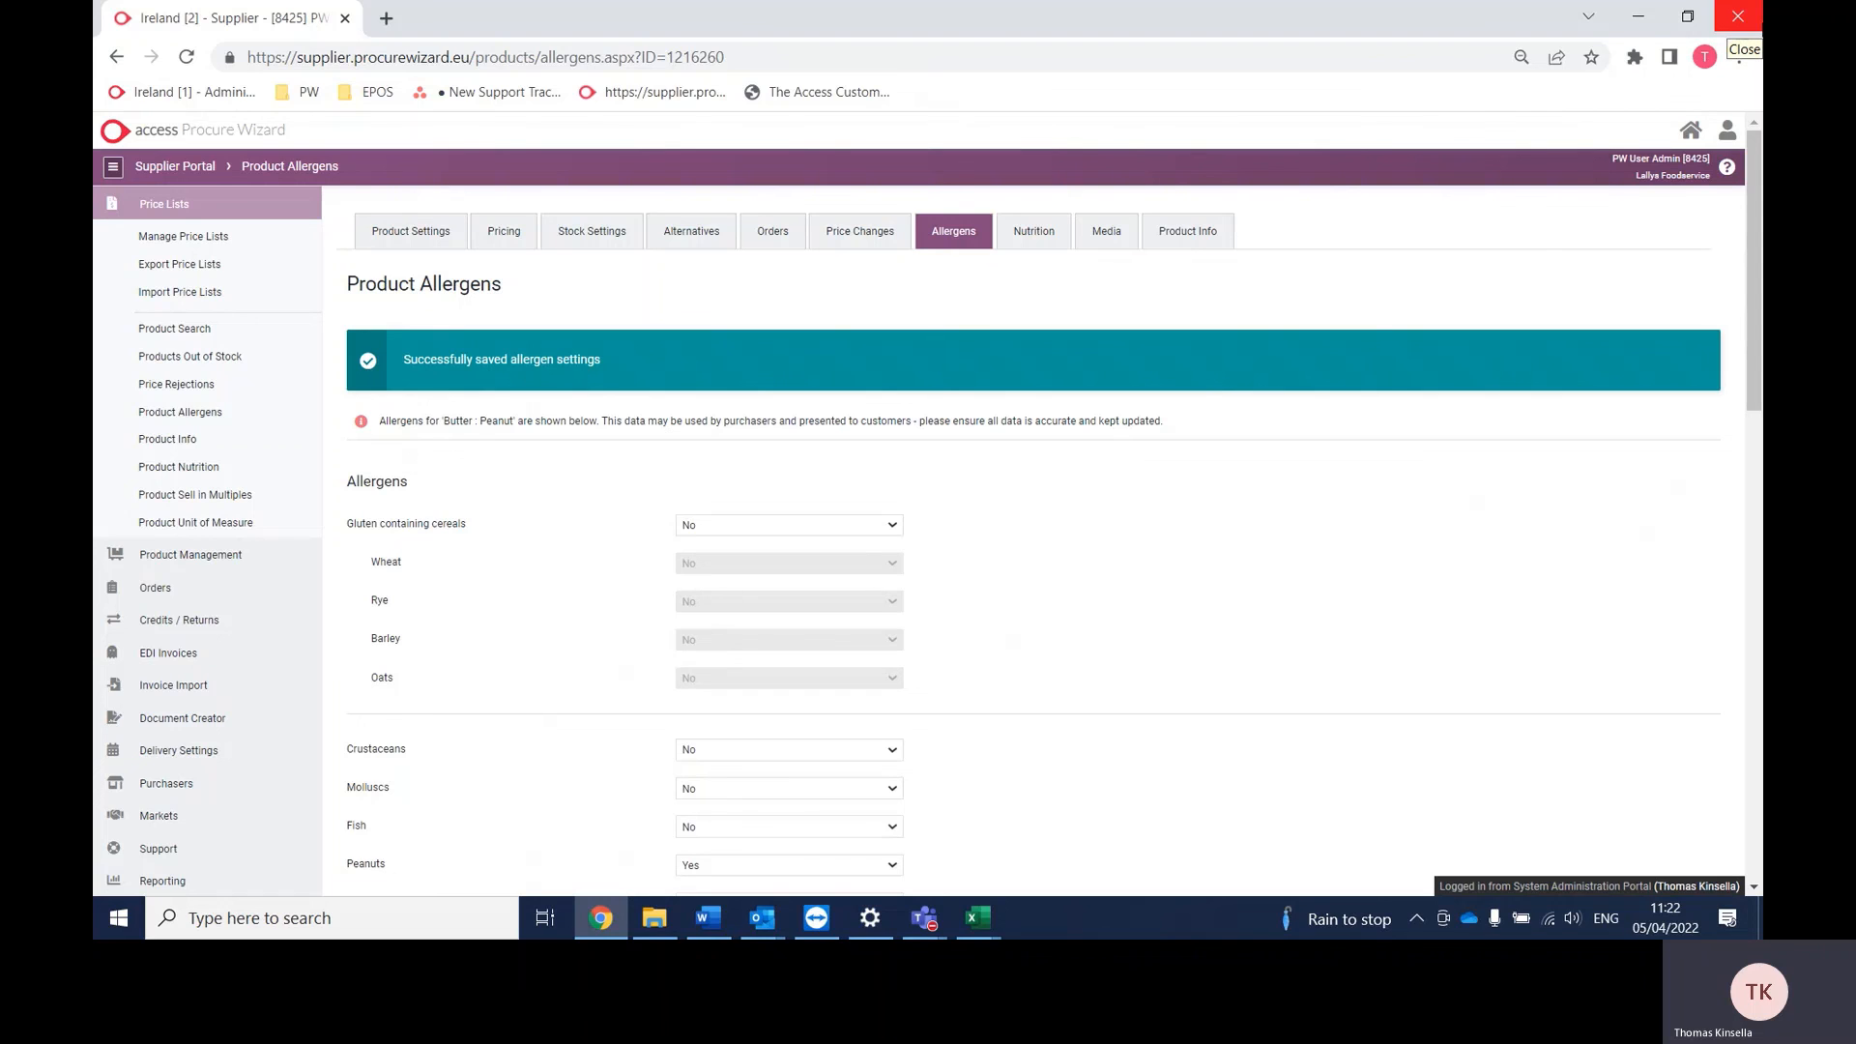
pyautogui.click(1691, 132)
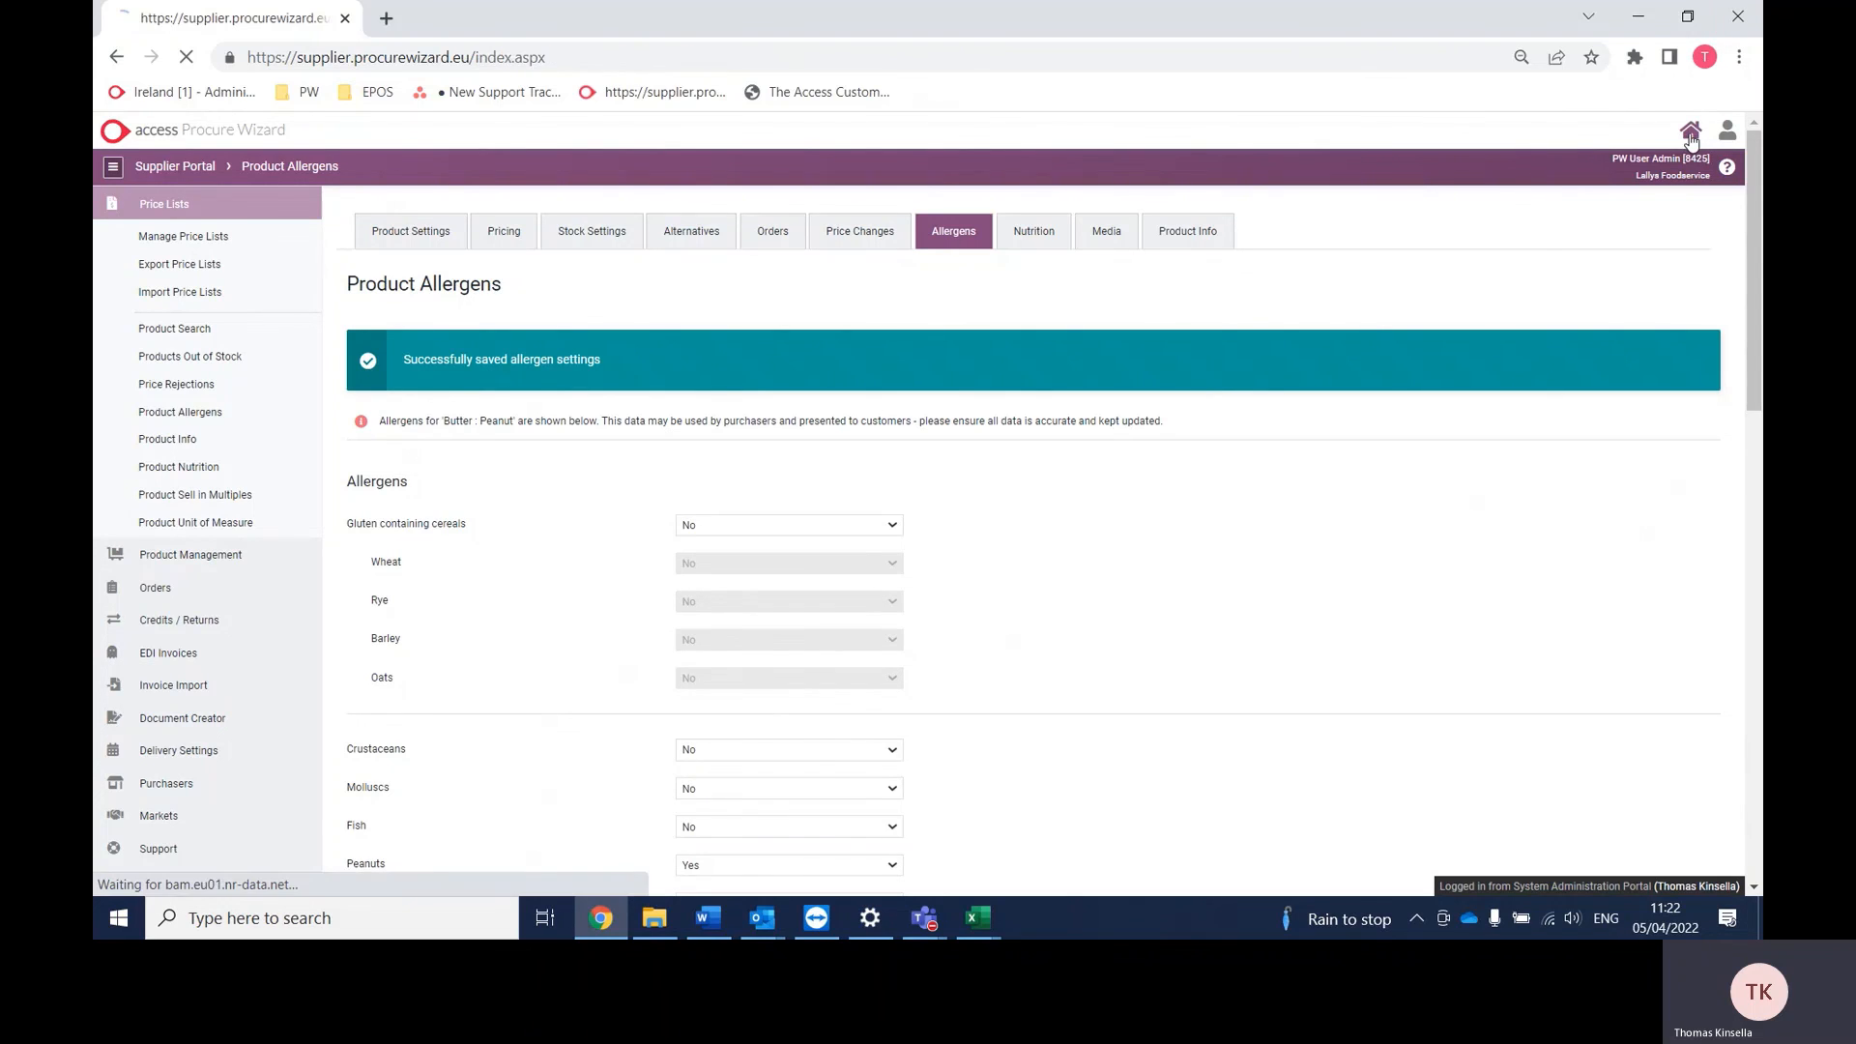